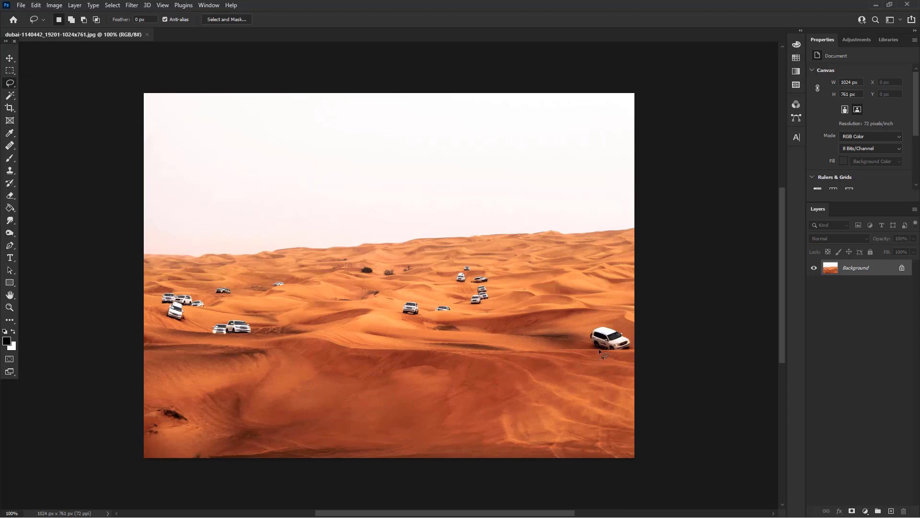
- Lasso around all the white cars scattered across the dunes, adding each group to one combined selection
drag(617, 364, 600, 361)
key(shift)
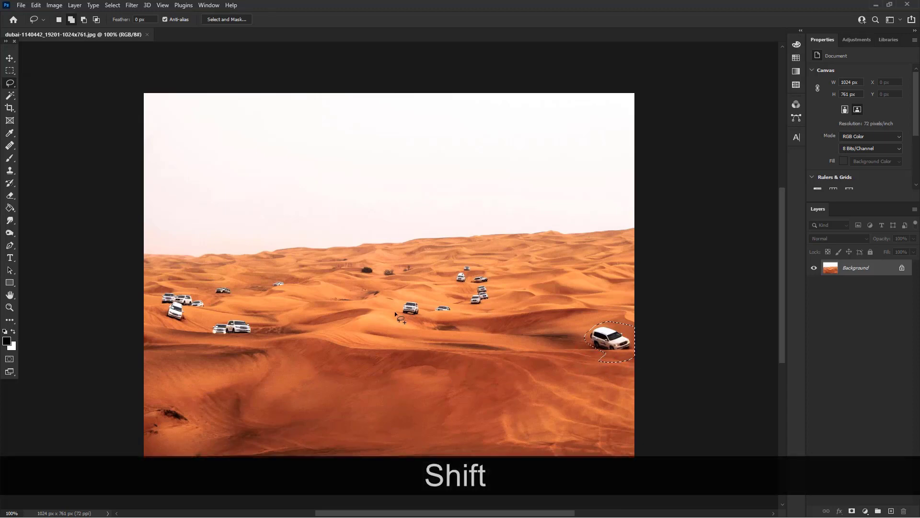
drag(407, 302, 402, 314)
drag(208, 335, 275, 343)
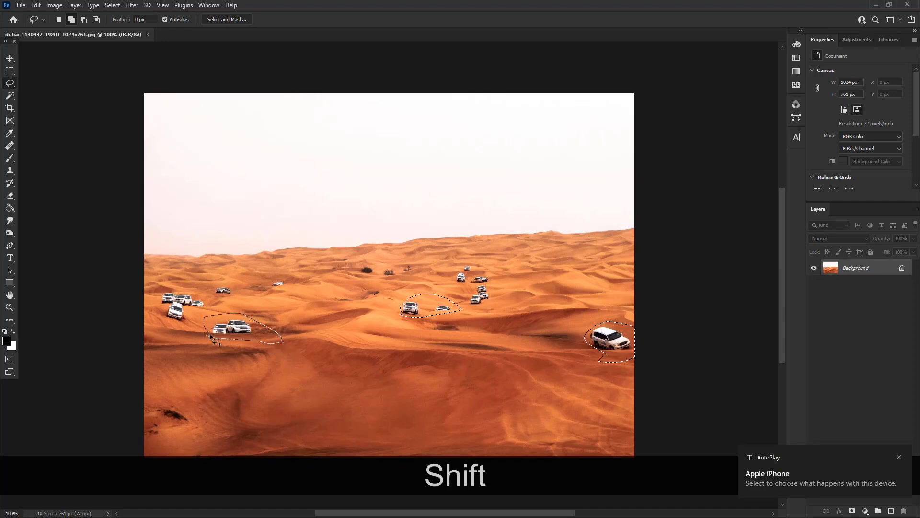
mouse_move(210, 335)
mouse_down()
mouse_move(178, 323)
mouse_move(209, 296)
mouse_move(162, 284)
mouse_move(166, 321)
mouse_up()
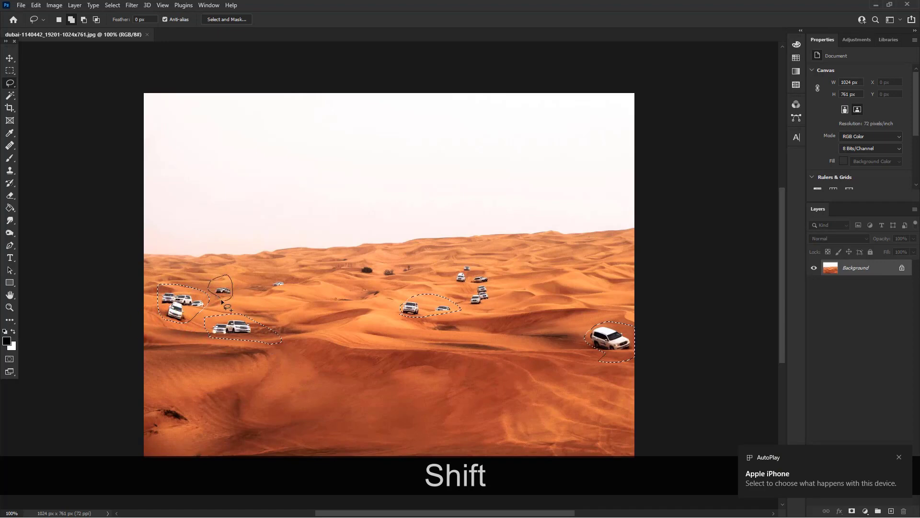
mouse_move(222, 301)
mouse_down()
mouse_move(291, 291)
mouse_move(284, 276)
mouse_move(265, 288)
mouse_up()
mouse_move(475, 309)
mouse_down()
mouse_move(480, 283)
mouse_move(497, 297)
mouse_move(462, 309)
mouse_move(471, 285)
mouse_move(452, 274)
mouse_move(464, 262)
mouse_move(473, 271)
mouse_move(452, 285)
mouse_move(458, 277)
mouse_move(497, 283)
mouse_move(487, 269)
mouse_move(468, 276)
mouse_up()
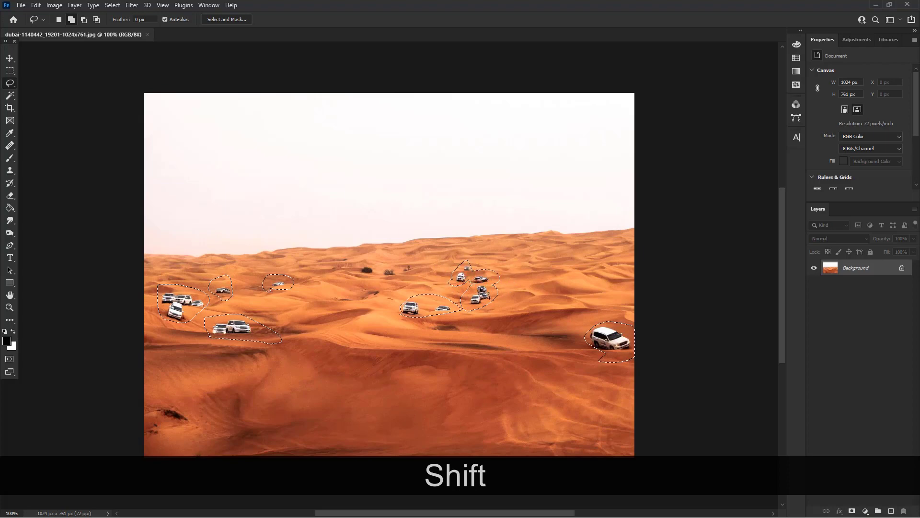
- Remove the selected cars with Content-Aware Fill, output to the current layer, and deselect
right_click(477, 287)
click(521, 419)
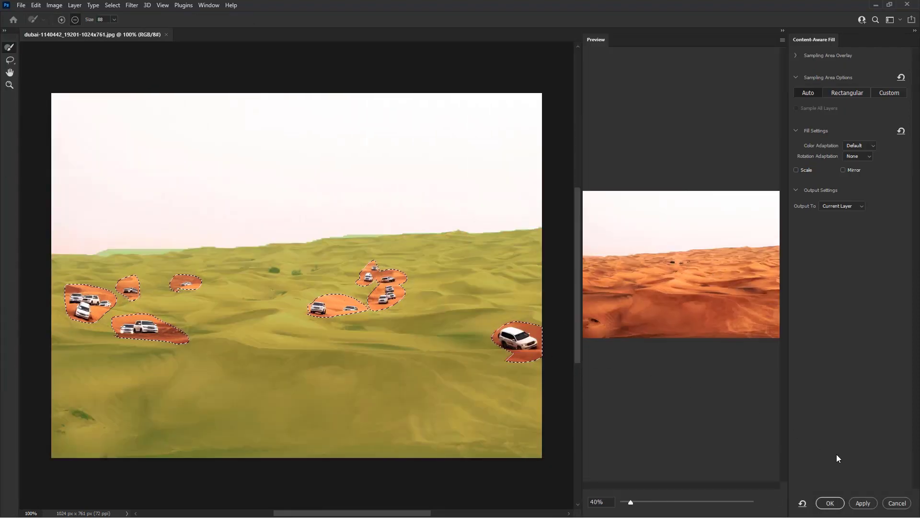
click(831, 503)
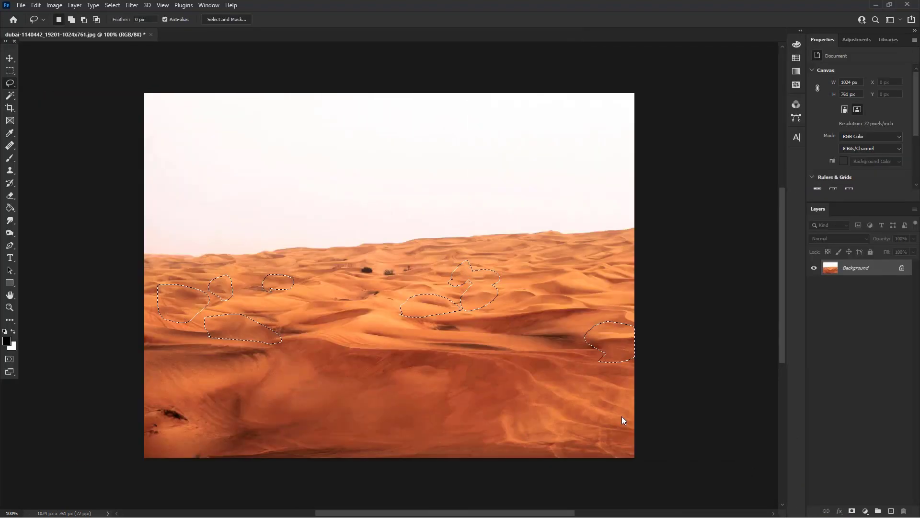
key(ctrl+d)
- Select the entire pale sky above the dunes with the Quick Selection tool
click(10, 85)
click(9, 96)
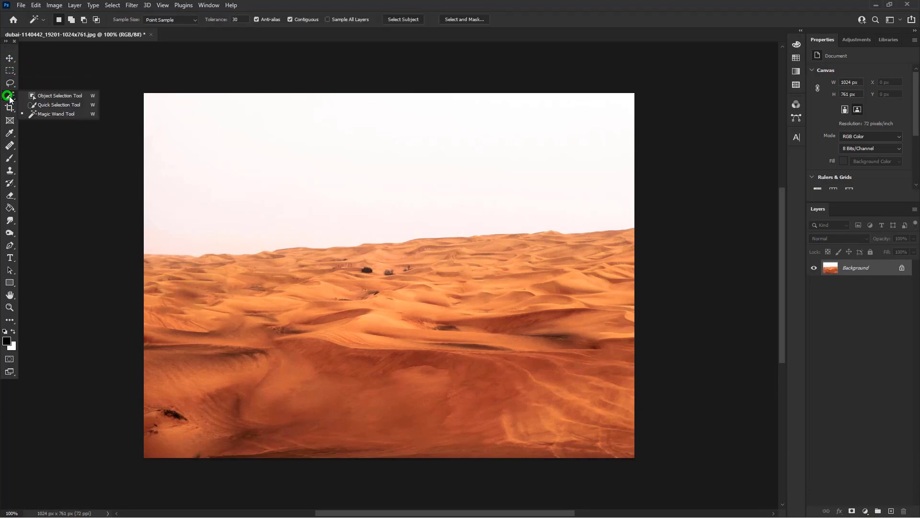
click(37, 105)
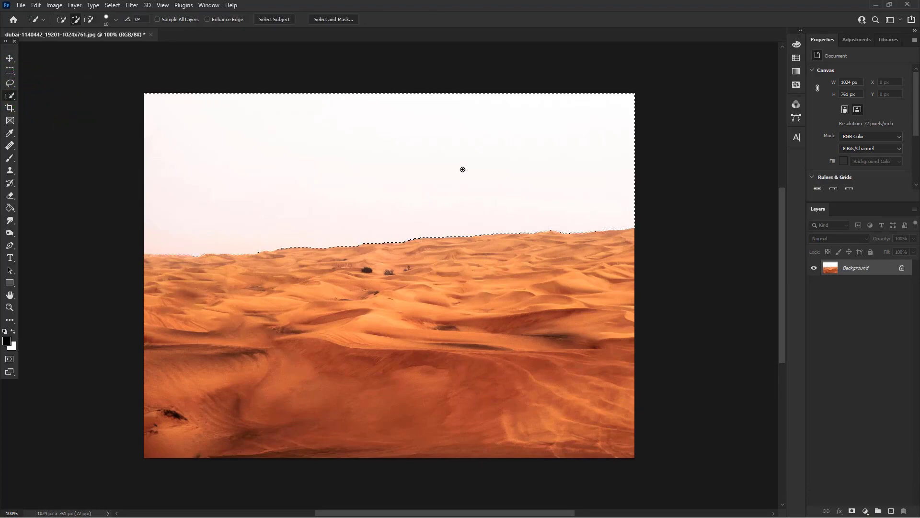
- Apply Sky Replacement using the fourth Spectacular preset, the red-orange and purple sunset, output to new layers
click(38, 6)
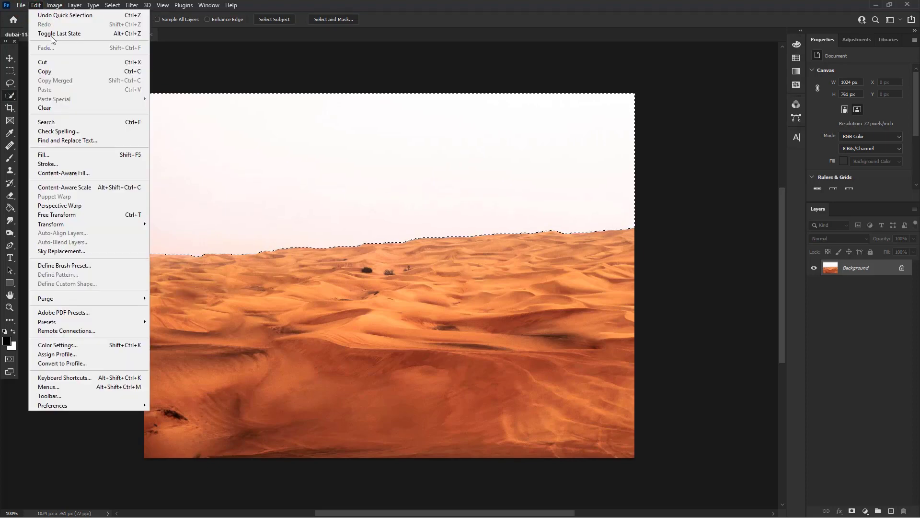
click(72, 250)
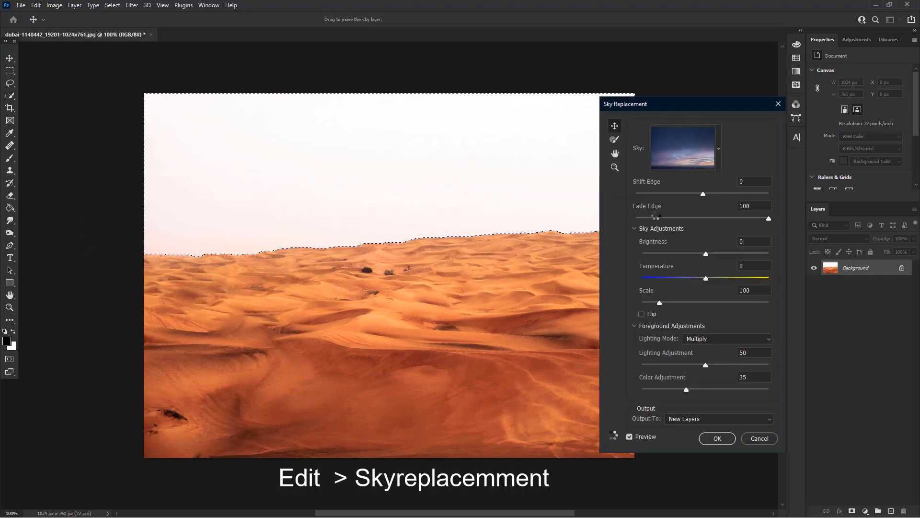
click(718, 163)
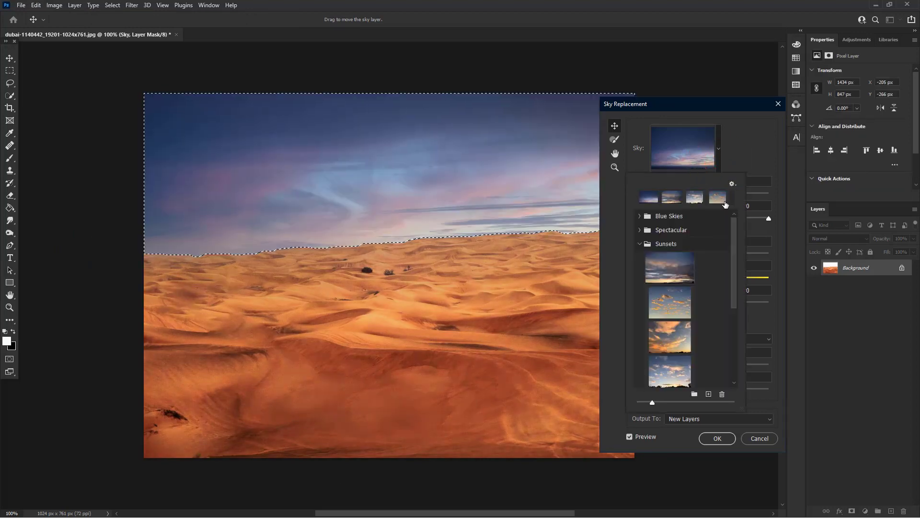
click(640, 243)
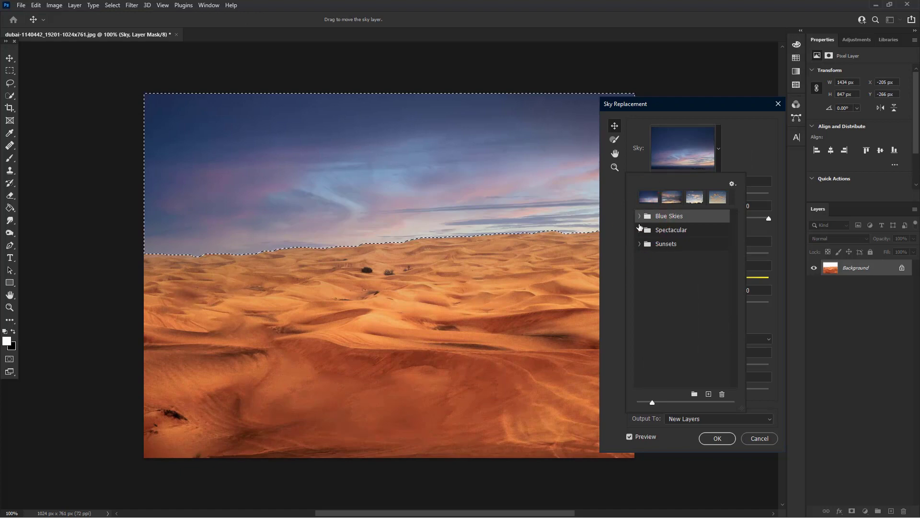
click(640, 230)
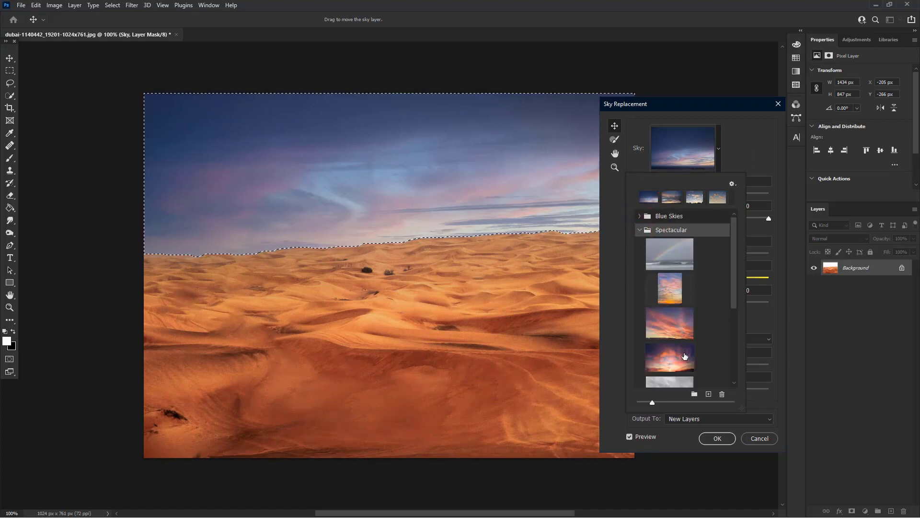
click(680, 367)
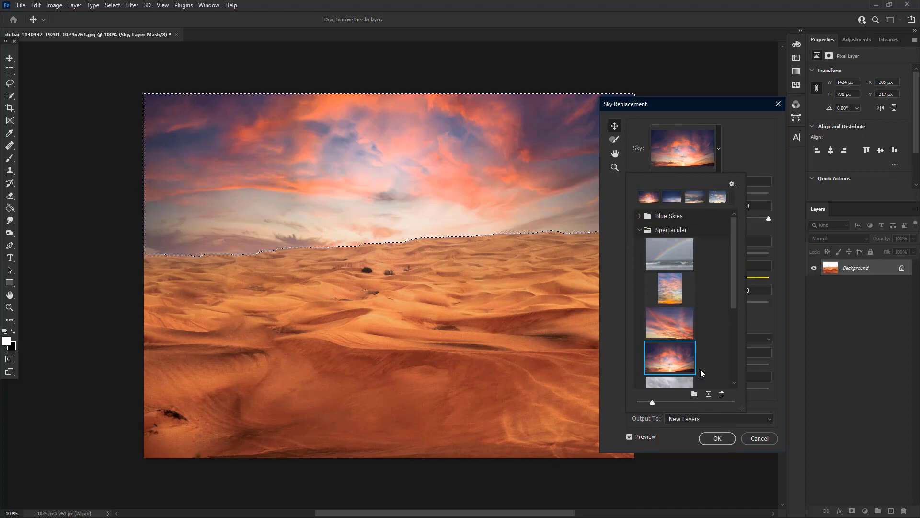
click(725, 440)
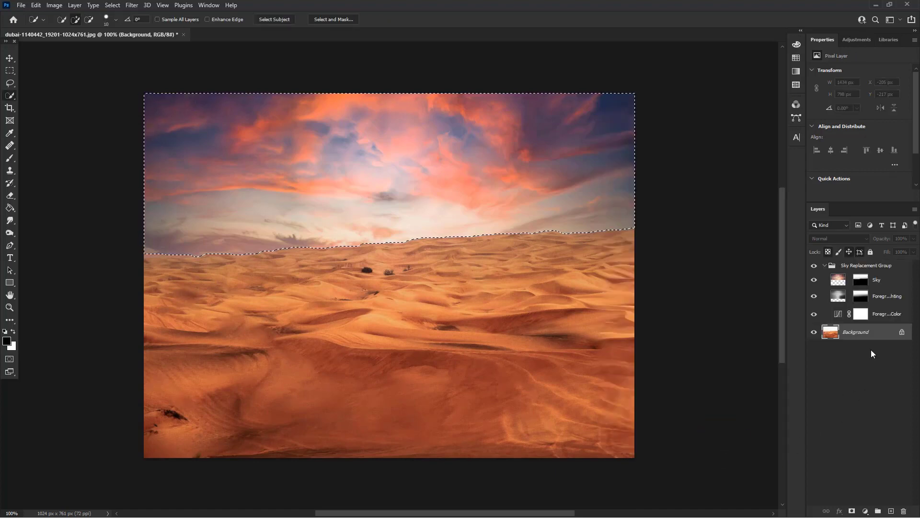
- Add a Levels adjustment layer masked to the sky in the Sky Replacement Group and set its midtones to 0.95
click(866, 280)
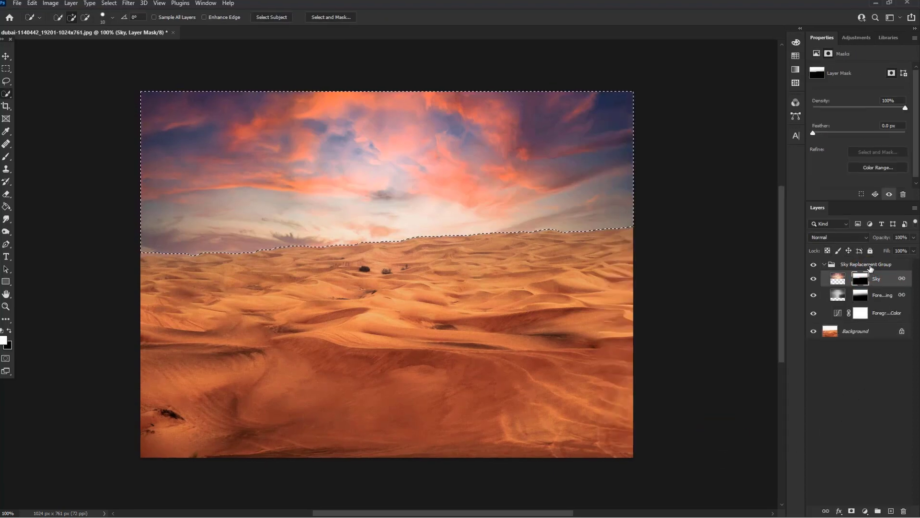
click(868, 267)
click(849, 509)
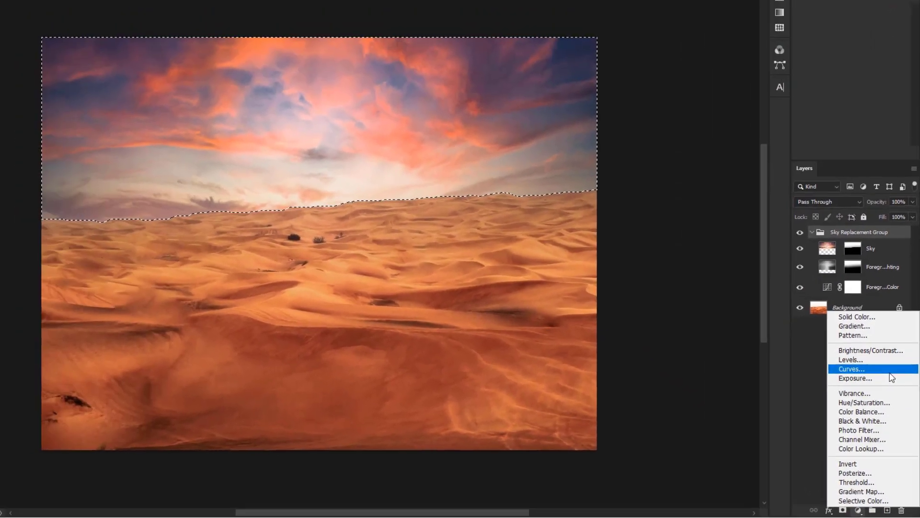
click(856, 360)
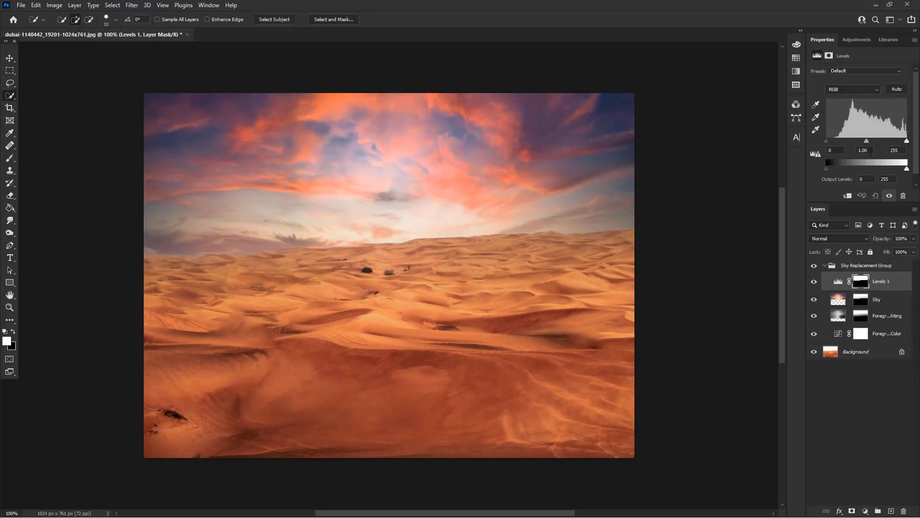
drag(871, 152, 851, 150)
text(39)
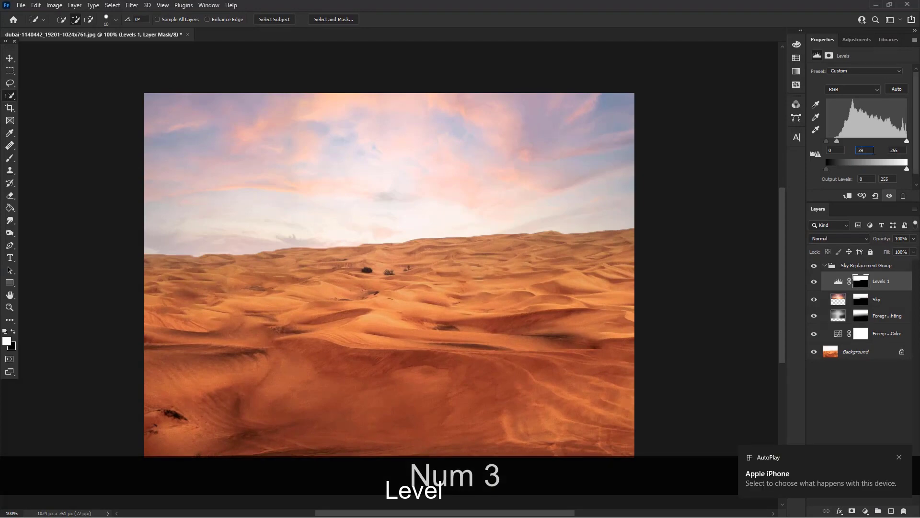
key(BackSpace)
key(BackSpace)
text(.)
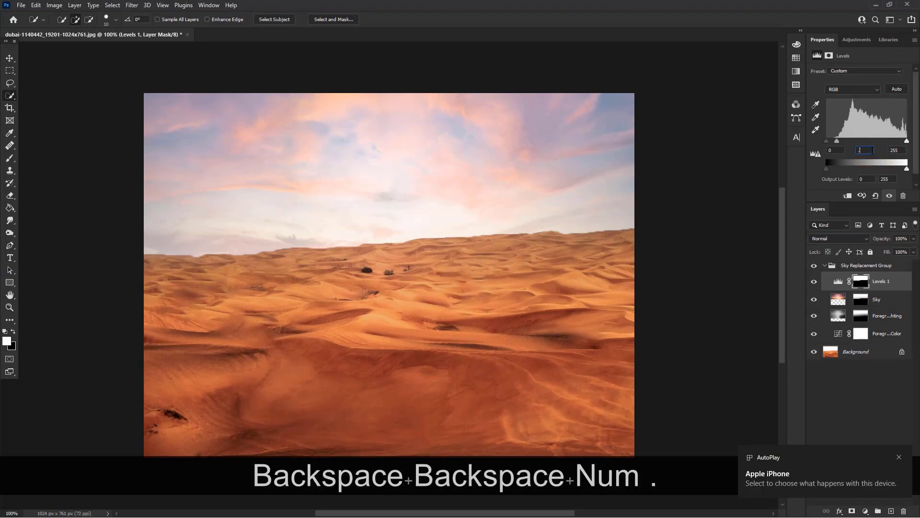
text(95)
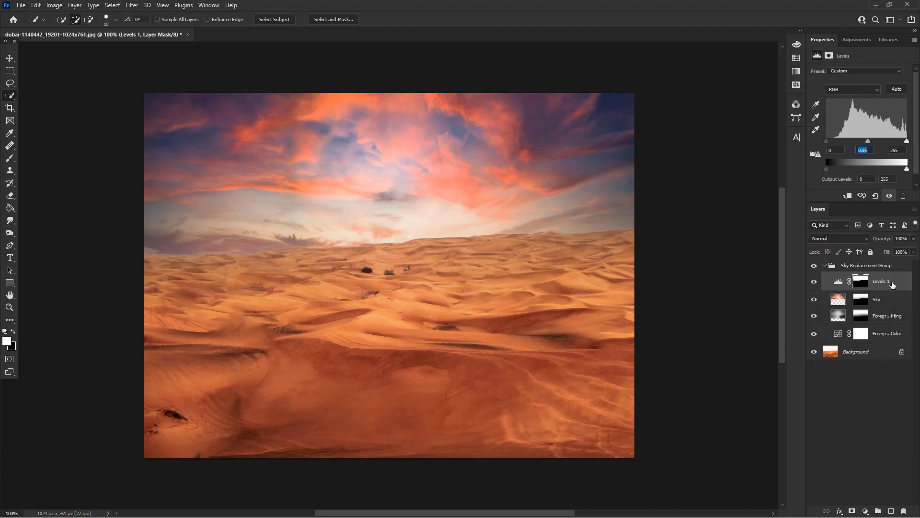
- Move the Levels layer above the Sky Replacement Group and clip it to the group
drag(892, 284, 872, 262)
click(847, 196)
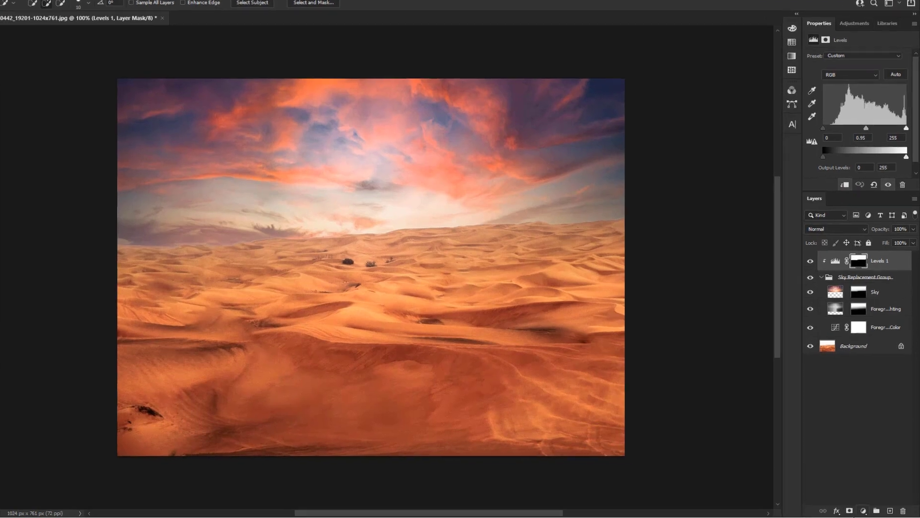
- Add a Hue/Saturation adjustment layer above Levels, clip it to the sky group, and set Hue to -15
click(866, 511)
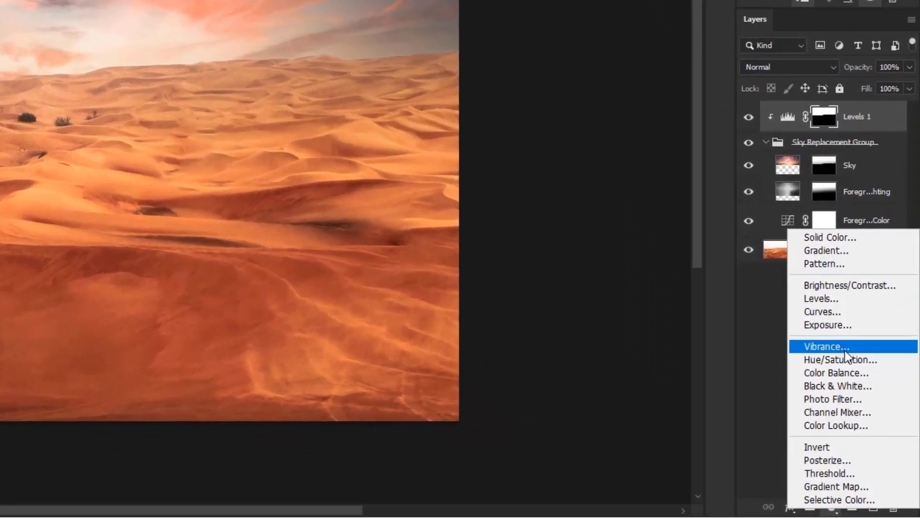
click(855, 375)
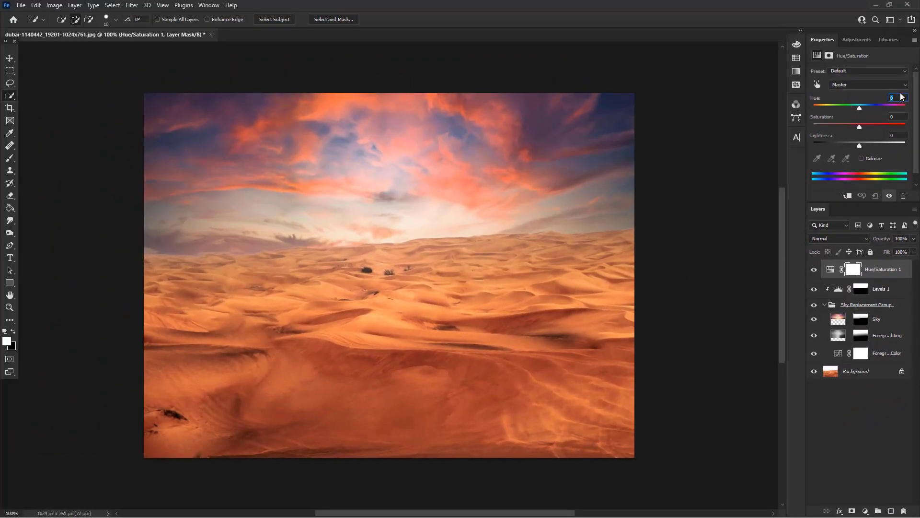
text(15)
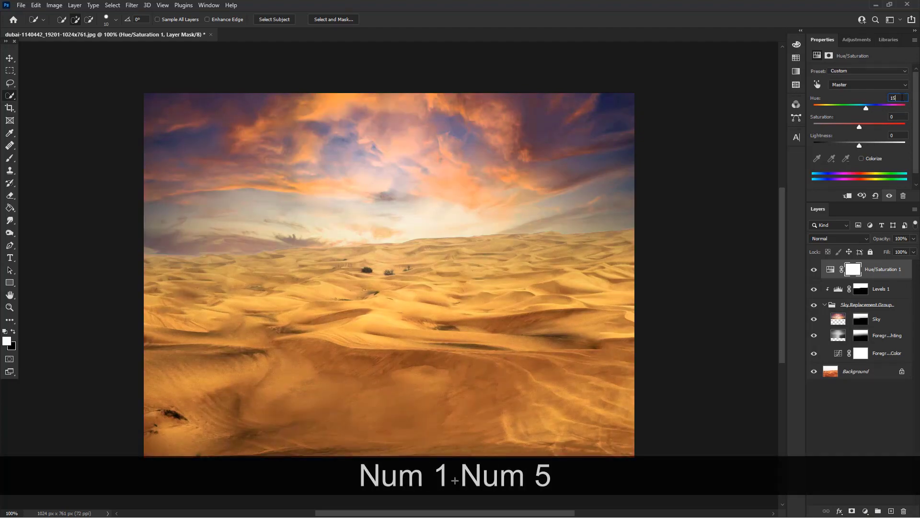
click(847, 196)
text(-1)
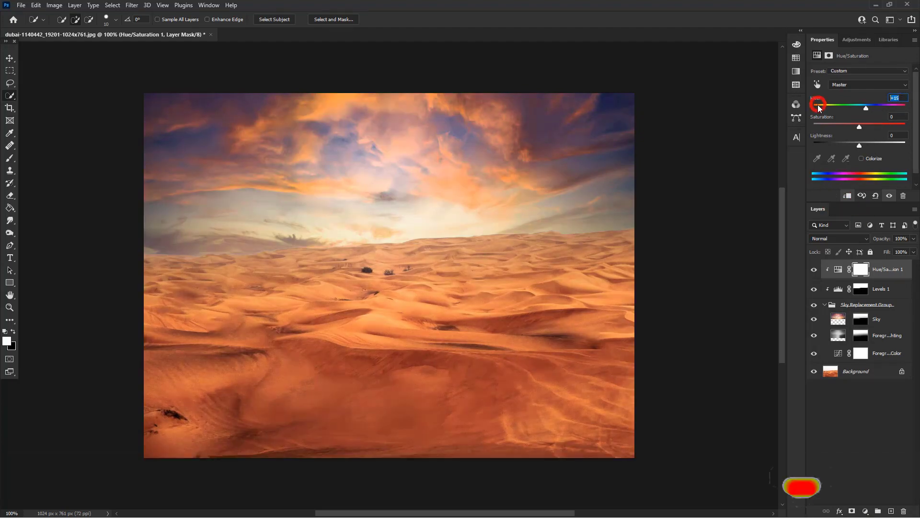
text(5)
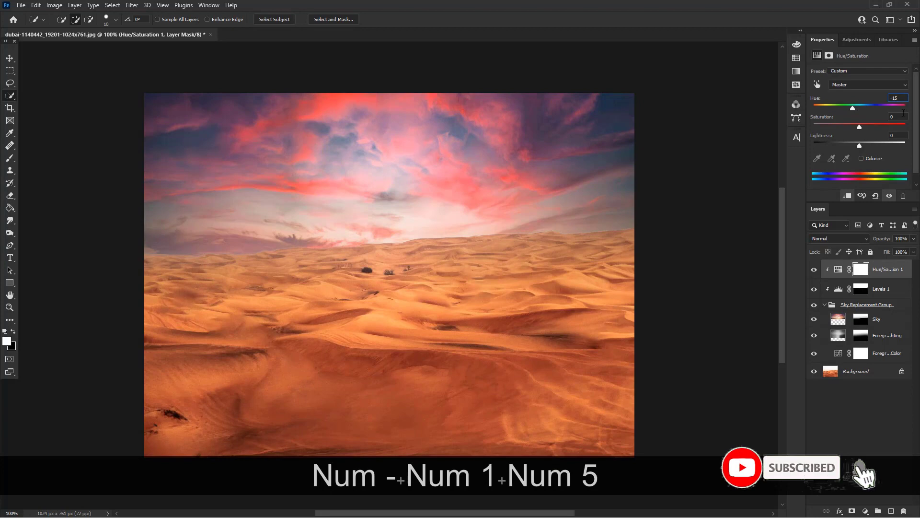
- Set the Hue/Saturation layer's Saturation to -60 and Lightness to -50
click(898, 116)
text(5)
text(60)
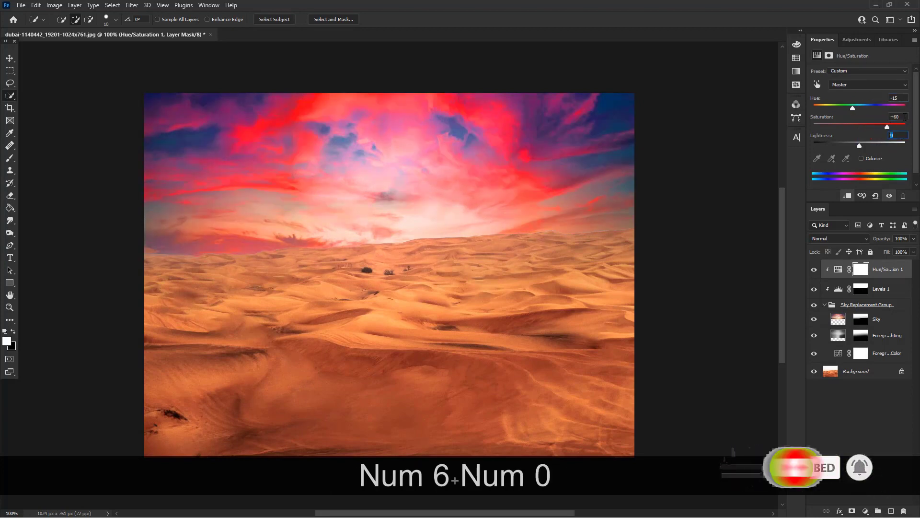
click(894, 117)
text(-60)
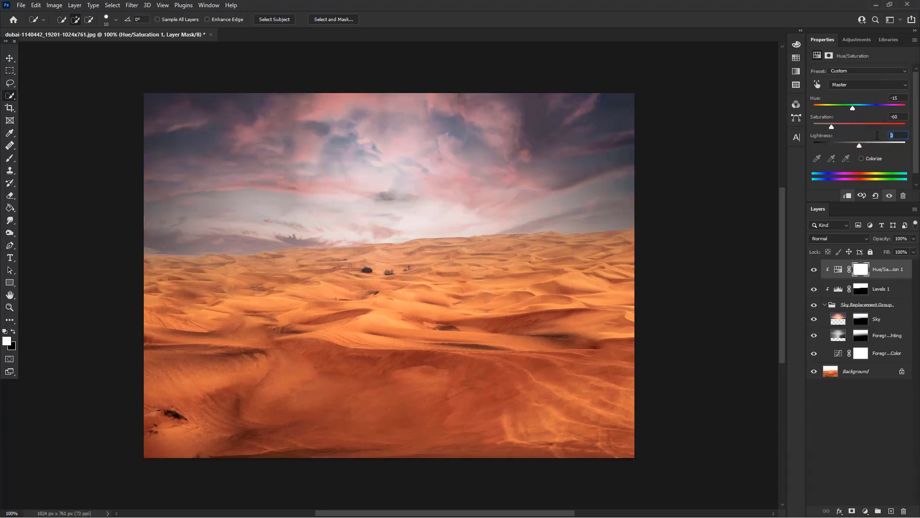
text(-50)
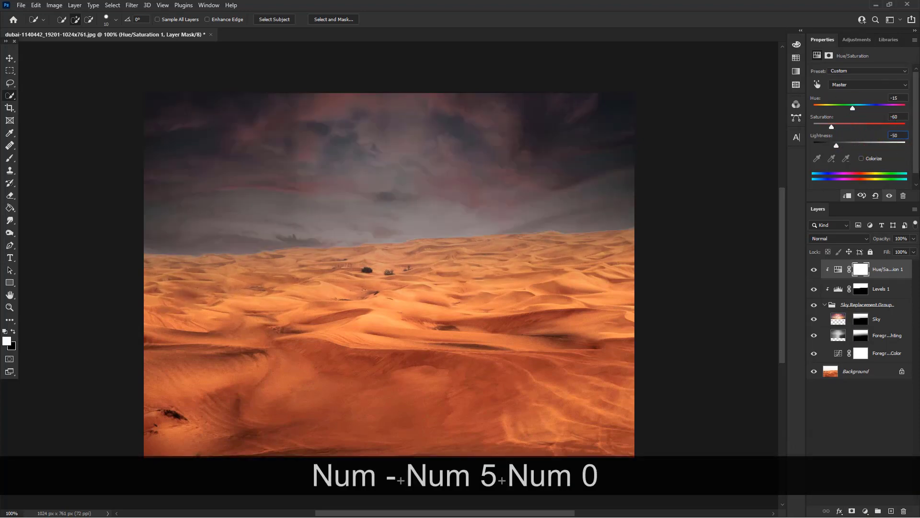
key(Delete)
key(Delete)
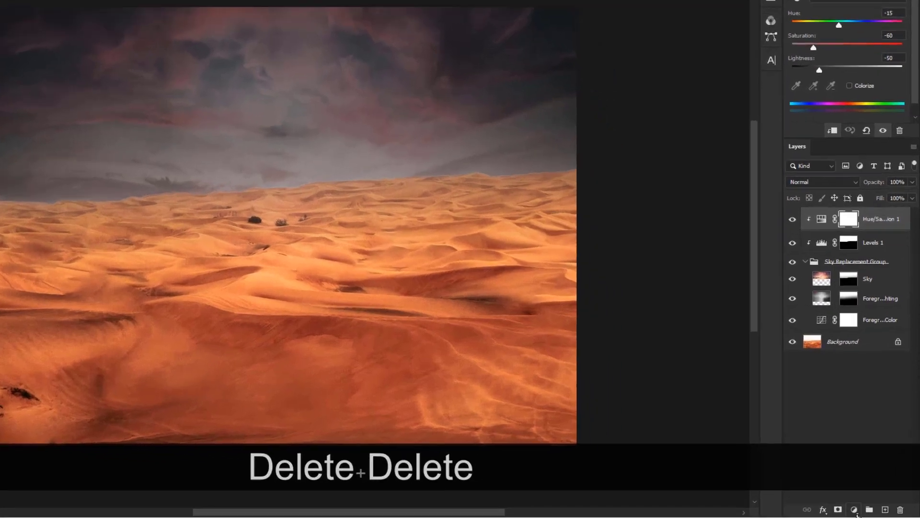
- Add a clipped Curves adjustment layer above Hue/Saturation and pull the RGB curve's midpoint down to darken the sky
click(865, 511)
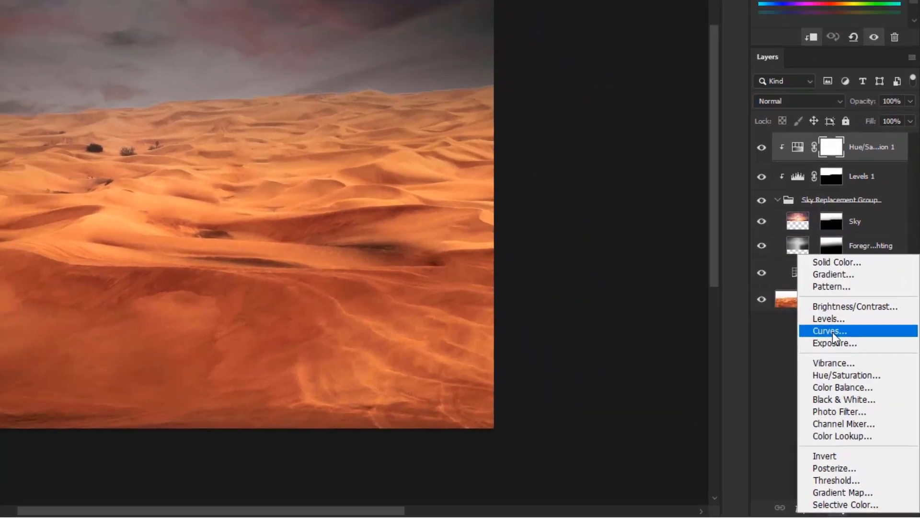
click(822, 313)
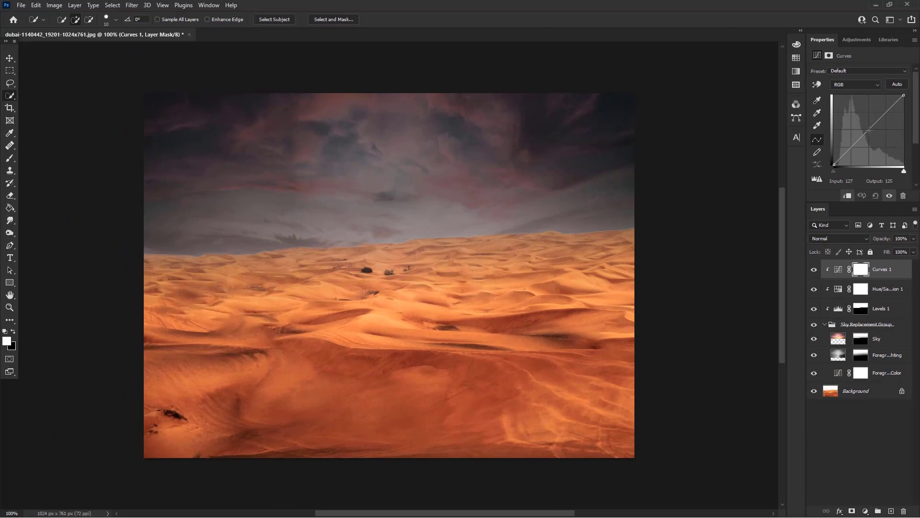
mouse_move(869, 130)
mouse_down()
mouse_move(881, 142)
mouse_move(868, 126)
mouse_move(871, 134)
mouse_up()
- Lower the Red curve to output 116 at input 135 and the Blue curve to output 91 at input 109
click(840, 99)
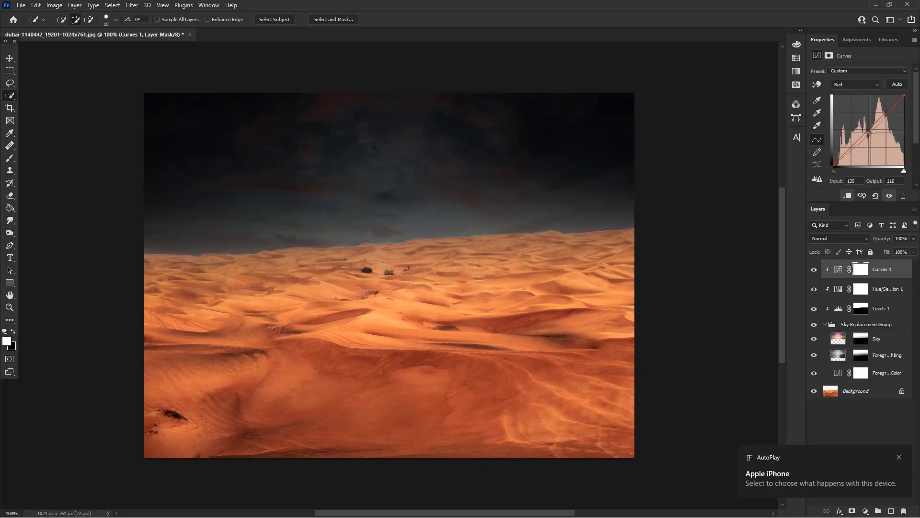
click(848, 86)
click(849, 115)
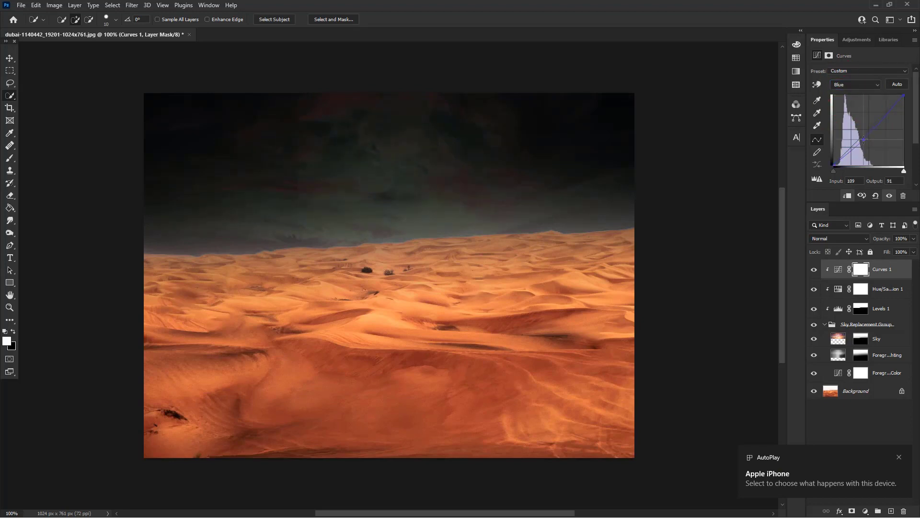
- Move the Blue curve's point to input 100, output 100, and lower the Green curve's midtones slightly
drag(864, 140, 862, 138)
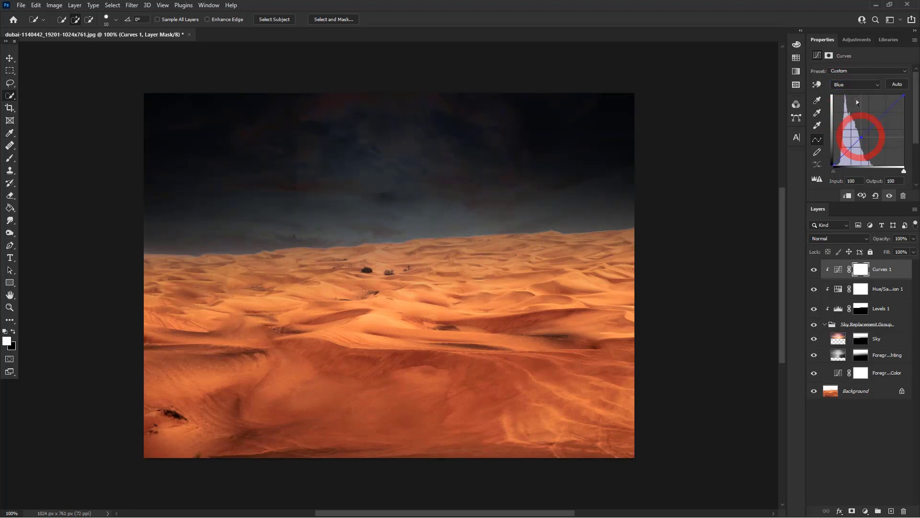
click(840, 107)
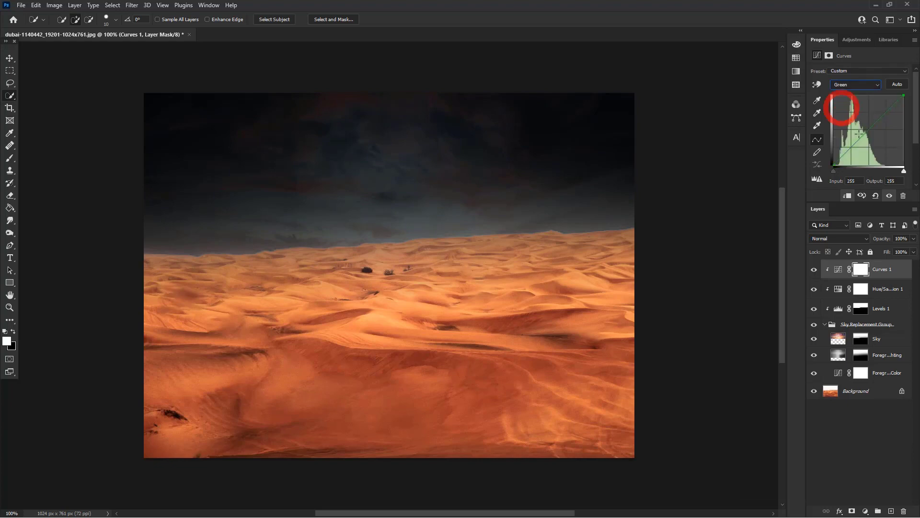
drag(865, 137, 866, 137)
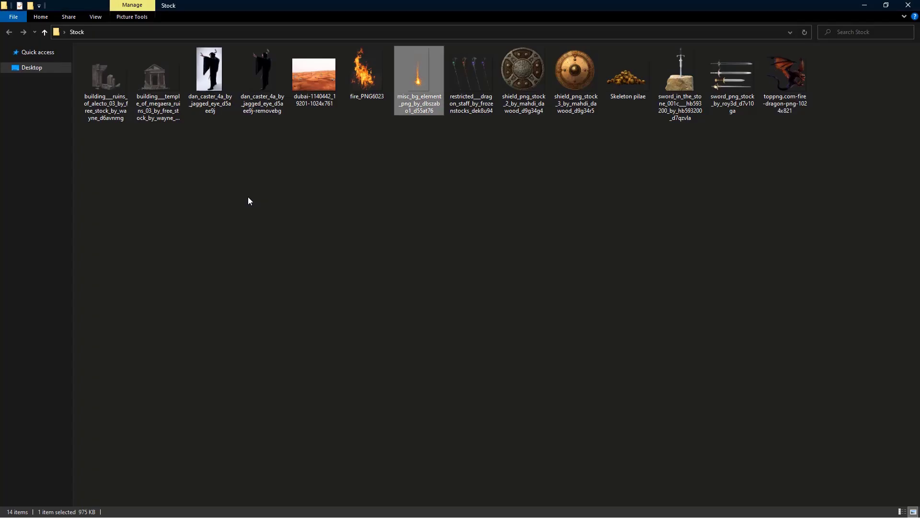
- Place the building___temple_of_megaera_ruins_03 image from the Stock folder into the desert photo as a new layer
click(157, 108)
key(alt+Tab)
key(alt+Tab)
key(alt+Tab)
drag(461, 252, 338, 213)
- Scale the temple to about 227%, rotate it to about -3.45°, and set it on the dunes in the middle of the photo
drag(389, 406, 412, 408)
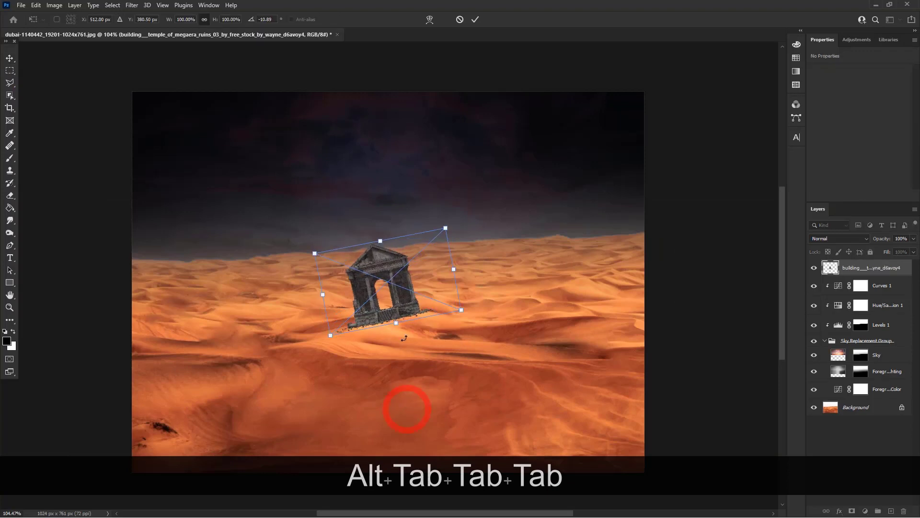
drag(399, 325, 452, 435)
drag(426, 353, 433, 288)
mouse_move(394, 161)
mouse_down()
mouse_move(403, 188)
mouse_move(379, 153)
mouse_up()
drag(545, 121, 565, 134)
drag(429, 151, 440, 166)
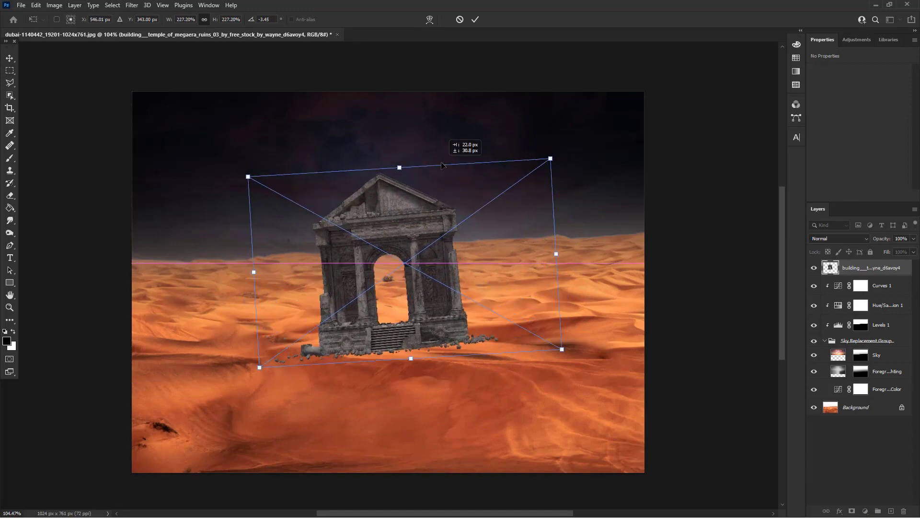
click(475, 20)
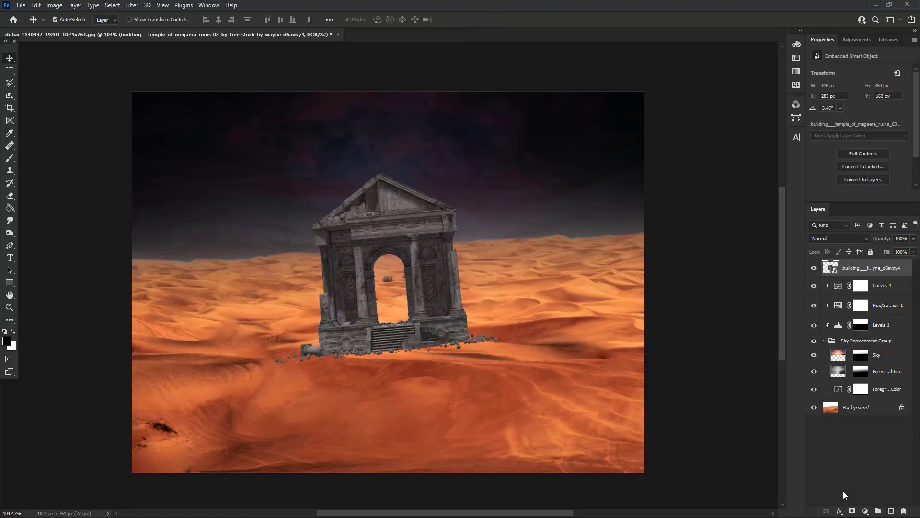
- Add a layer mask to the temple and paint black with a soft 80 px brush along its base to blend the rubble into the sand
click(852, 511)
click(15, 163)
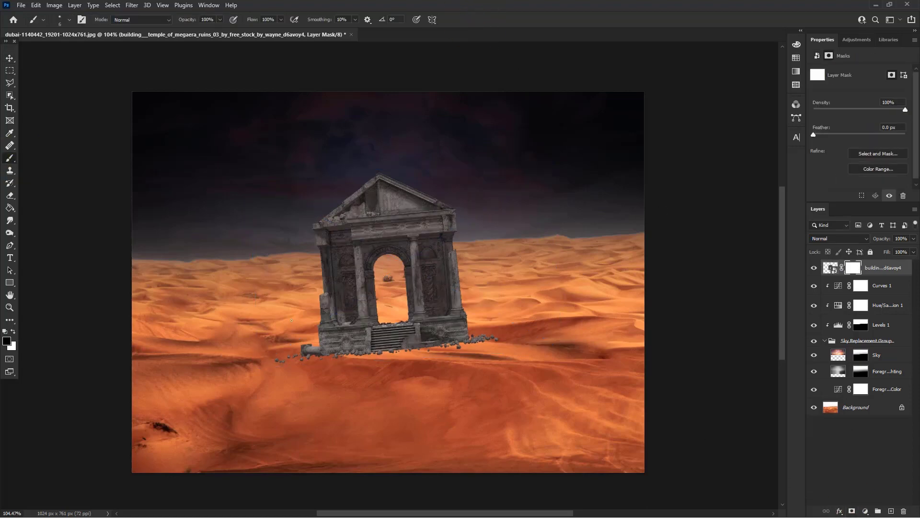
scroll(322, 363, up, 2)
key(bracketright)
scroll(322, 363, up, 3)
key(bracketright)
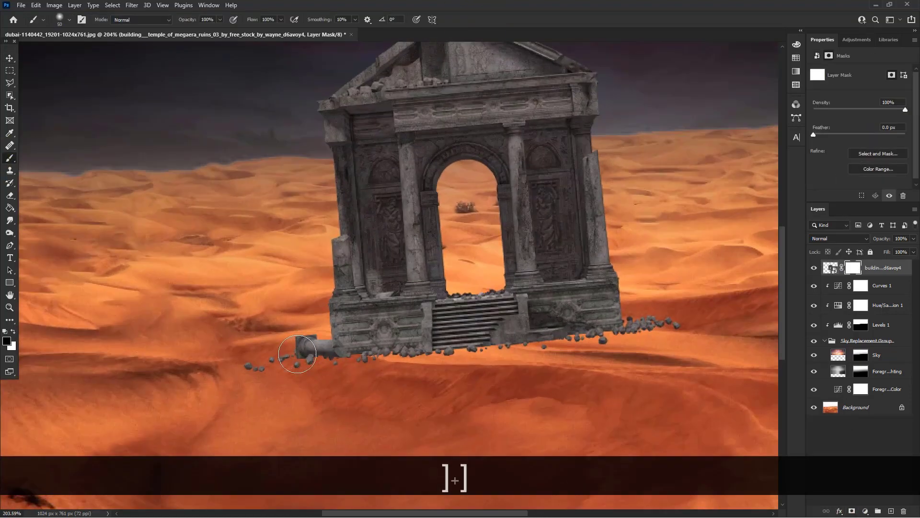
scroll(307, 378, up, 3)
scroll(304, 384, down, 3)
key(bracketright)
scroll(322, 369, up, 1)
key(bracketright)
mouse_move(275, 384)
mouse_down()
mouse_move(391, 387)
mouse_move(182, 389)
mouse_move(537, 400)
mouse_move(495, 408)
mouse_move(506, 402)
mouse_move(465, 403)
mouse_move(692, 378)
mouse_move(758, 338)
mouse_move(740, 368)
mouse_move(717, 376)
mouse_move(712, 367)
mouse_move(653, 380)
mouse_move(730, 370)
mouse_move(685, 374)
mouse_move(707, 369)
mouse_up()
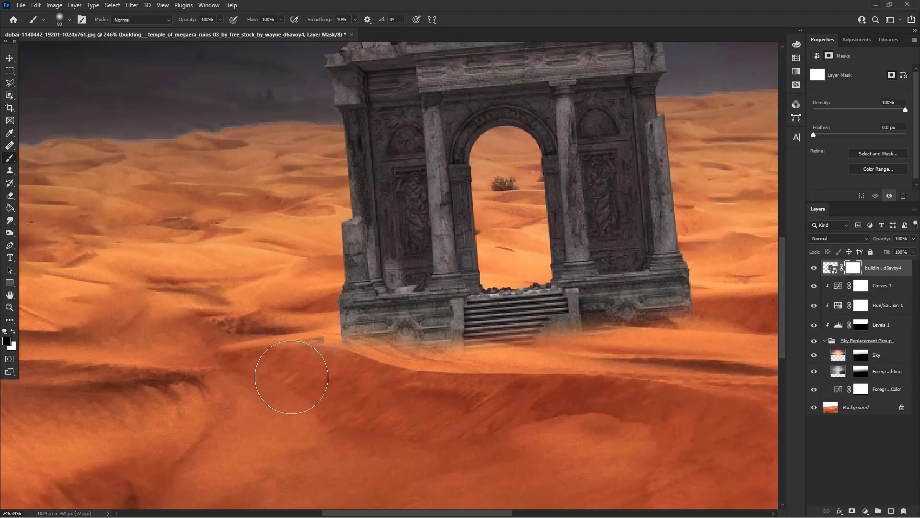
mouse_move(263, 374)
mouse_down()
mouse_move(338, 402)
mouse_move(306, 370)
mouse_move(359, 417)
mouse_move(428, 399)
mouse_move(403, 398)
mouse_move(537, 402)
mouse_move(674, 385)
mouse_move(424, 400)
mouse_up()
scroll(424, 399, down, 5)
scroll(503, 380, down, 3)
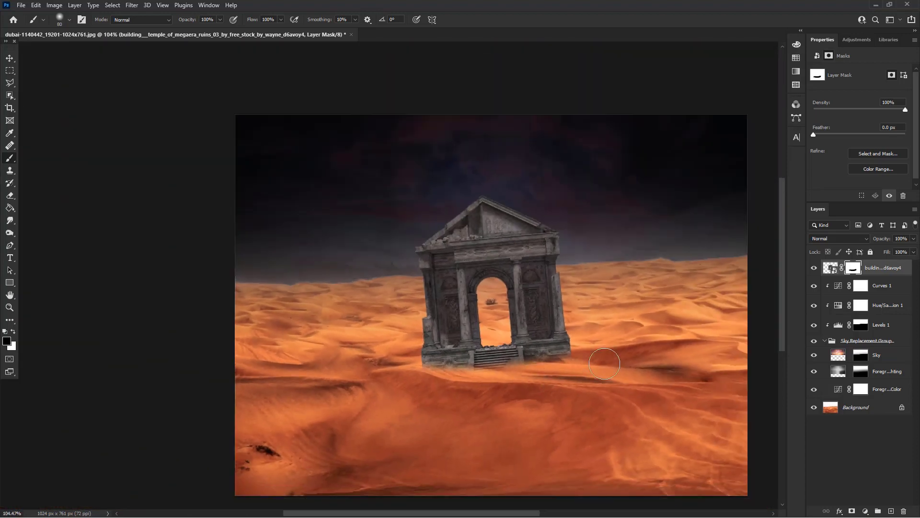
- Rotate the masked temple about 3° clockwise so it stands upright and shift it slightly down into the sand
scroll(591, 361, up, 3)
key(ctrl+t)
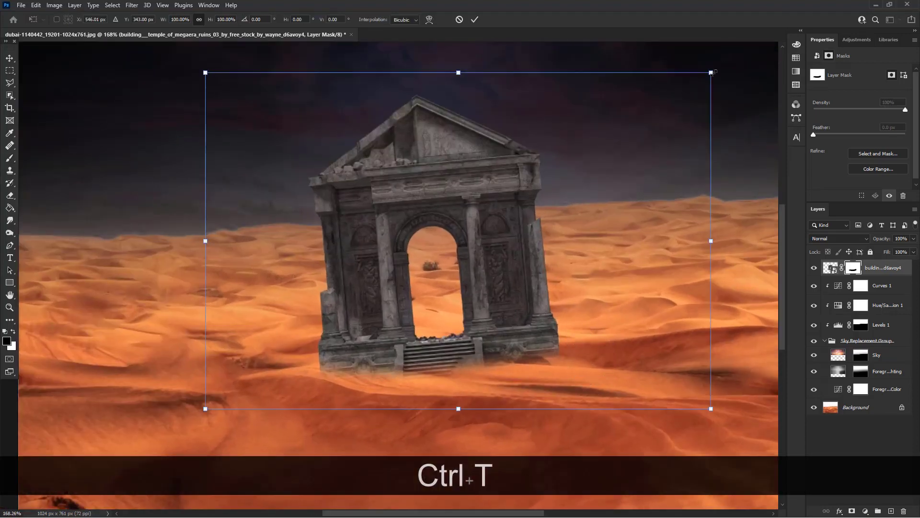
drag(731, 64, 738, 79)
scroll(543, 115, down, 3)
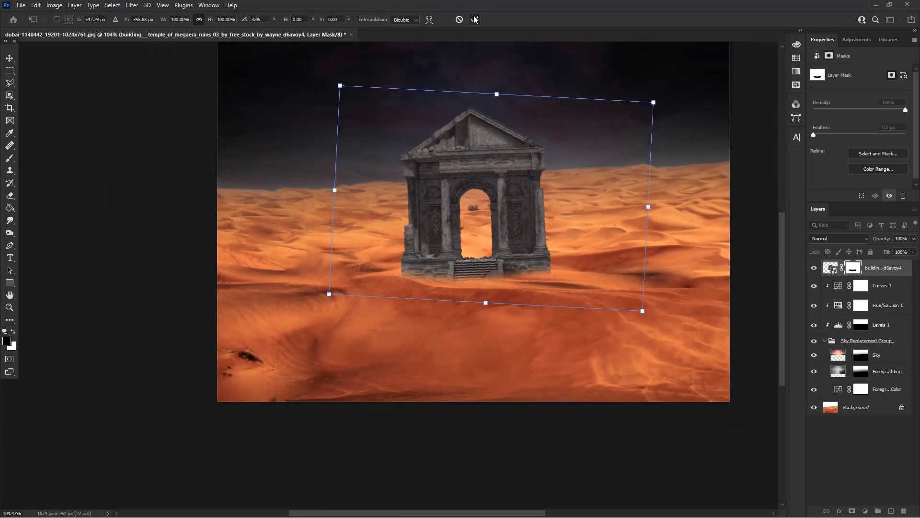
click(475, 19)
key(b)
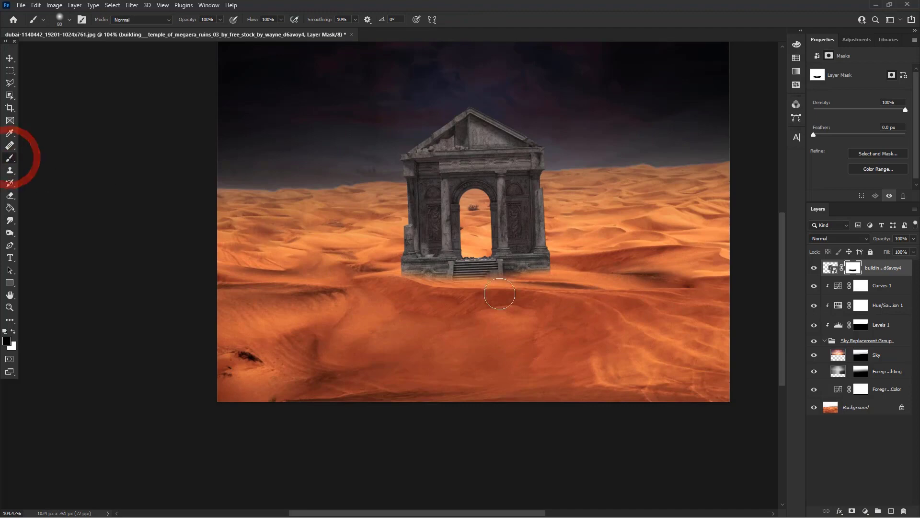
scroll(520, 304, up, 5)
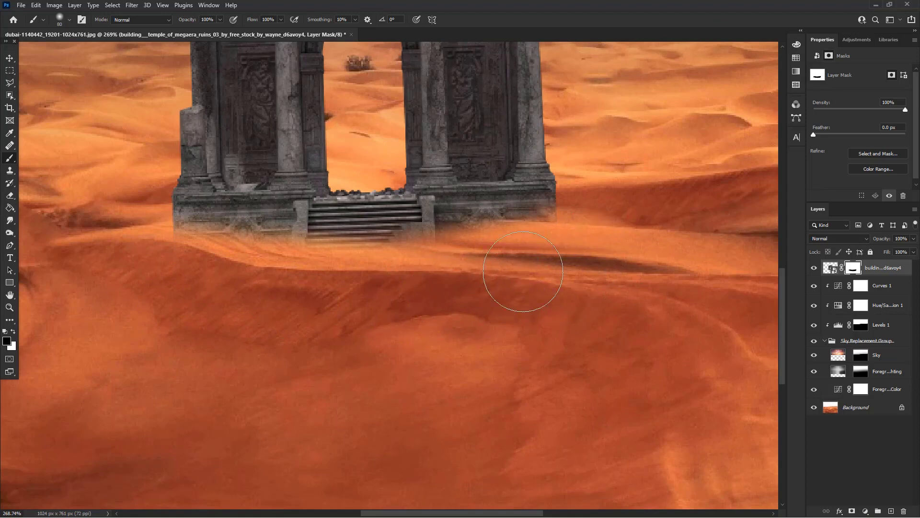
scroll(461, 315, down, 5)
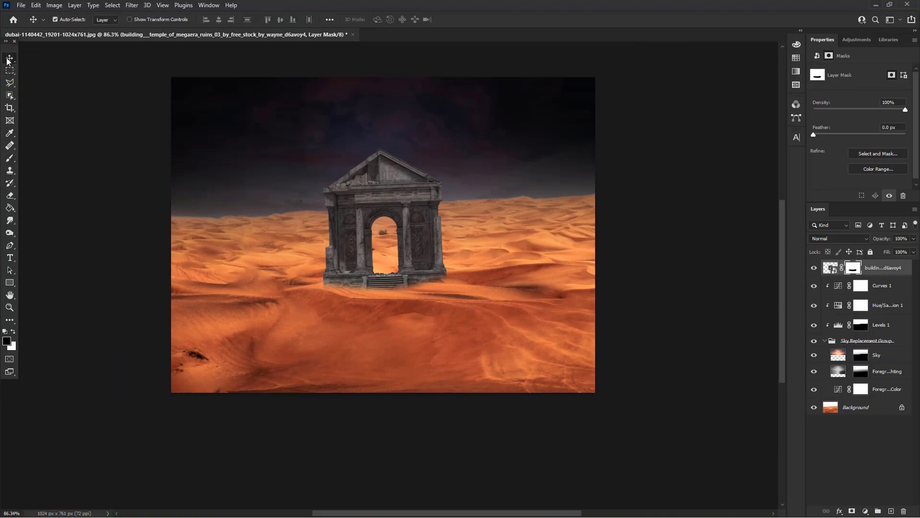
- Try to place the building___ruins_of_alecto_03 image from the Stock folder into the composition
key(alt+Tab)
key(alt+Tab)
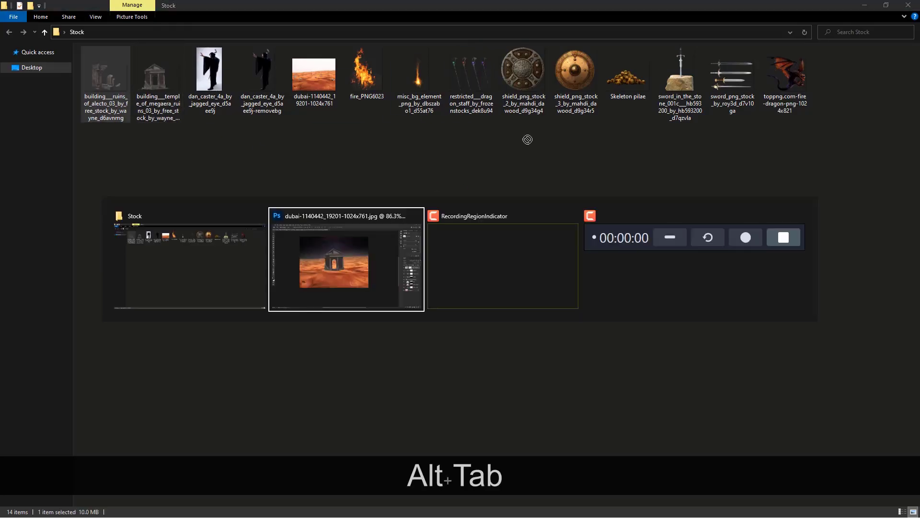
key(space)
key(space)
drag(452, 225, 442, 248)
scroll(460, 259, down, 1)
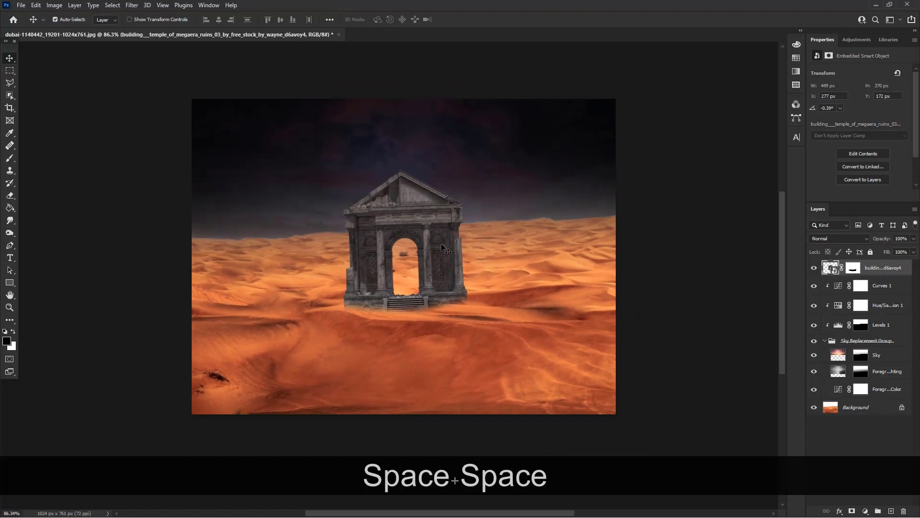
- Place the toppng.com-fire-dragon-png-1024x821 image from the Stock folder above the temple layer
key(alt+Tab)
key(alt+Tab)
key(alt+Tab)
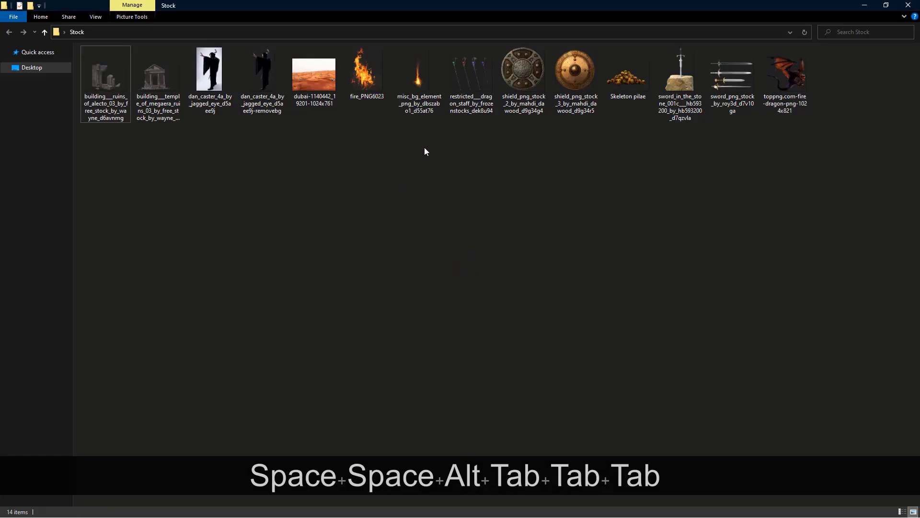
click(772, 101)
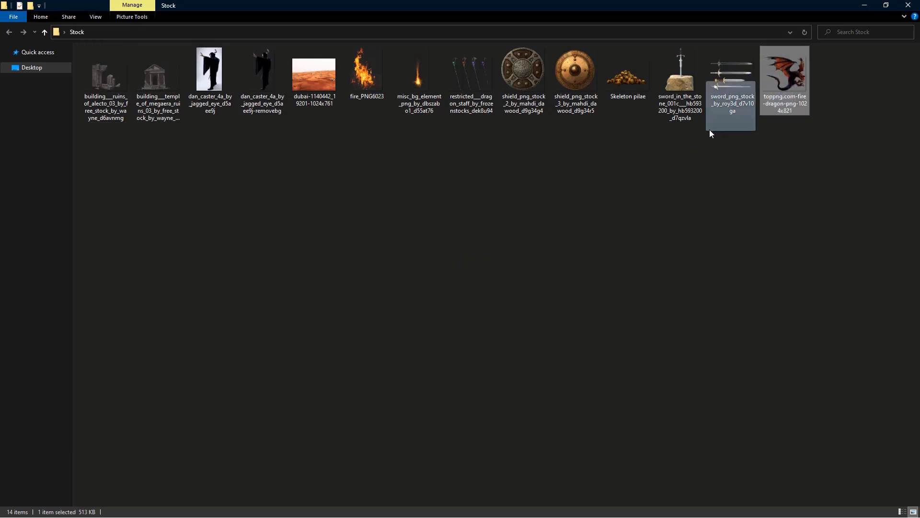
drag(709, 129, 366, 132)
key(alt+Tab)
drag(785, 79, 370, 284)
key(alt+Tab)
- Scale the dragon to about 31% and position it in the sky to the left of the temple
drag(334, 349, 318, 156)
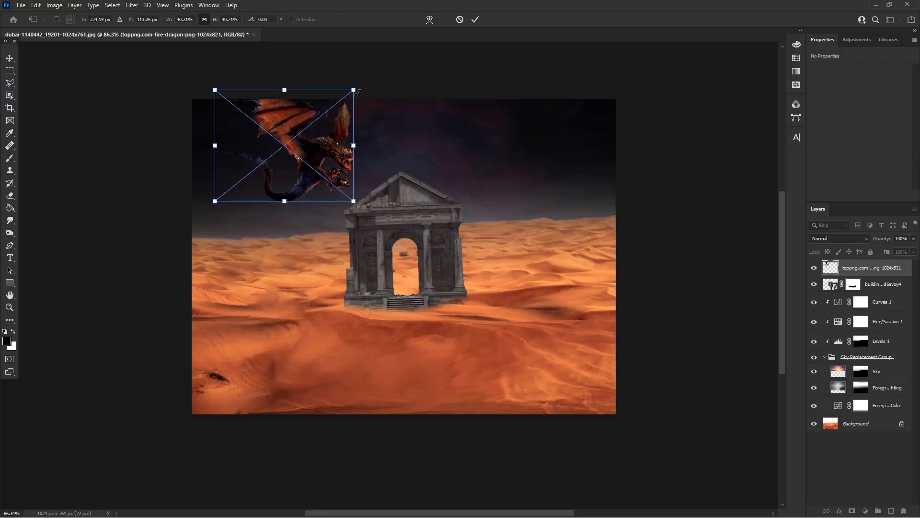
drag(358, 91, 324, 117)
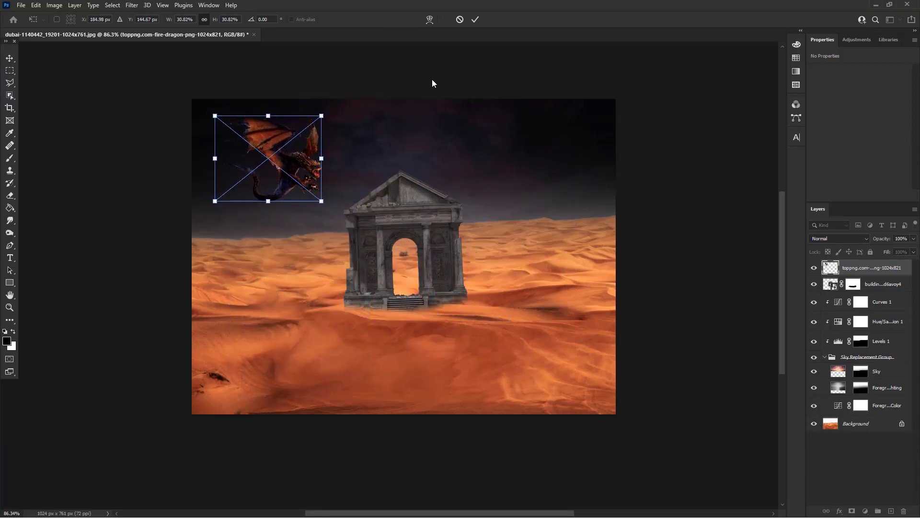
click(475, 20)
- Duplicate the dragon to the right side of the sky and flip the copy horizontally so the two face each other
scroll(302, 162, up, 3)
drag(302, 163, 683, 163)
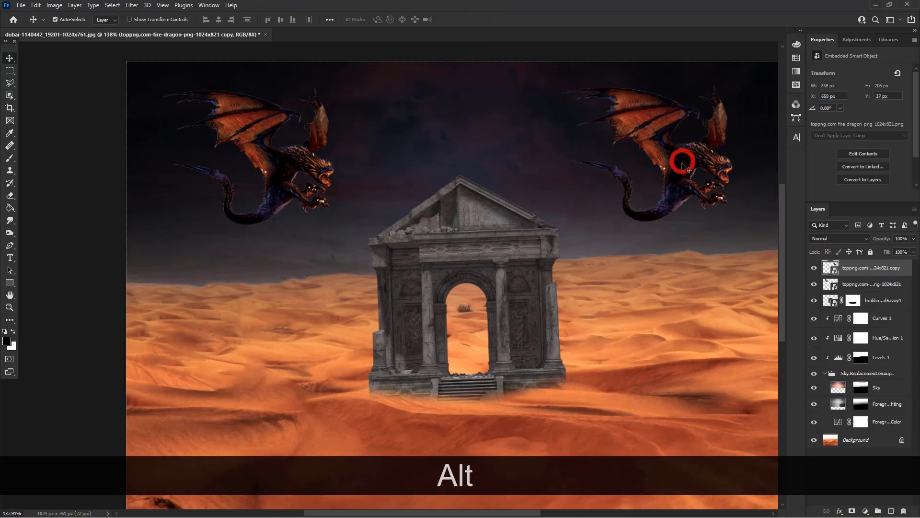
key(ctrl+alt+t)
right_click(671, 184)
click(690, 361)
scroll(662, 291, down, 3)
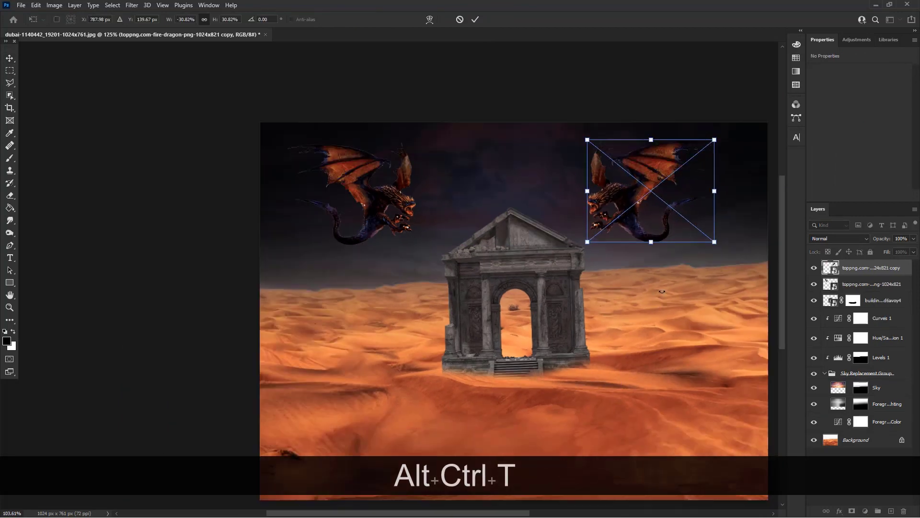
- Resize the flipped dragon to about 245 px wide and position it near the right edge of the sky
scroll(662, 291, down, 3)
drag(652, 216, 677, 214)
mouse_move(679, 250)
mouse_down()
mouse_move(679, 258)
mouse_move(677, 244)
mouse_up()
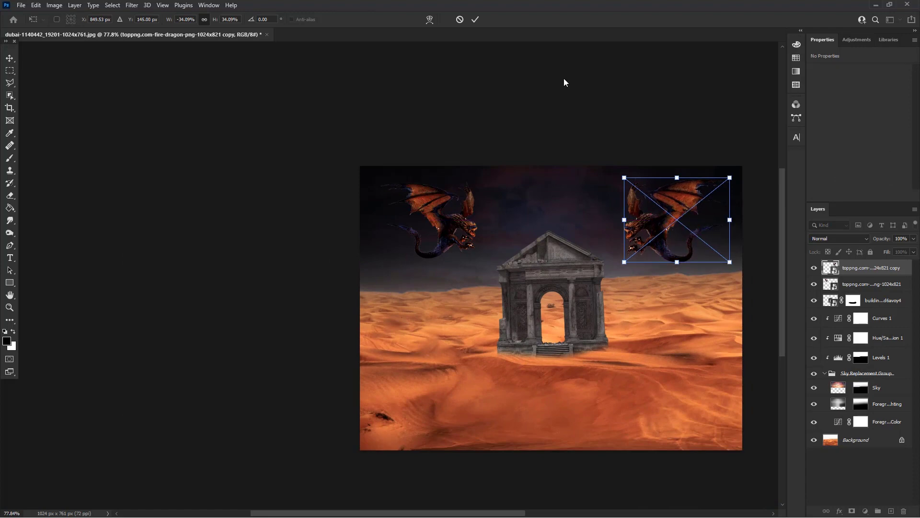
drag(682, 176, 676, 183)
click(661, 219)
click(475, 19)
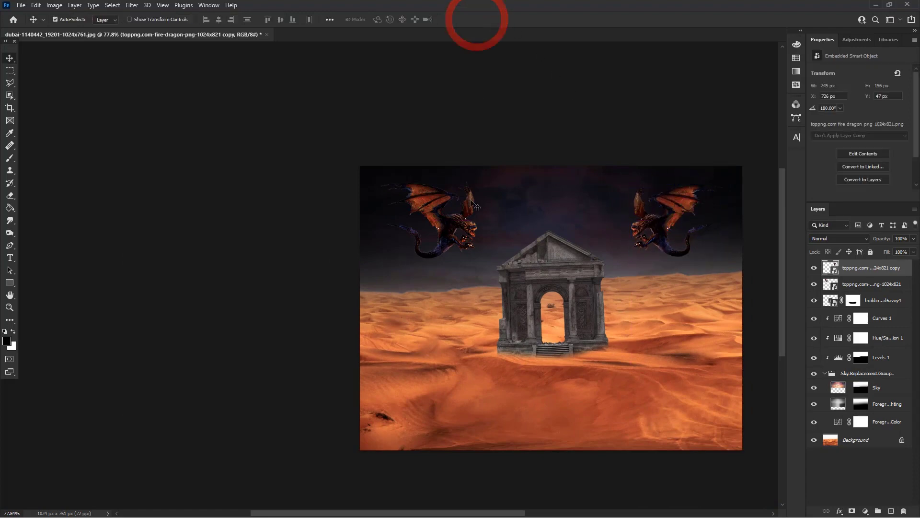
- Nudge the left dragon down to Y 47 px so it is level with the flipped copy
scroll(474, 211, up, 2)
click(468, 235)
scroll(467, 236, down, 3)
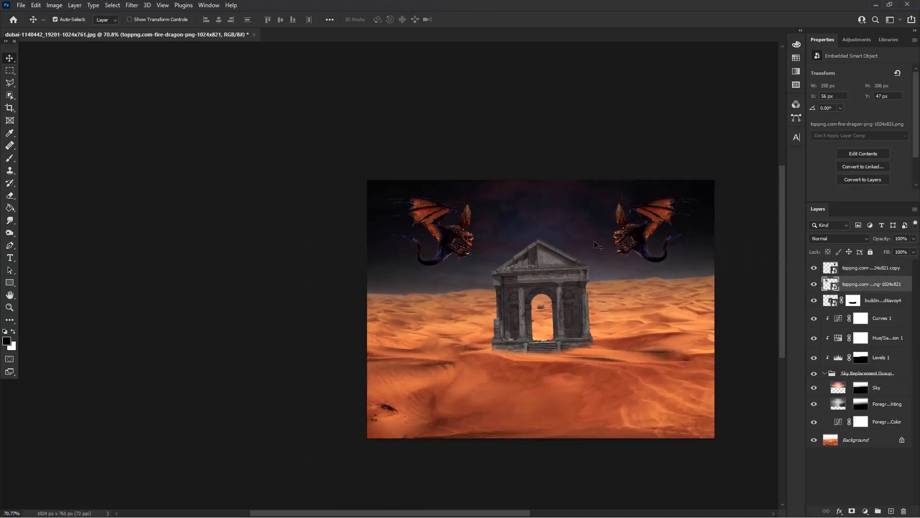
scroll(467, 236, up, 1)
- Place the round golden shield image shield_png_stock_3 from the Stock folder into the composition
key(alt+Tab)
click(427, 220)
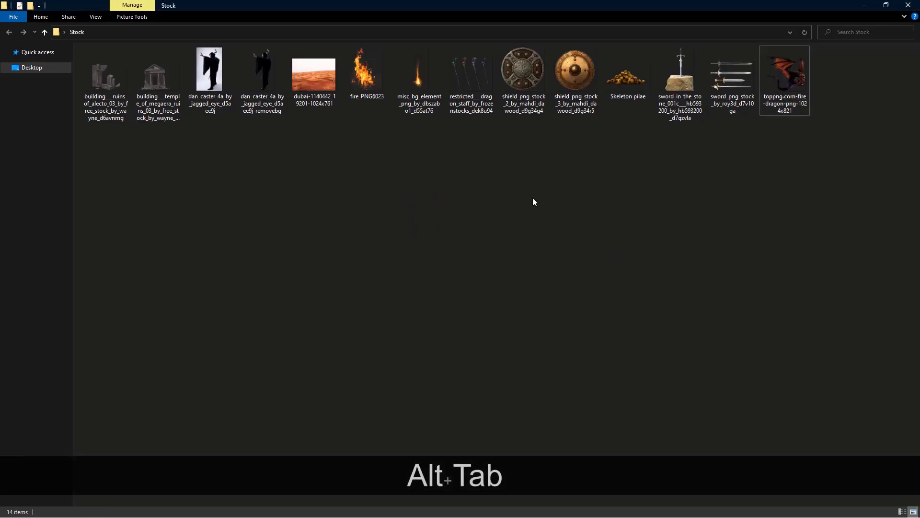
click(588, 107)
key(alt+Tab)
drag(589, 106, 572, 292)
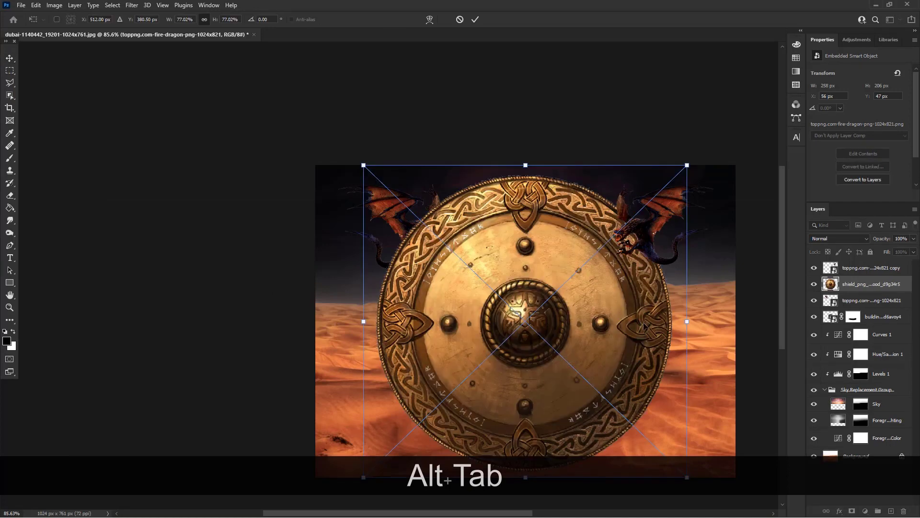
key(space)
- Scale the shield down to about 9.6% and position it on the dune to the right of the temple
drag(611, 138, 343, 397)
drag(325, 437, 575, 319)
scroll(597, 315, up, 6)
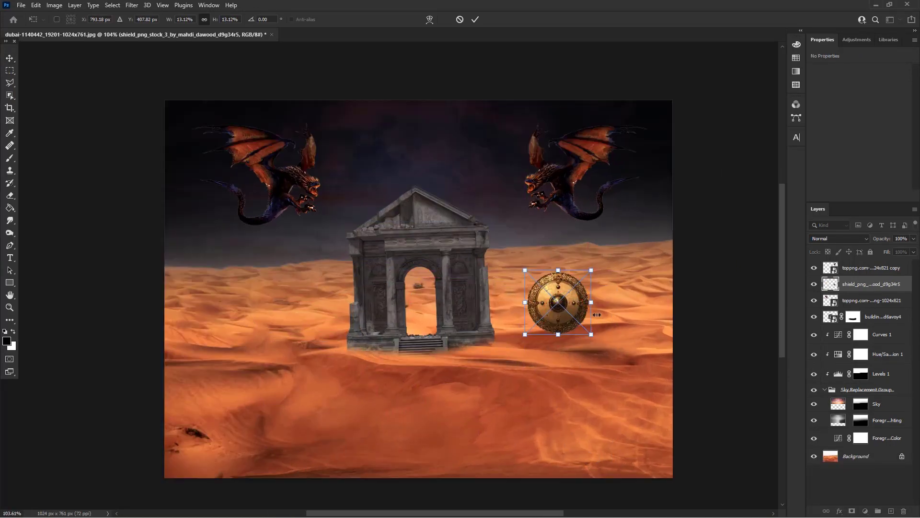
drag(590, 251, 569, 282)
drag(536, 323, 555, 332)
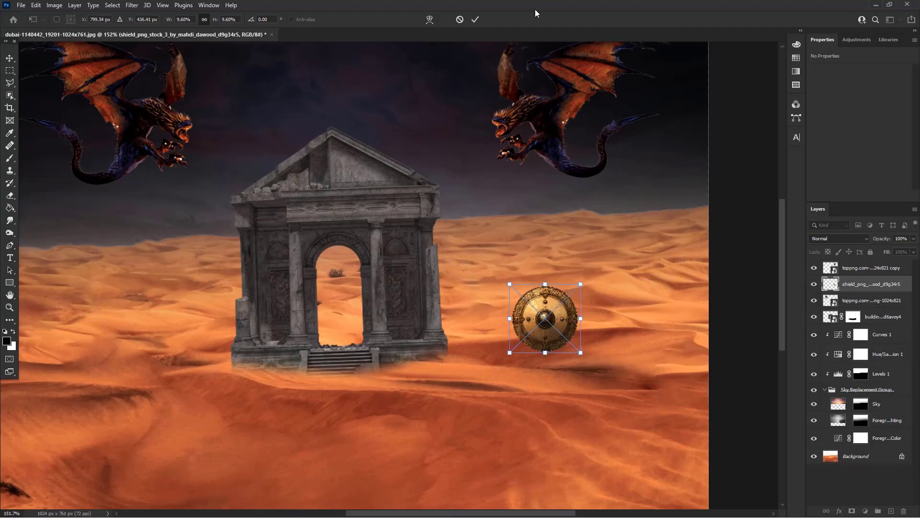
click(475, 19)
- Add a layer mask to the shield and paint black with an 8 px brush just below the dune ridge to hide that part
click(850, 511)
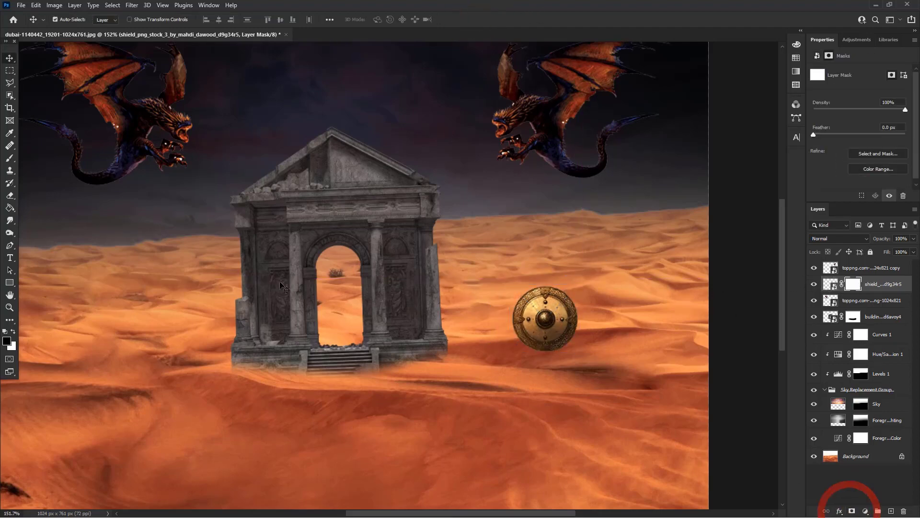
key(b)
scroll(556, 350, up, 5)
key([)
key([)
key([)
key([)
key([)
key([)
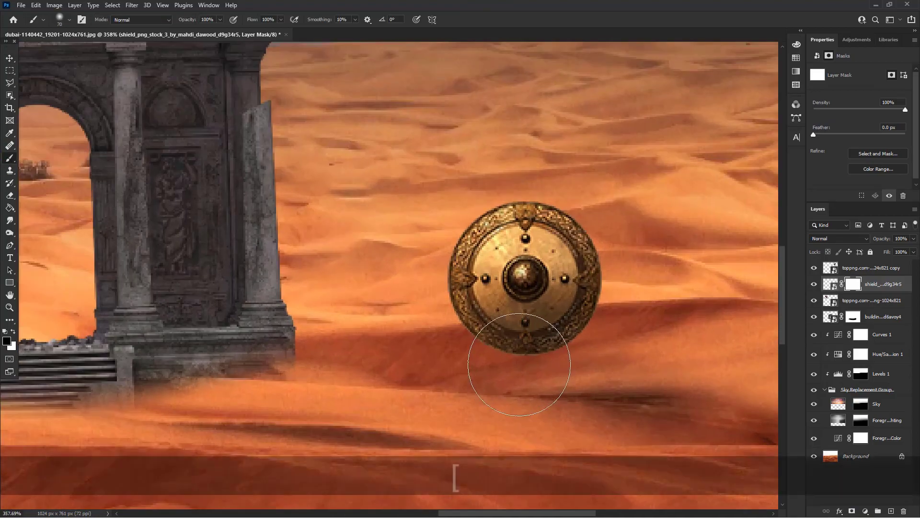
scroll(508, 354, up, 6)
key([)
key([)
key([)
mouse_move(472, 281)
mouse_down()
mouse_move(360, 286)
mouse_move(614, 281)
mouse_move(592, 269)
mouse_move(699, 272)
mouse_move(729, 256)
mouse_move(661, 271)
mouse_up()
scroll(700, 264, down, 3)
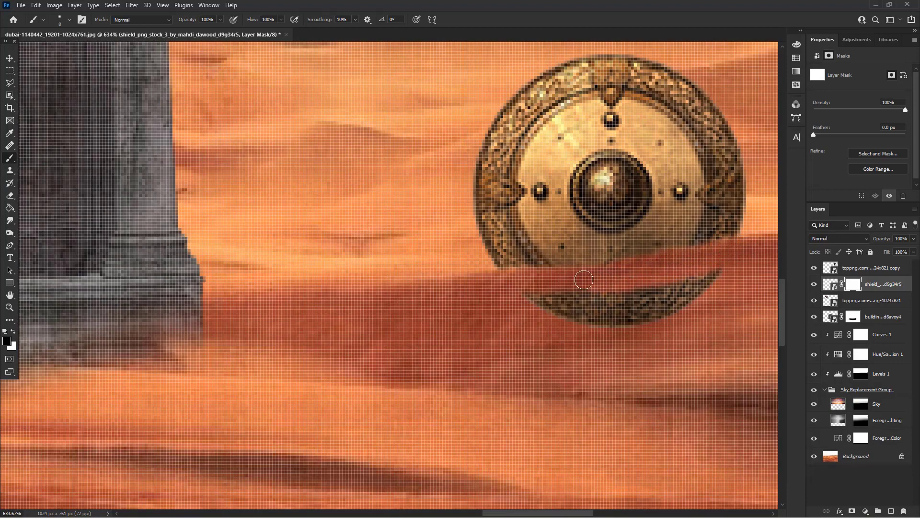
- Paint out the shield's remaining bottom sliver on its mask so the shield looks half buried behind the ridge
mouse_move(516, 281)
mouse_down()
mouse_move(608, 294)
mouse_move(722, 292)
mouse_move(651, 298)
mouse_up()
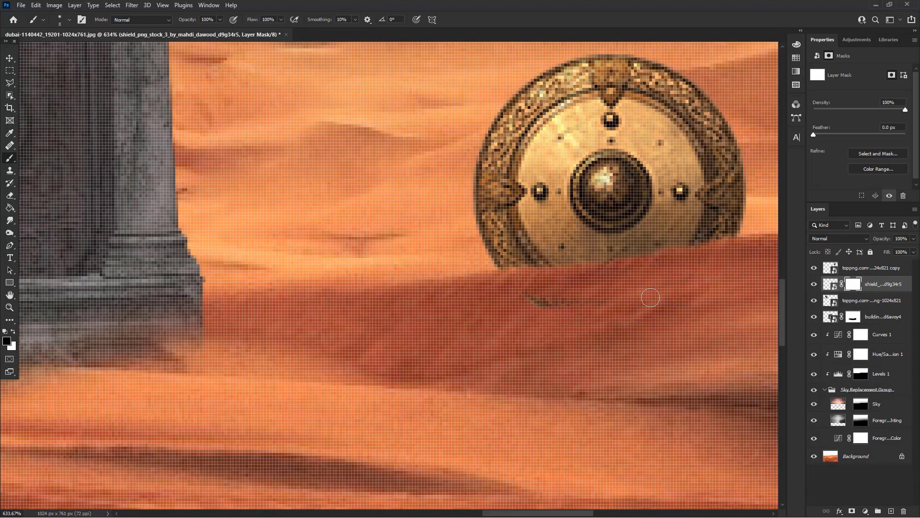
scroll(621, 318, down, 10)
scroll(642, 307, up, 10)
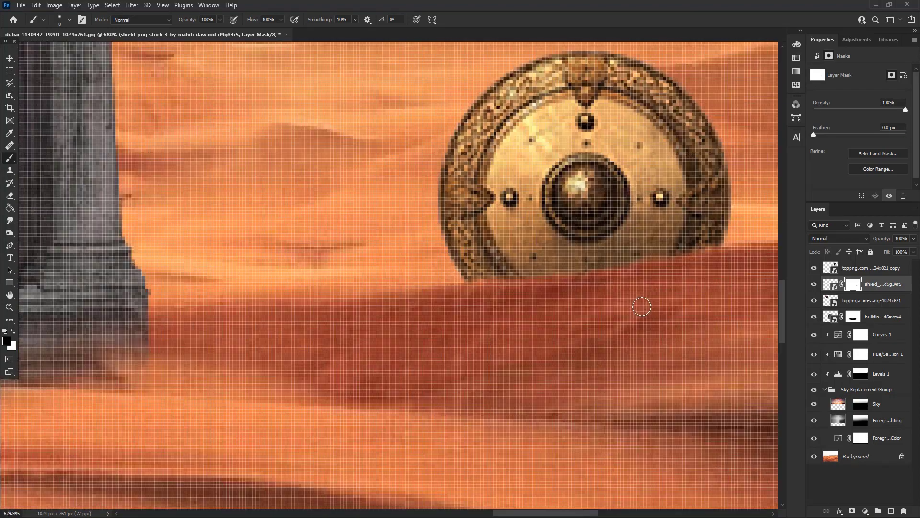
- Scale the masked golden shield down to about 56% and reposition it on the dune ridge beside the temple
scroll(489, 291, down, 8)
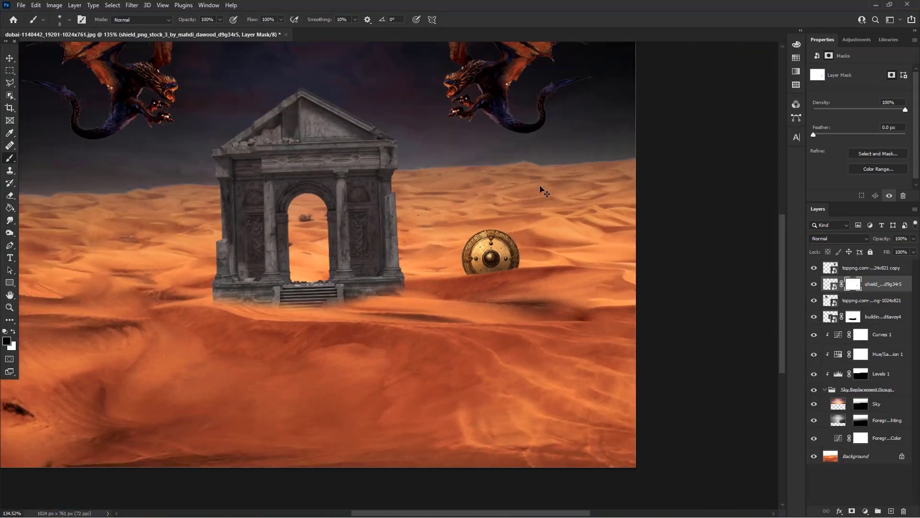
key(ctrl+t)
scroll(545, 206, up, 6)
drag(487, 231, 422, 290)
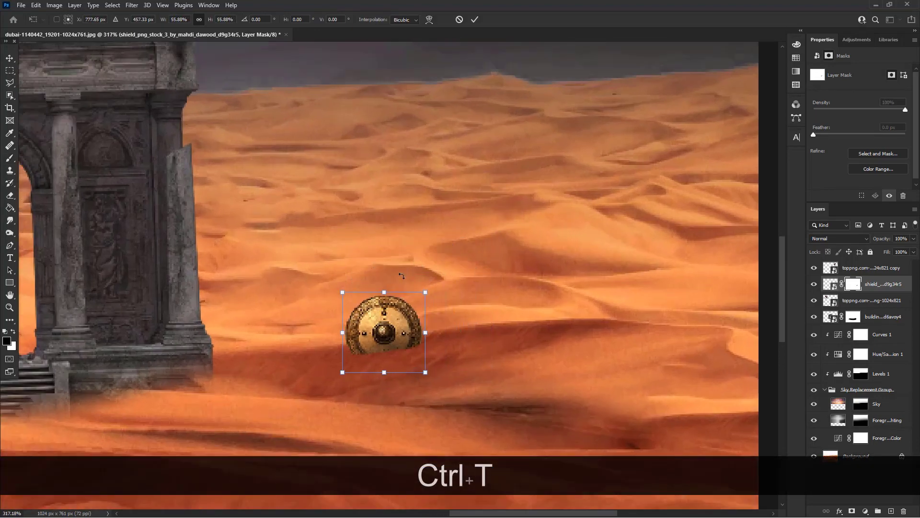
drag(386, 333, 410, 317)
scroll(410, 316, down, 2)
scroll(409, 316, down, 2)
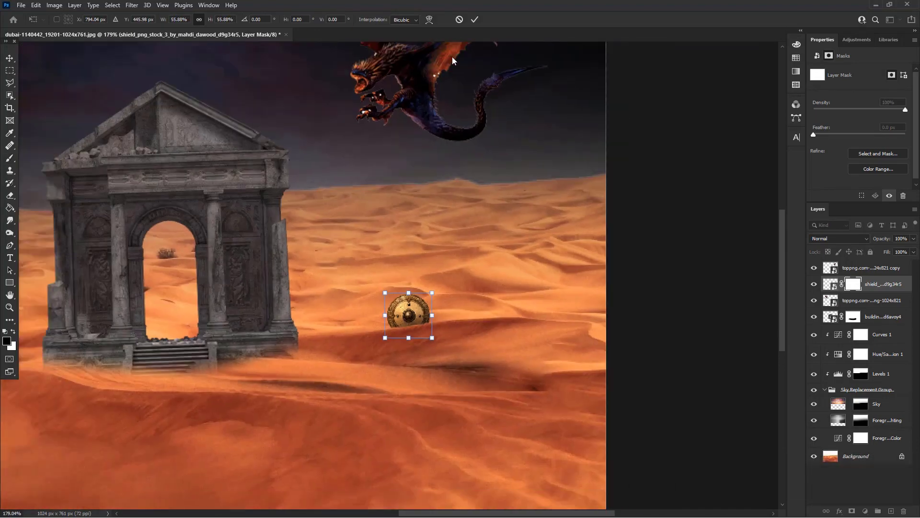
click(476, 20)
scroll(415, 201, down, 3)
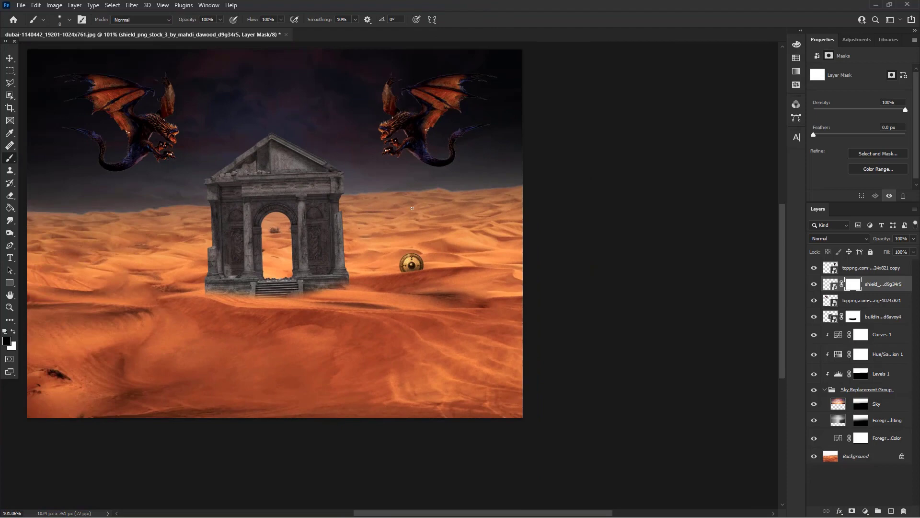
scroll(412, 208, up, 3)
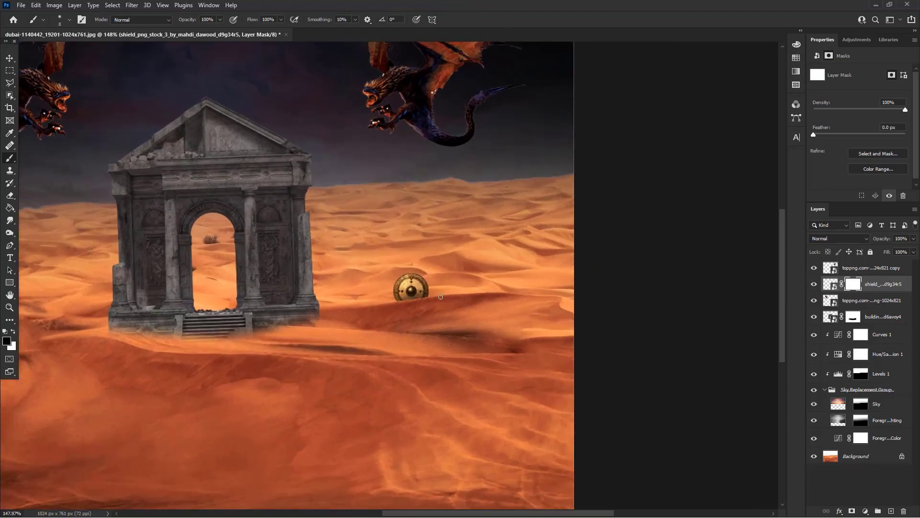
scroll(441, 298, down, 3)
- Place the four-sword image sword_png_stock from the Stock folder into the composition
key(alt+Tab)
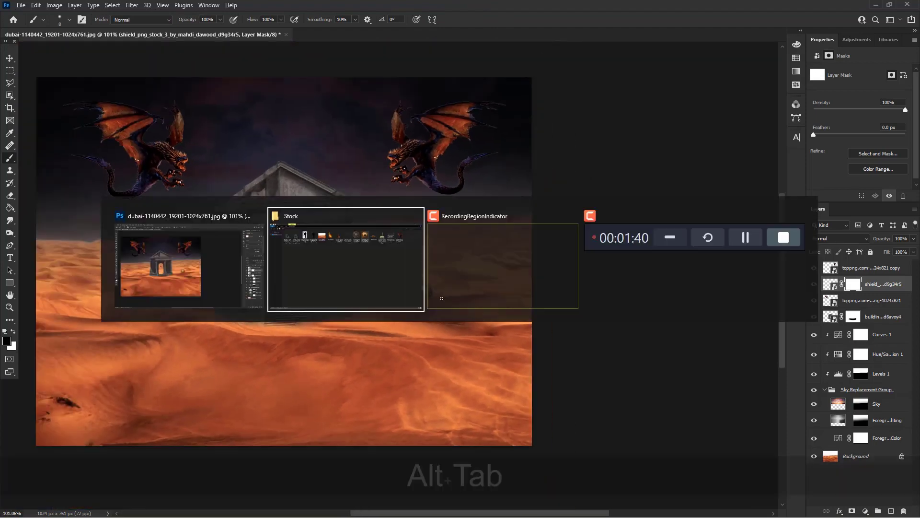
key(alt+Tab)
drag(724, 107, 460, 251)
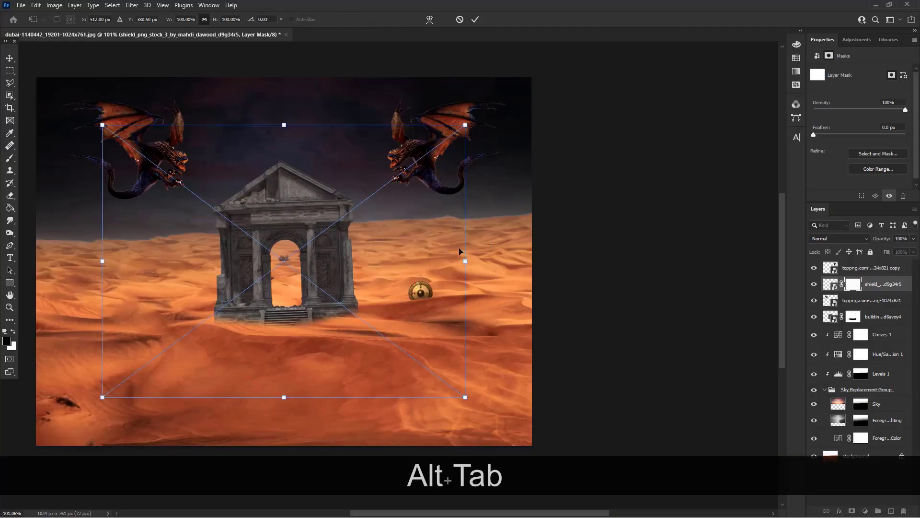
- Rotate the swords about 82.6° to point downward, scale them to about 17.6% and position them beside the golden shield
drag(492, 114, 420, 407)
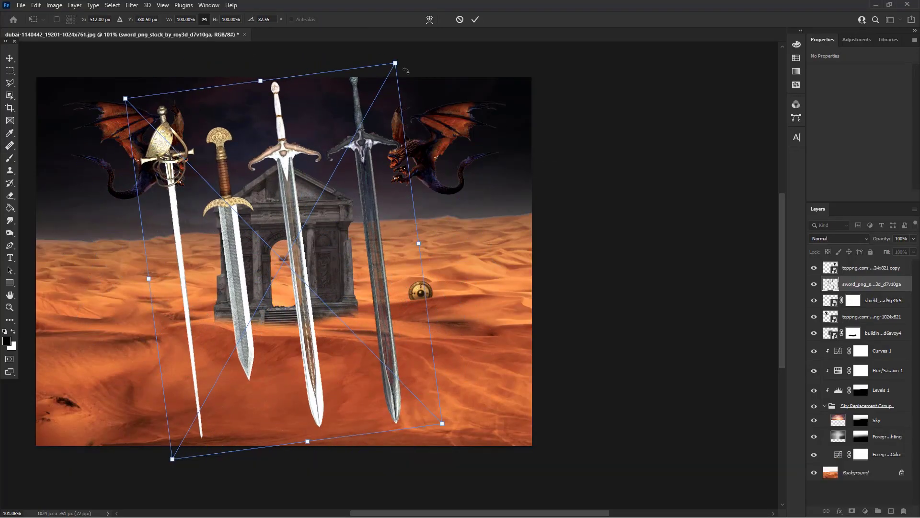
drag(404, 71, 295, 369)
drag(226, 390, 470, 282)
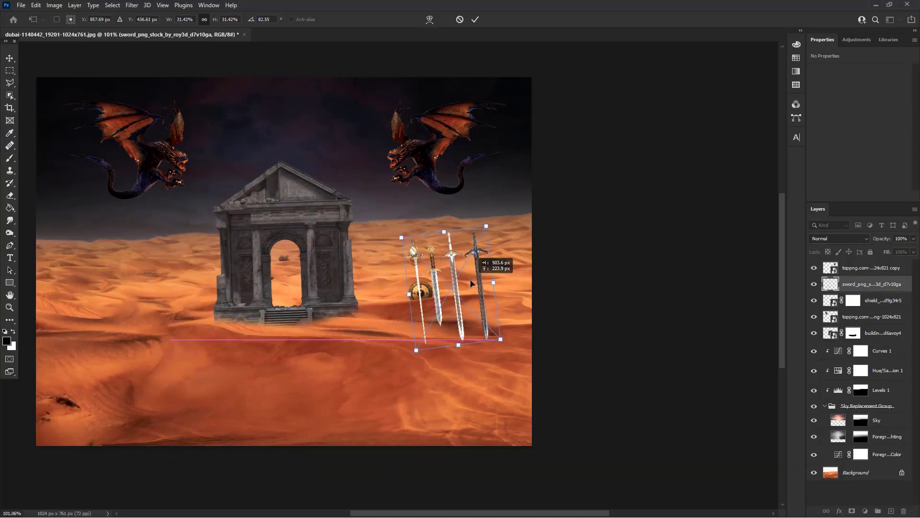
scroll(478, 266, up, 10)
drag(499, 178, 419, 319)
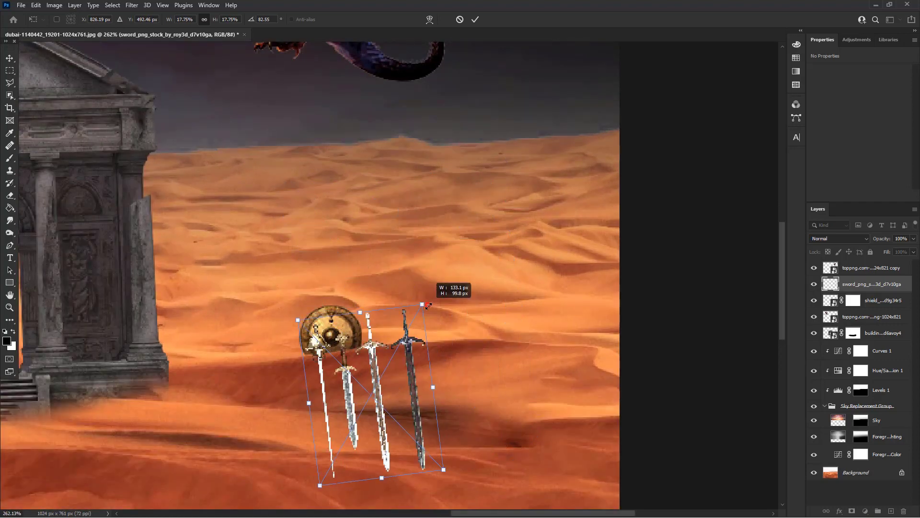
drag(376, 398, 400, 336)
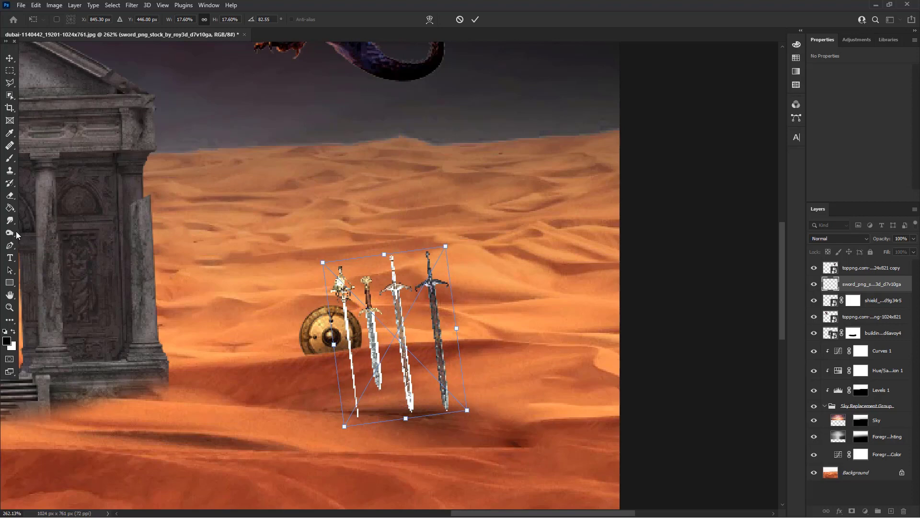
click(10, 159)
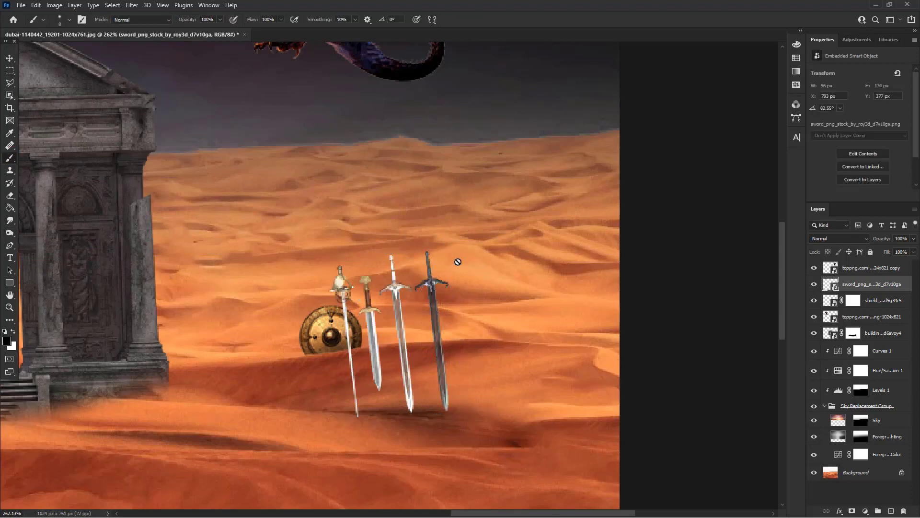
- Add a layer mask to the swords and paint black with a soft 30 px, then smaller, brush to hide the two rightmost swords
click(852, 512)
scroll(420, 263, up, 4)
scroll(423, 256, down, 5)
key(bracketright)
key(bracketright)
key(bracketright)
key(bracketright)
key(bracketright)
key(bracketright)
scroll(426, 251, up, 3)
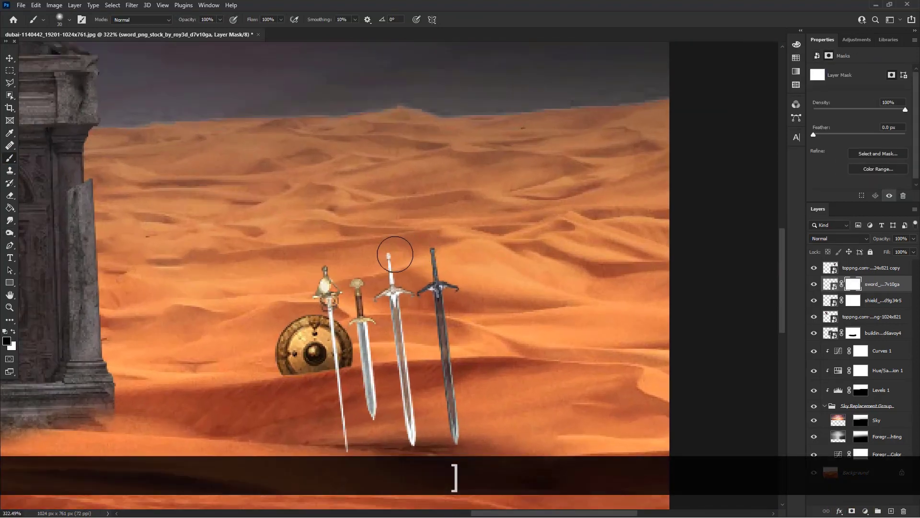
mouse_move(395, 254)
mouse_down()
mouse_move(423, 357)
mouse_move(452, 323)
mouse_move(448, 269)
mouse_move(466, 437)
mouse_up()
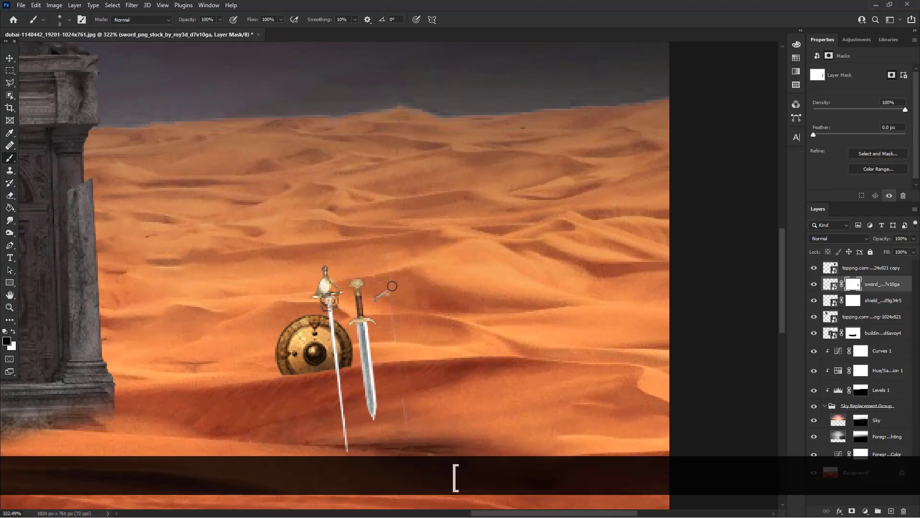
drag(392, 285, 376, 304)
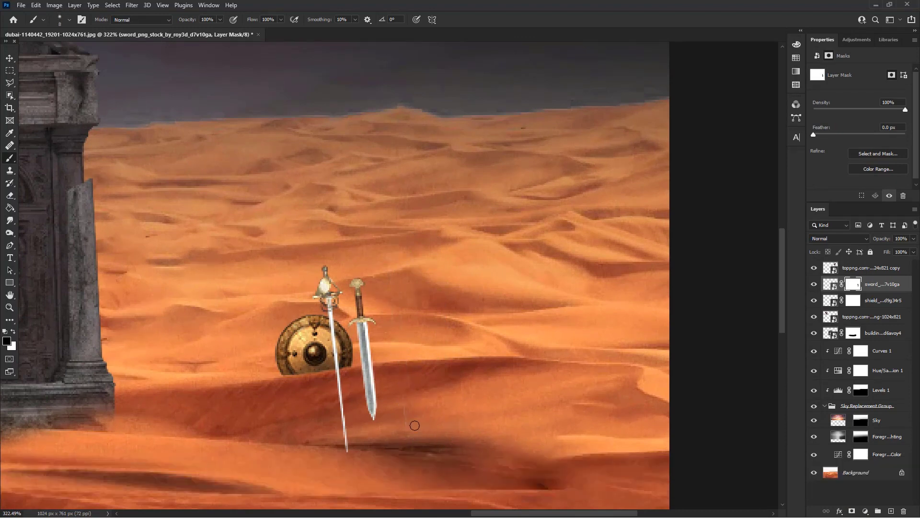
- Paint out the leftmost sword and the part of the gold-hilted sword's blade below the dune ridge on the mask
scroll(307, 305, up, 3)
drag(337, 266, 356, 306)
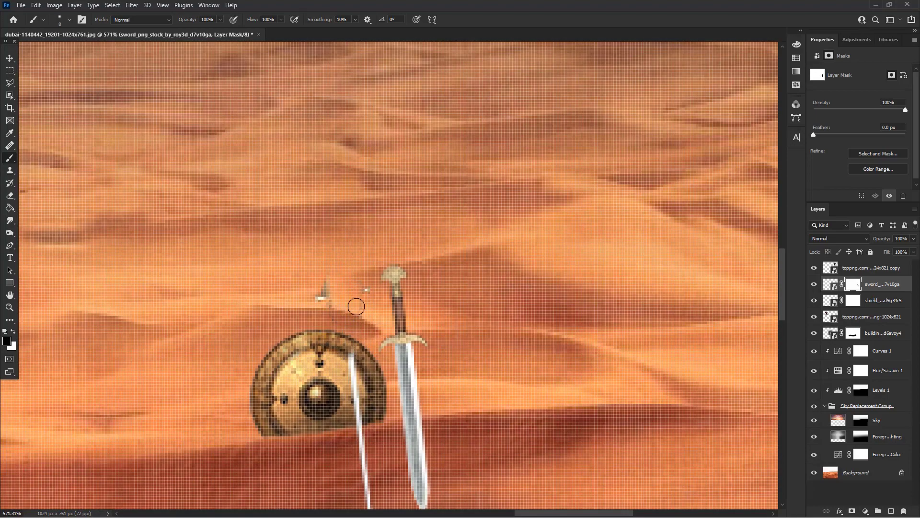
scroll(357, 343, down, 3)
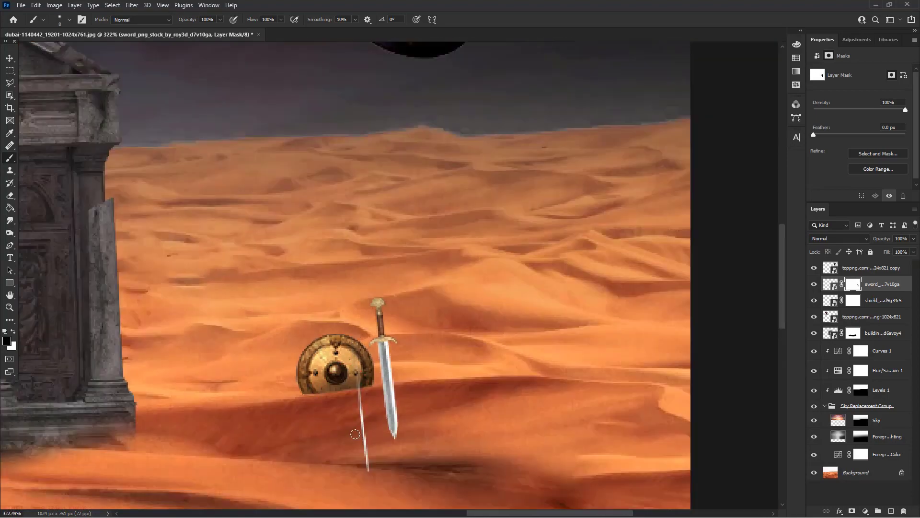
scroll(391, 397, up, 3)
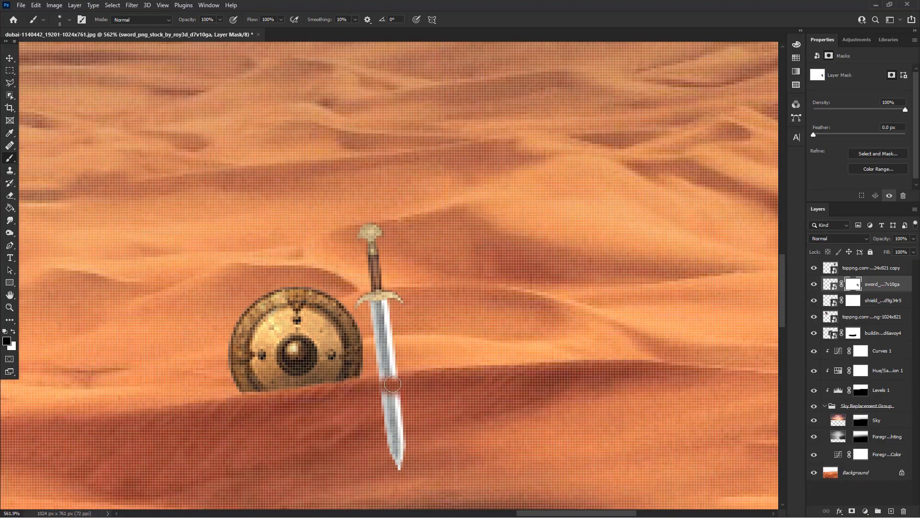
mouse_move(393, 383)
mouse_down()
mouse_move(414, 390)
mouse_move(390, 405)
mouse_up()
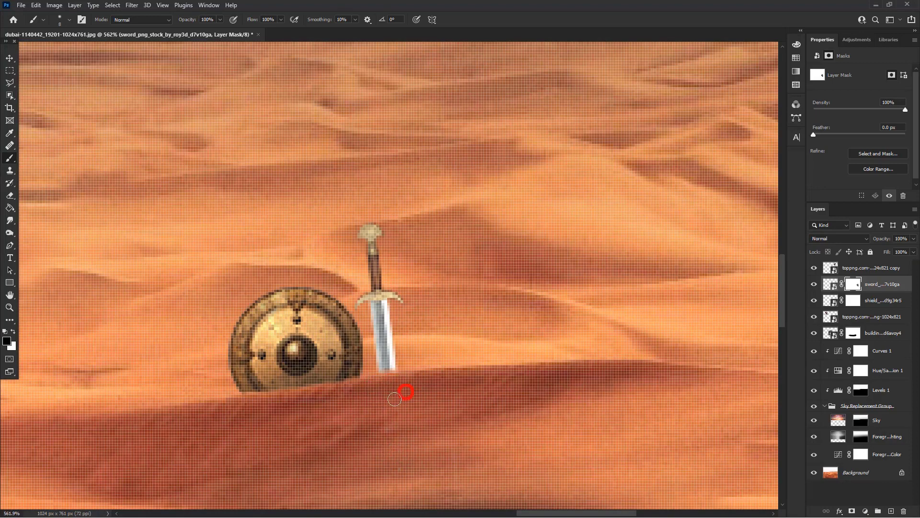
scroll(394, 398, down, 10)
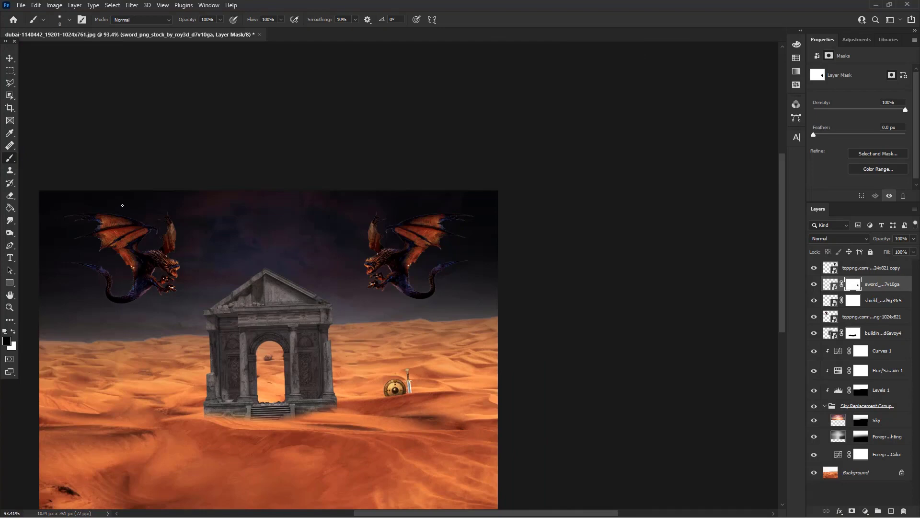
click(7, 59)
scroll(373, 357, up, 6)
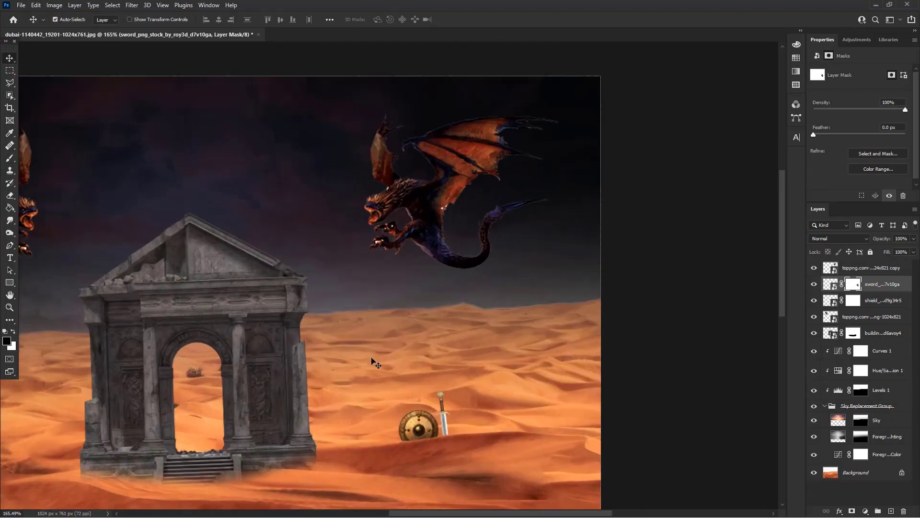
scroll(436, 429, down, 3)
key(space)
scroll(348, 420, down, 3)
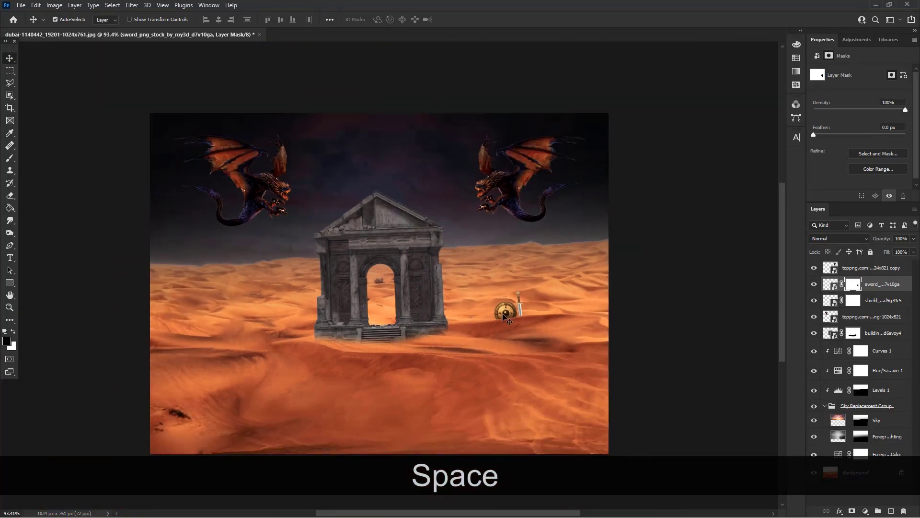
- Place the wood-and-metal shield image shield_png_stock_2 from the Stock folder into the composition
key(alt+Tab)
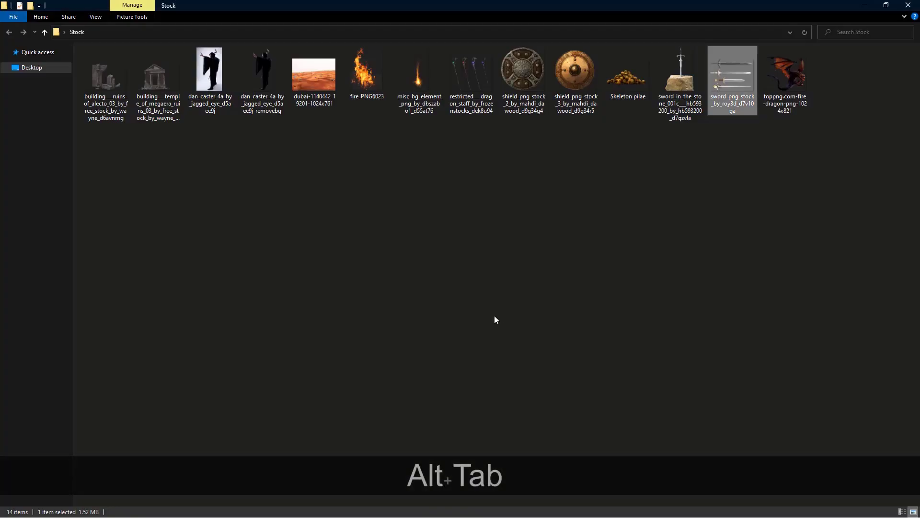
click(546, 103)
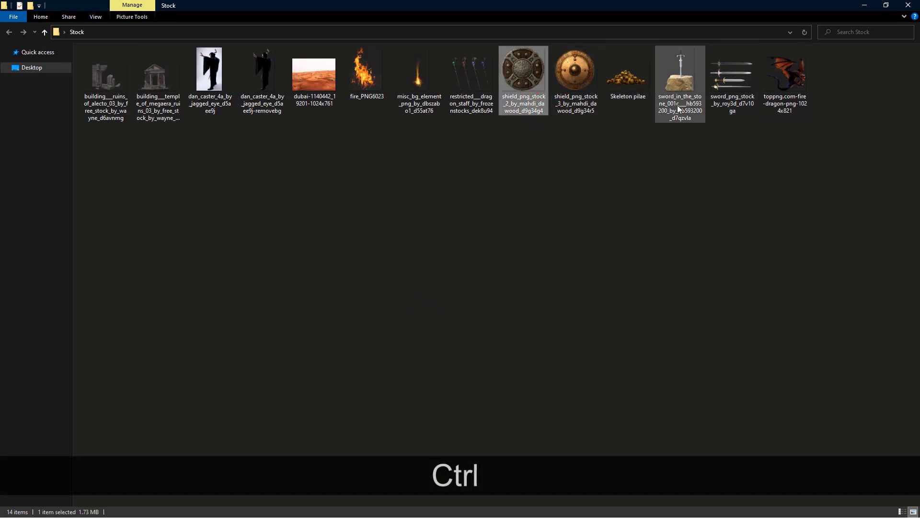
drag(528, 86, 242, 290)
key(ctrl+alt+Tab)
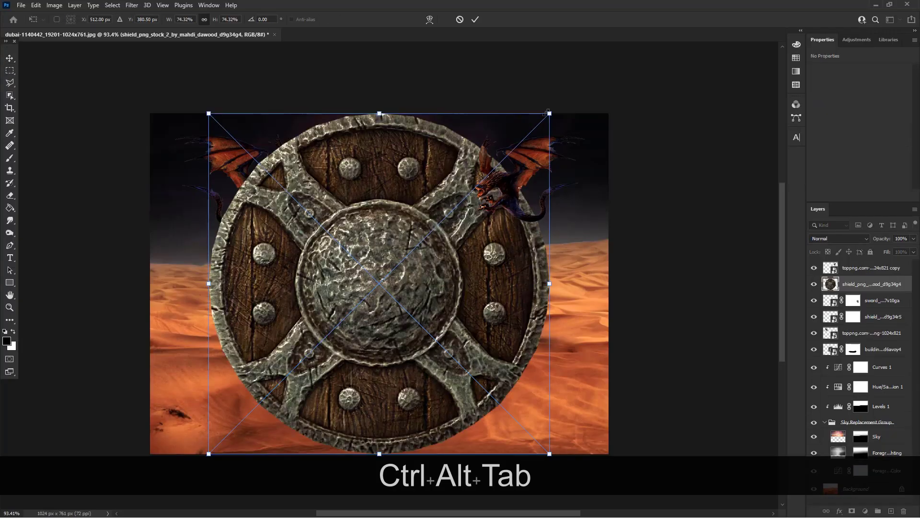
- Scale the new shield to about 12%, rotate it about -18.2° and position it on the sand left of the temple
drag(547, 112, 223, 329)
drag(243, 370, 268, 367)
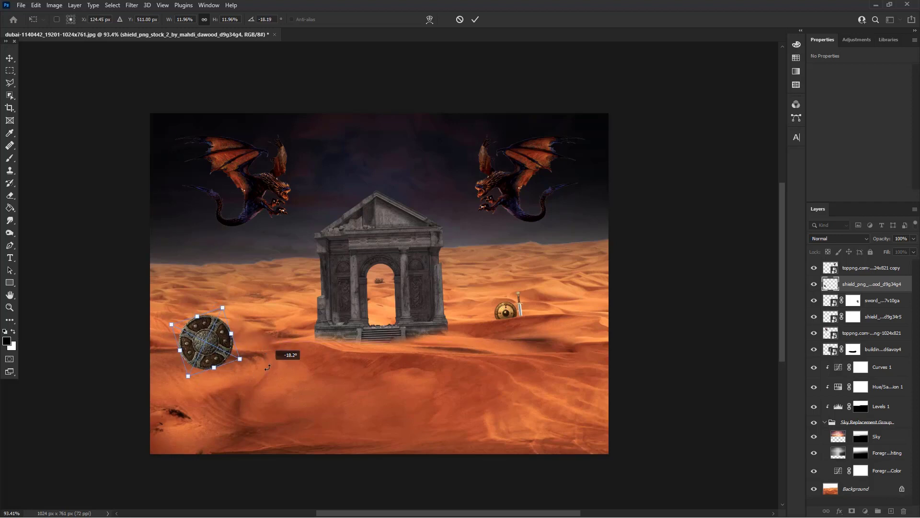
click(475, 20)
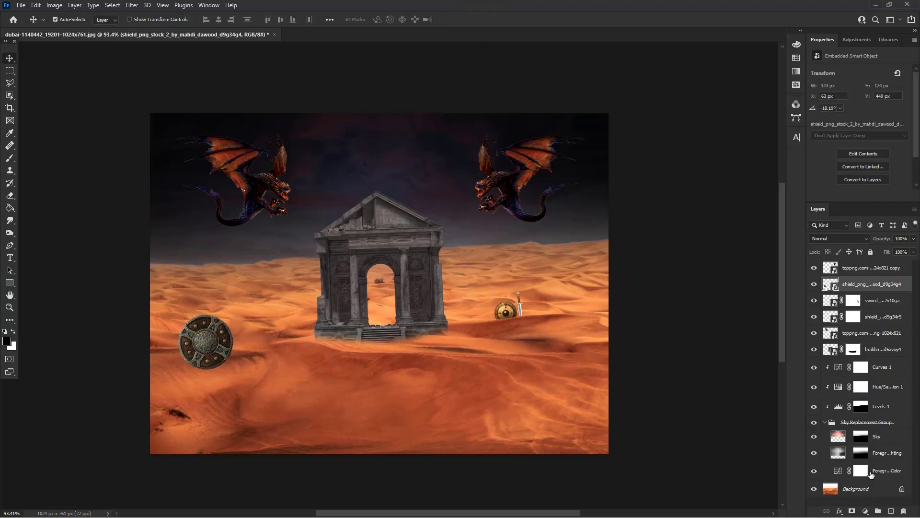
- Add a layer mask to the left shield and paint black with a 30 px brush over its lower part so it looks half buried
click(852, 510)
click(10, 158)
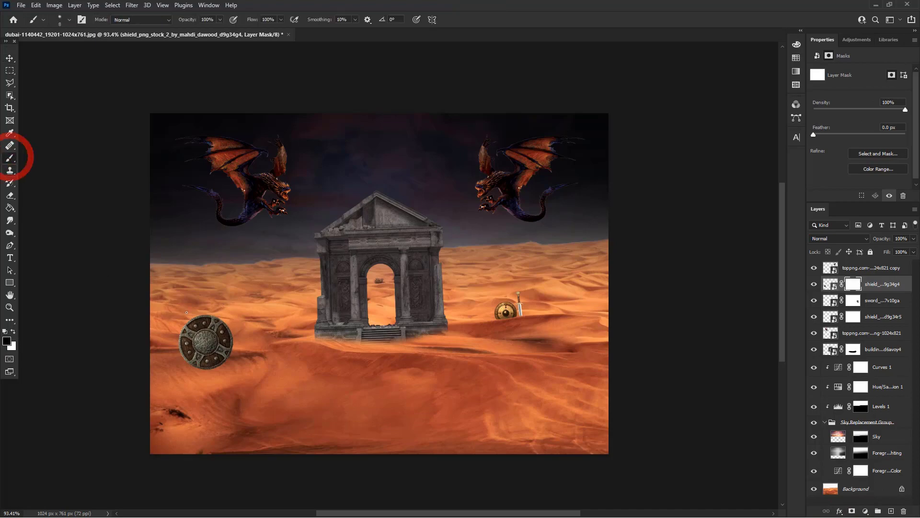
scroll(195, 347, up, 5)
scroll(189, 385, up, 2)
key(bracketright)
key(bracketright)
key(bracketright)
key(bracketright)
scroll(253, 349, up, 3)
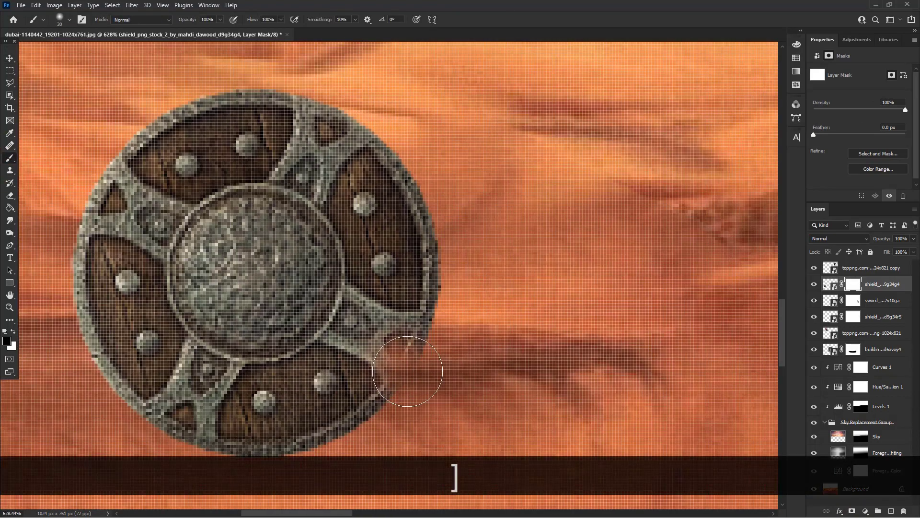
mouse_move(379, 371)
mouse_down()
mouse_move(98, 355)
mouse_move(357, 385)
mouse_move(387, 377)
mouse_move(256, 355)
mouse_move(235, 363)
mouse_up()
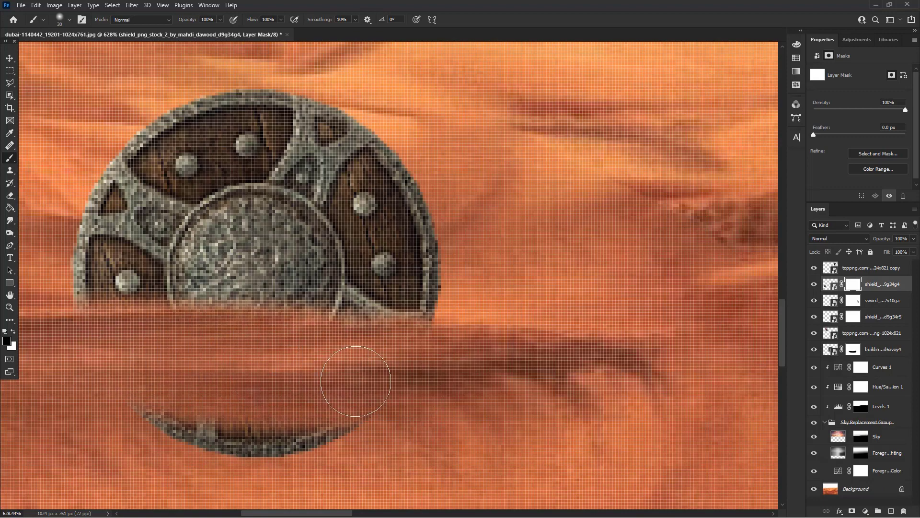
mouse_move(356, 381)
mouse_down()
mouse_move(373, 365)
mouse_move(312, 432)
mouse_move(309, 422)
mouse_up()
scroll(308, 422, down, 3)
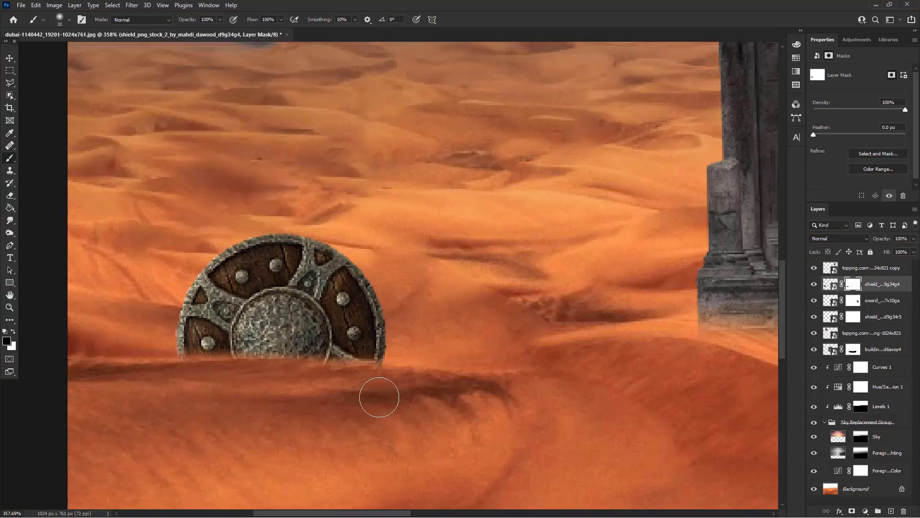
scroll(365, 390, down, 6)
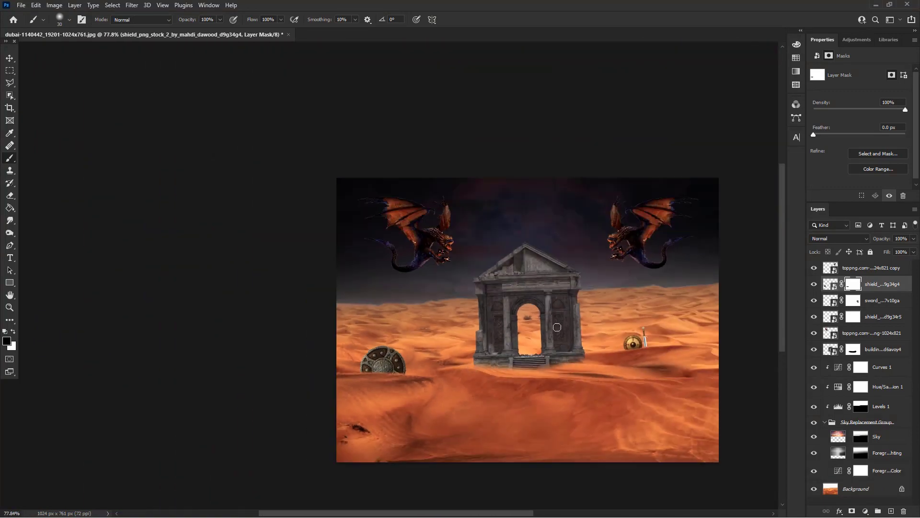
- Place the sword_in_the_stone_001c image from the Stock folder into the composition
key(alt+Tab)
drag(678, 79, 406, 352)
key(alt+Tab)
- Scale the sword in the stone to about 21.6%, rotate it about 11.9° and position it in front of the left shield
key(space)
drag(568, 359, 454, 285)
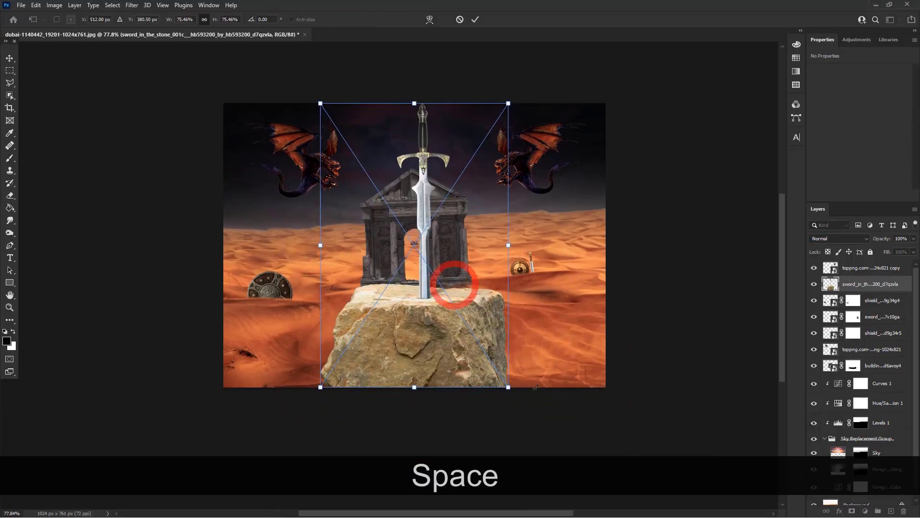
drag(536, 387, 495, 419)
drag(529, 144, 309, 288)
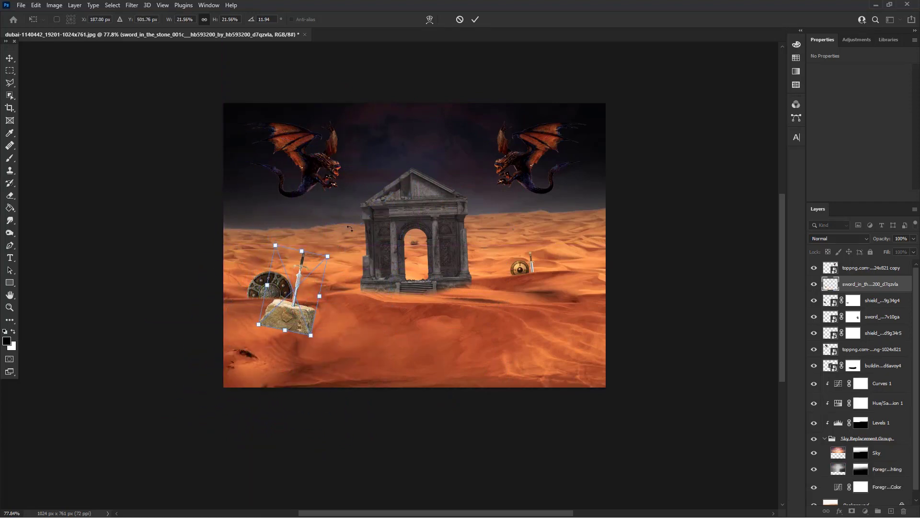
click(14, 159)
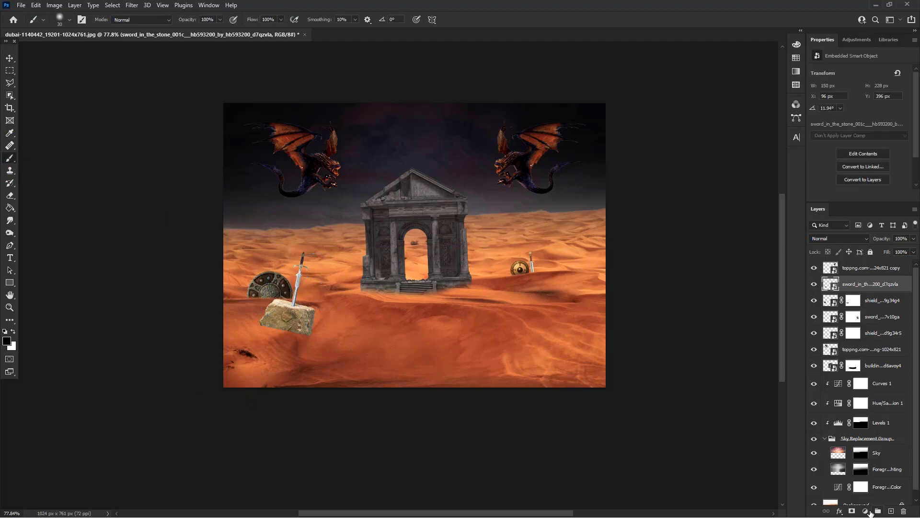
- Add a layer mask to the sword in the stone and paint black over the rock so only the sword remains
click(854, 512)
scroll(299, 327, up, 5)
mouse_move(320, 318)
mouse_down()
mouse_move(325, 278)
mouse_move(270, 275)
mouse_move(208, 256)
mouse_up()
drag(326, 331, 188, 292)
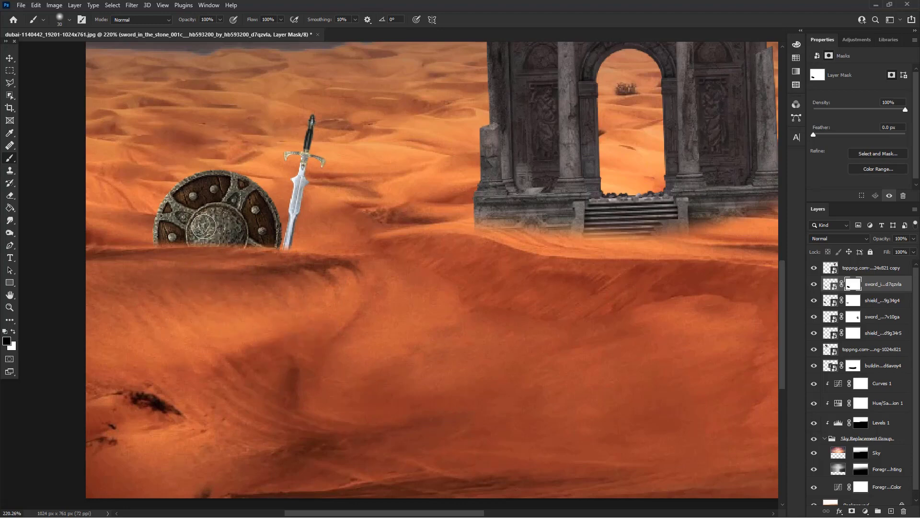
- Touch up the left shield's layer mask with the Brush tool using white
scroll(203, 227, up, 3)
key(x)
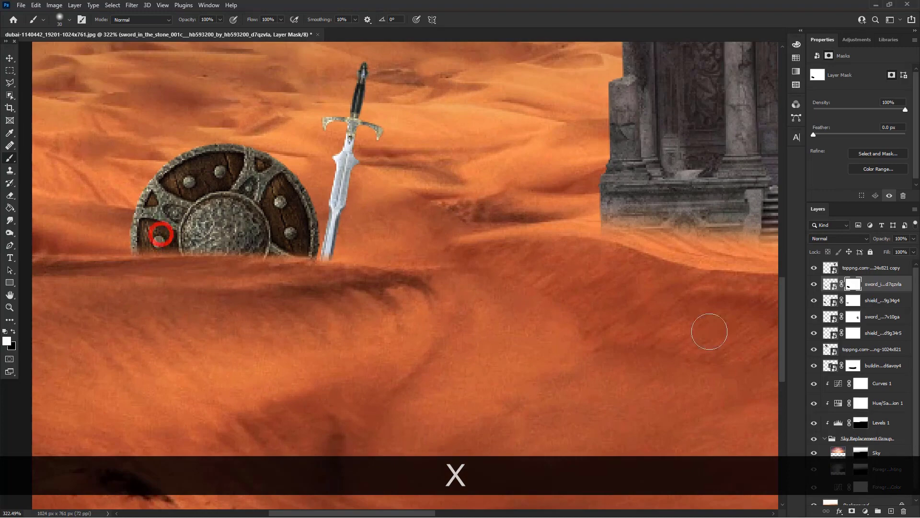
click(867, 301)
scroll(232, 243, up, 2)
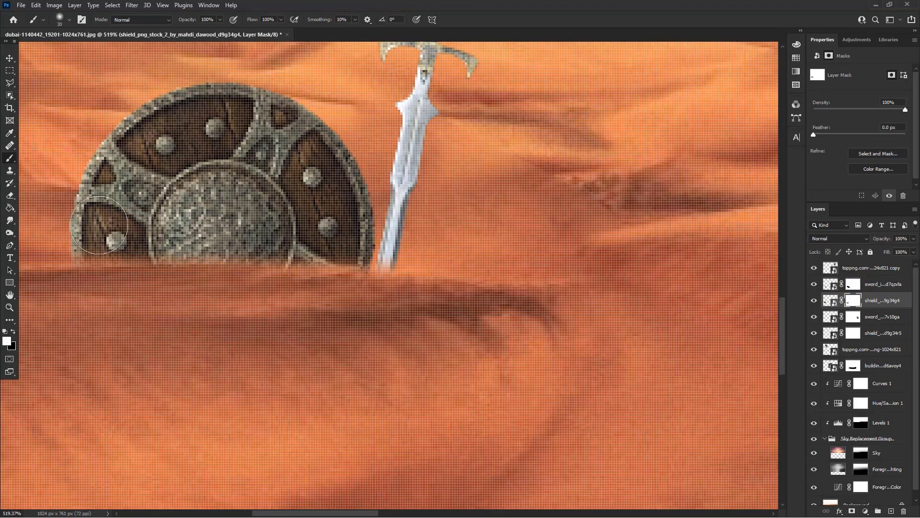
click(312, 201)
scroll(283, 243, down, 5)
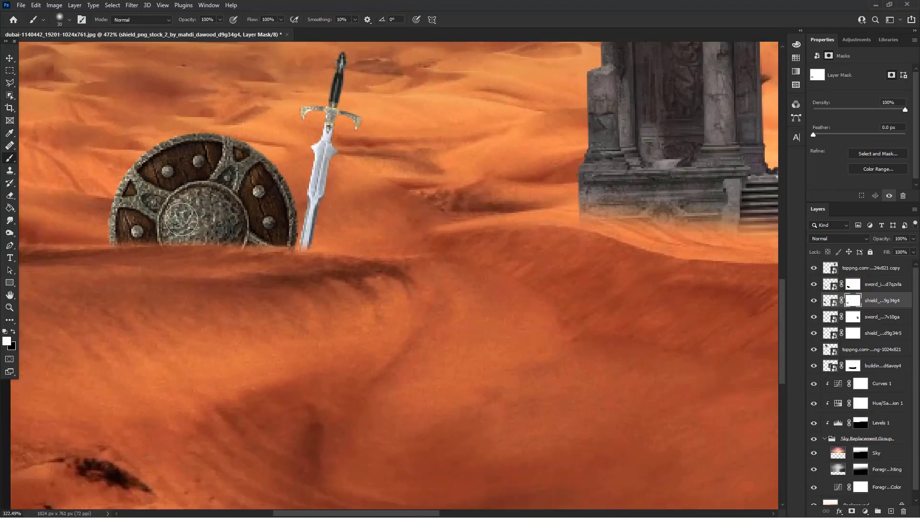
- Scale the golden shield at the temple's right up to about 127%
click(10, 58)
scroll(479, 226, down, 2)
key(space)
drag(493, 232, 447, 296)
scroll(617, 321, up, 2)
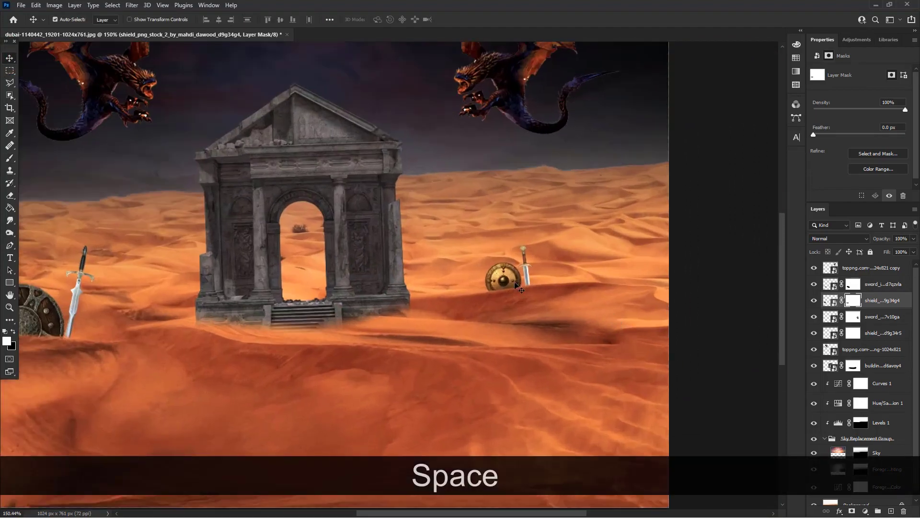
scroll(506, 280, up, 10)
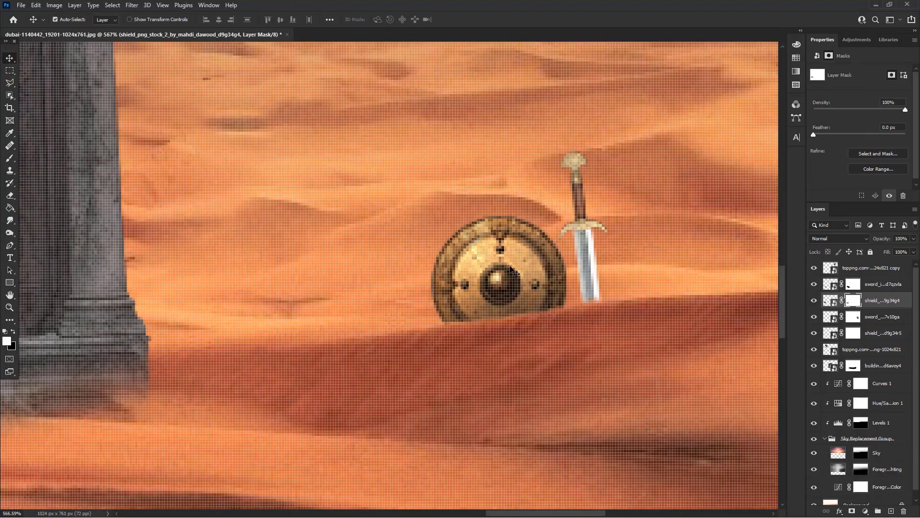
scroll(515, 273, up, 7)
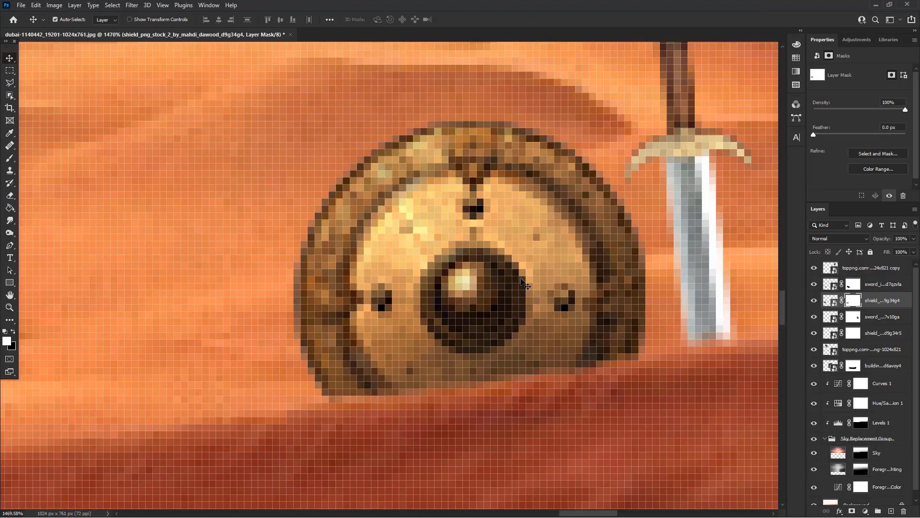
key(ctrl+t)
scroll(485, 154, down, 6)
click(495, 188)
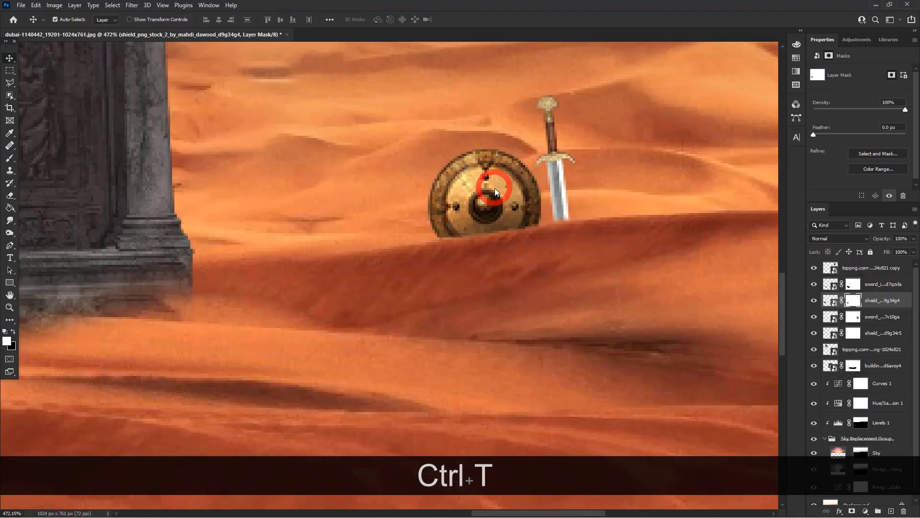
scroll(495, 188, down, 3)
key(ctrl+t)
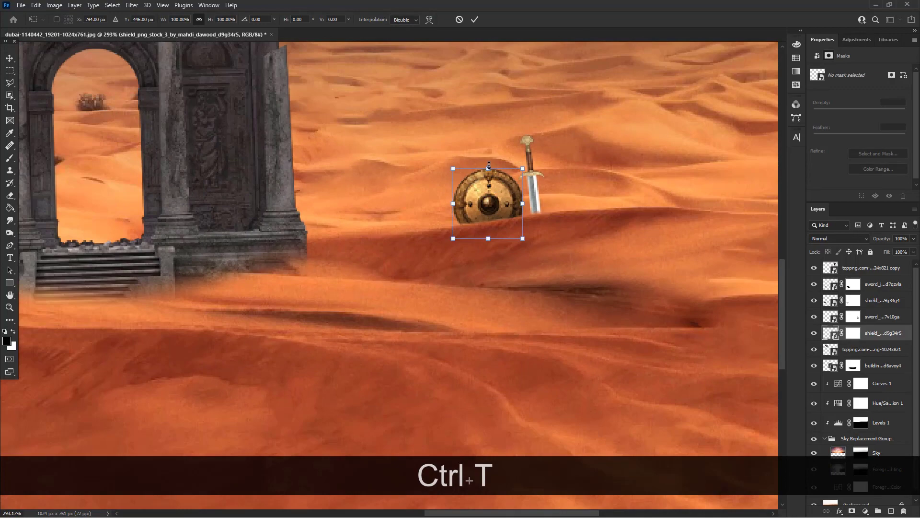
drag(489, 164, 489, 150)
- Rotate the golden shield about -3.7° and shift it slightly left so it sits along the dune edge
scroll(489, 192, up, 4)
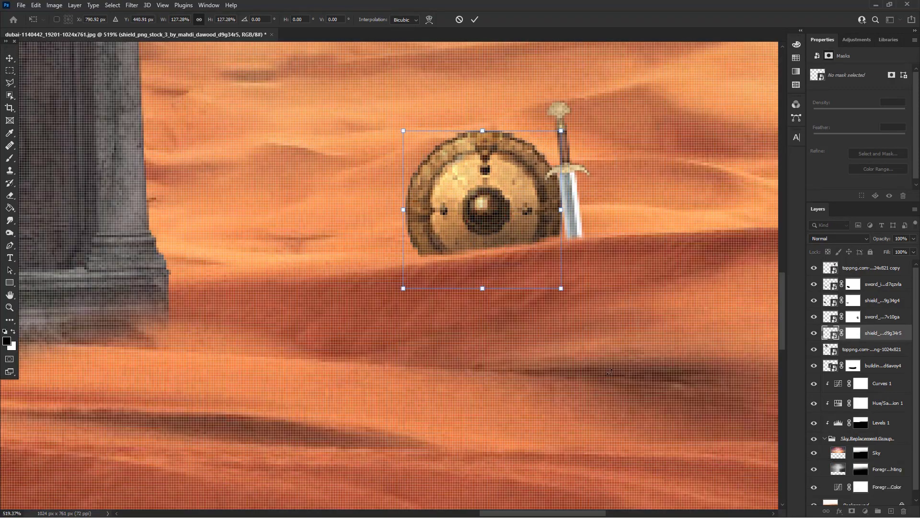
mouse_move(610, 371)
mouse_down()
mouse_move(641, 366)
mouse_move(615, 362)
mouse_up()
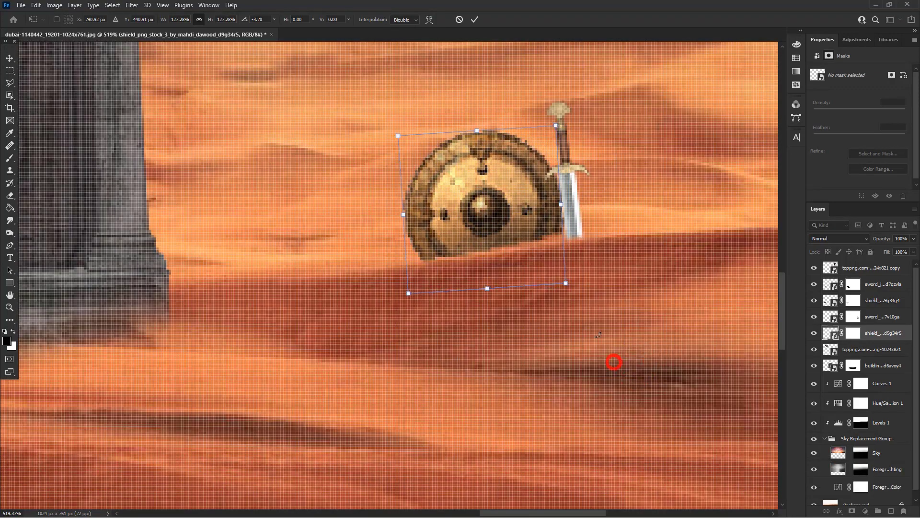
drag(525, 231, 505, 230)
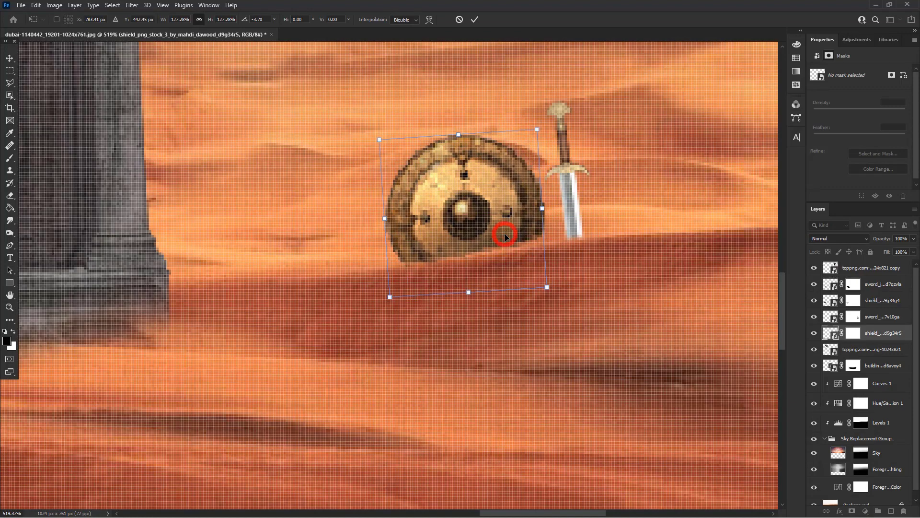
click(476, 20)
scroll(537, 147, down, 3)
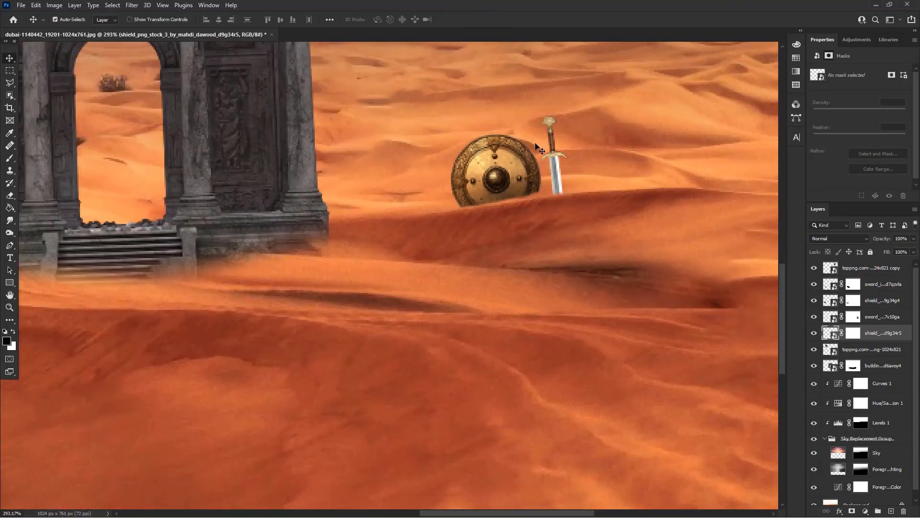
- Scale the sword beside the golden shield to about 119% and lower it until its blade meets the dune edge
click(557, 163)
key(ctrl+t)
scroll(570, 141, up, 2)
drag(587, 76, 583, 34)
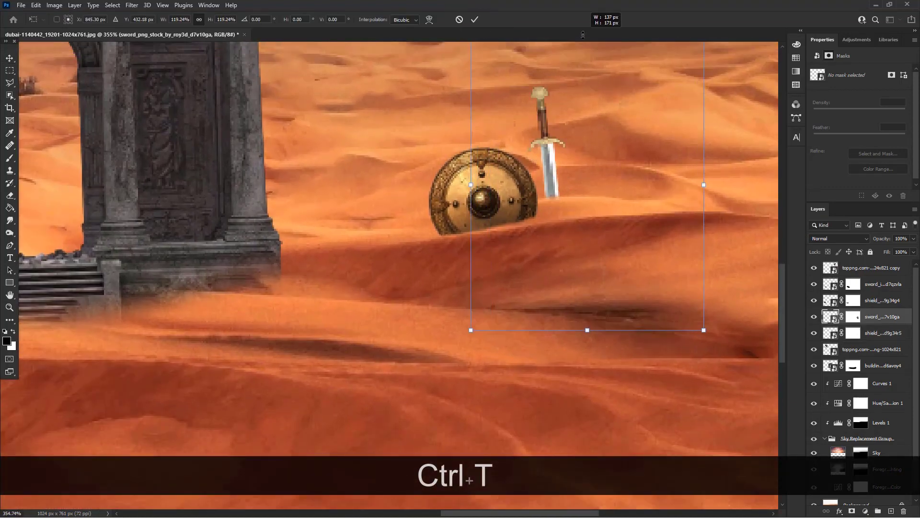
drag(575, 170, 580, 196)
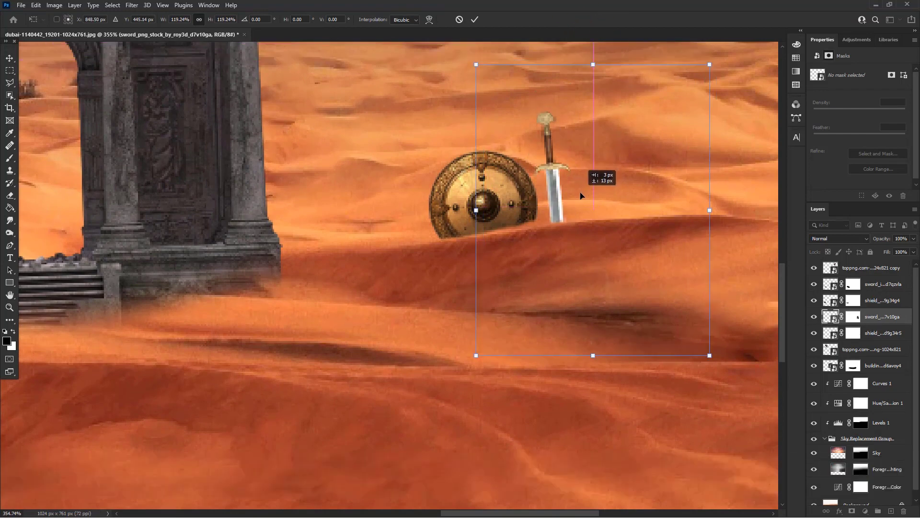
click(476, 20)
key(Up)
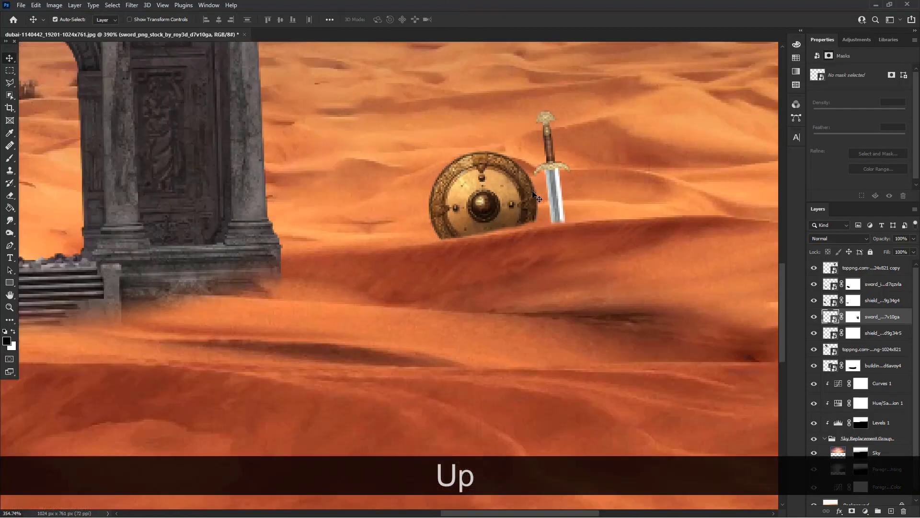
- Place the dan_caster_4a removebg image from the Stock folder into the composition
scroll(534, 194, down, 8)
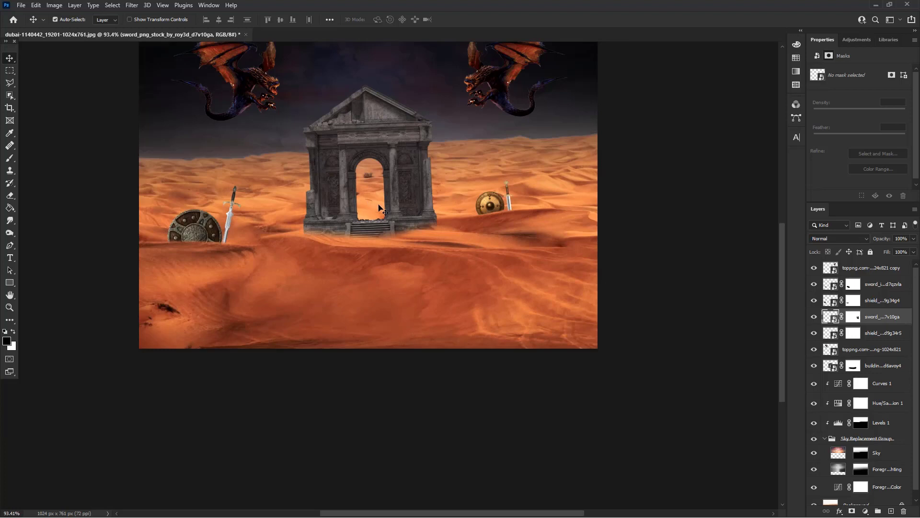
scroll(310, 221, down, 2)
key(space)
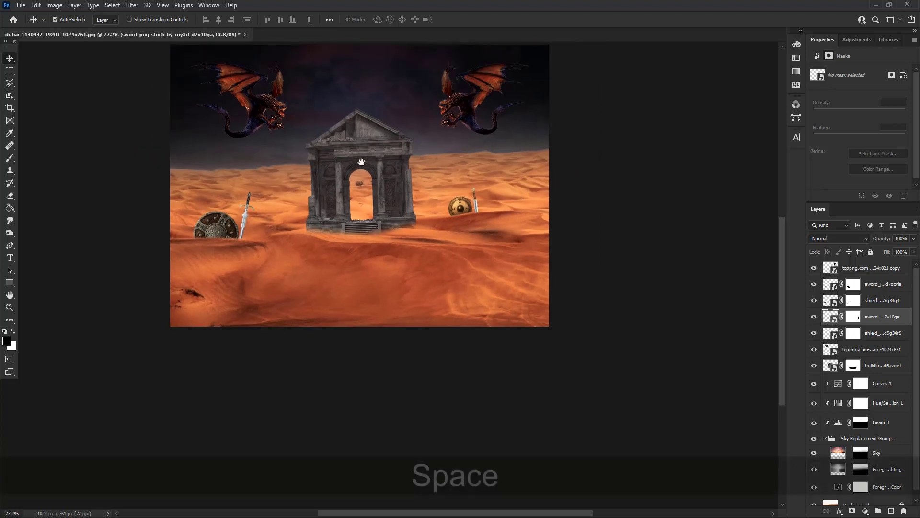
drag(362, 159, 359, 190)
scroll(358, 190, up, 1)
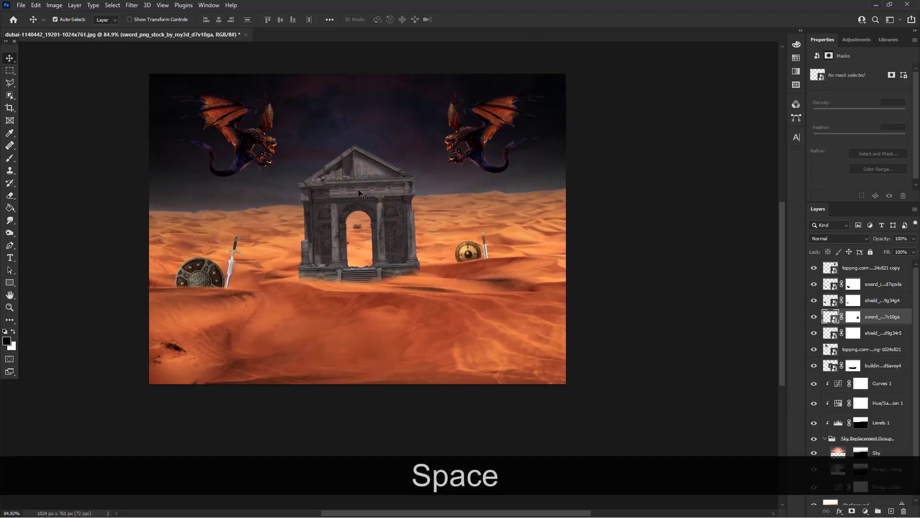
key(alt+Tab)
drag(287, 86, 424, 187)
key(alt+Tab)
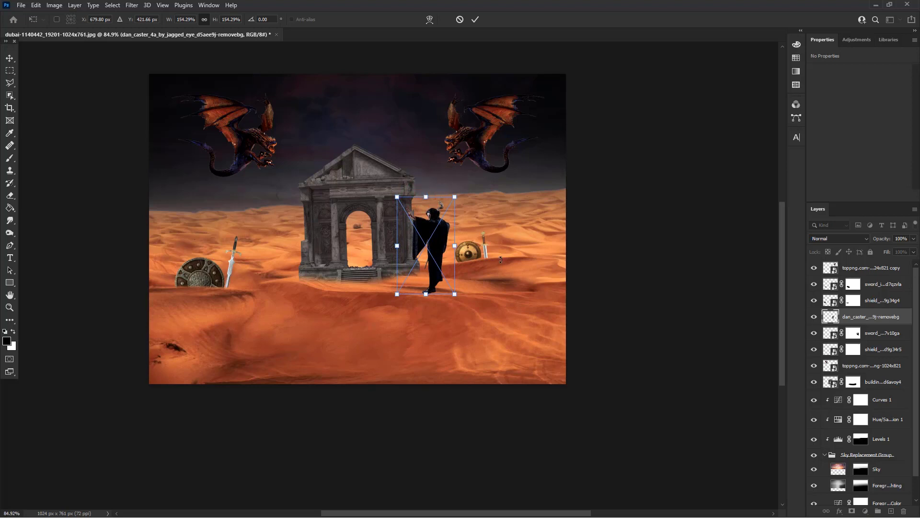
- Scale the robed figure to about 137.8% and position it on the sand between the temple and the golden shield
scroll(500, 260, up, 2)
drag(417, 244, 424, 243)
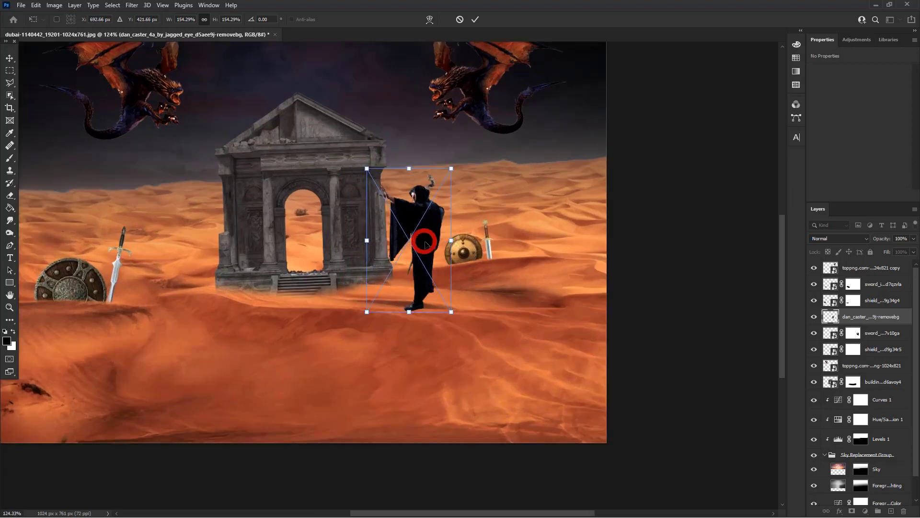
drag(457, 166, 447, 184)
scroll(427, 246, down, 1)
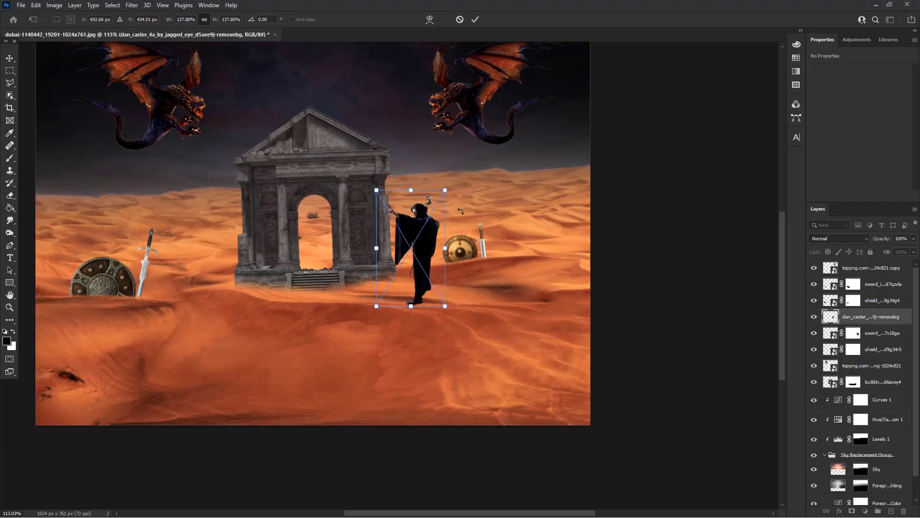
click(476, 19)
scroll(465, 149, down, 3)
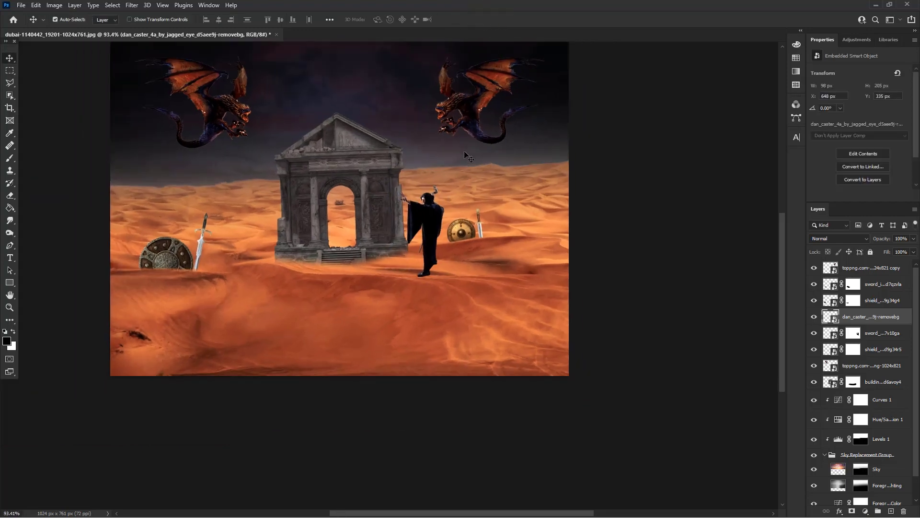
- Place the Skeleton pilae image from the Stock folder into the composition
key(alt+Tab)
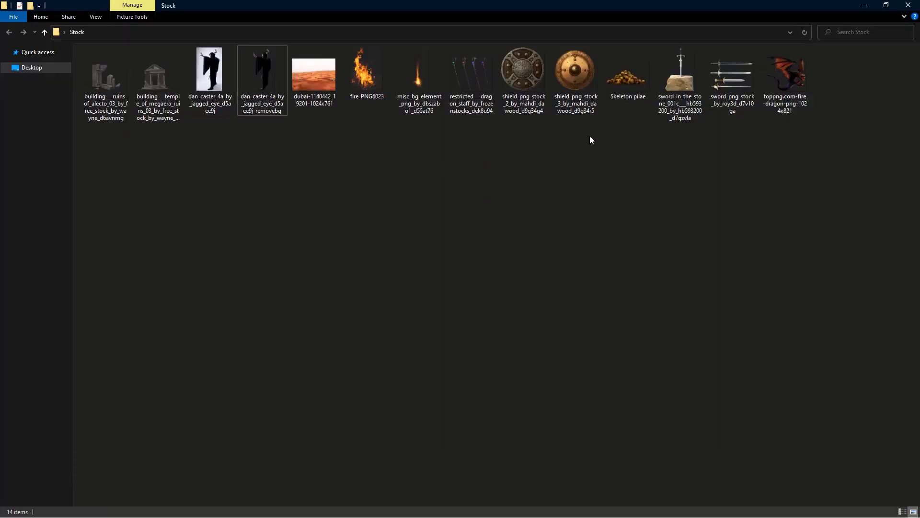
drag(626, 77, 446, 168)
key(alt+Tab)
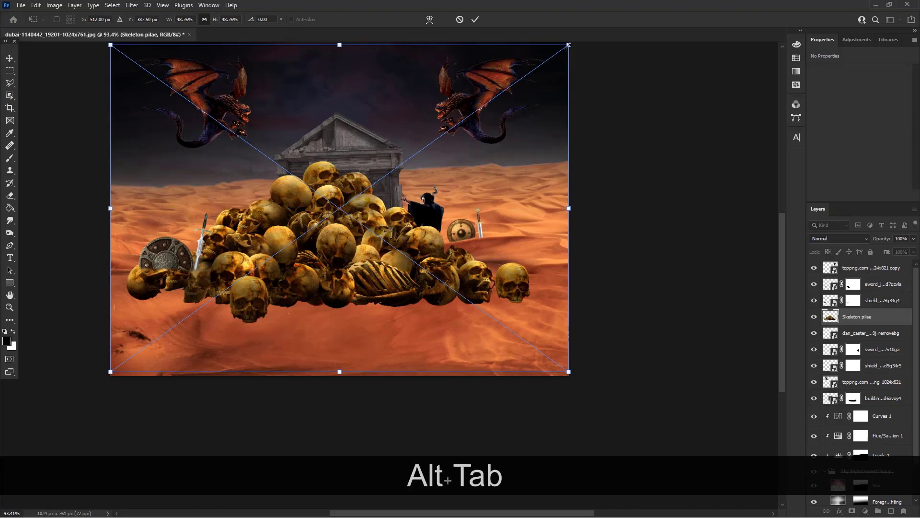
- Scale the skull pile to about 11% and position it on the sand at the temple's left corner
drag(568, 44, 249, 276)
drag(236, 325, 321, 253)
drag(353, 186, 317, 212)
drag(276, 247, 294, 245)
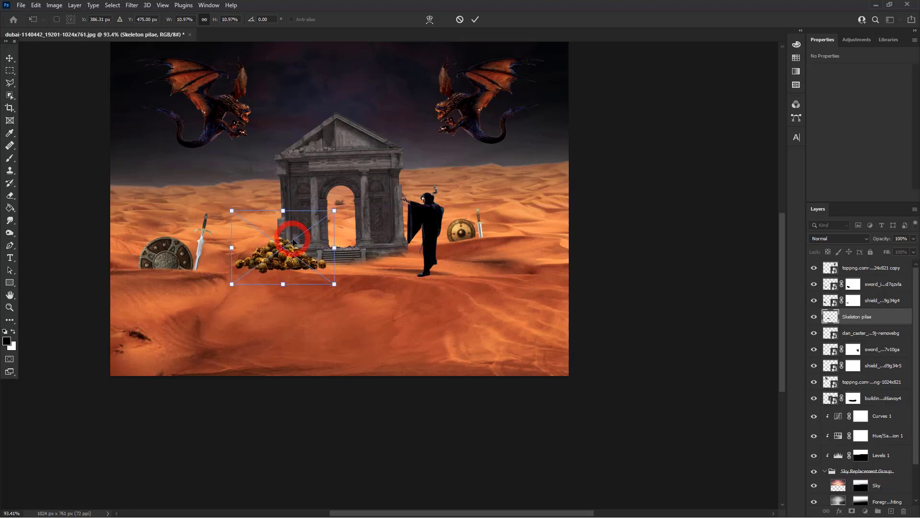
click(474, 20)
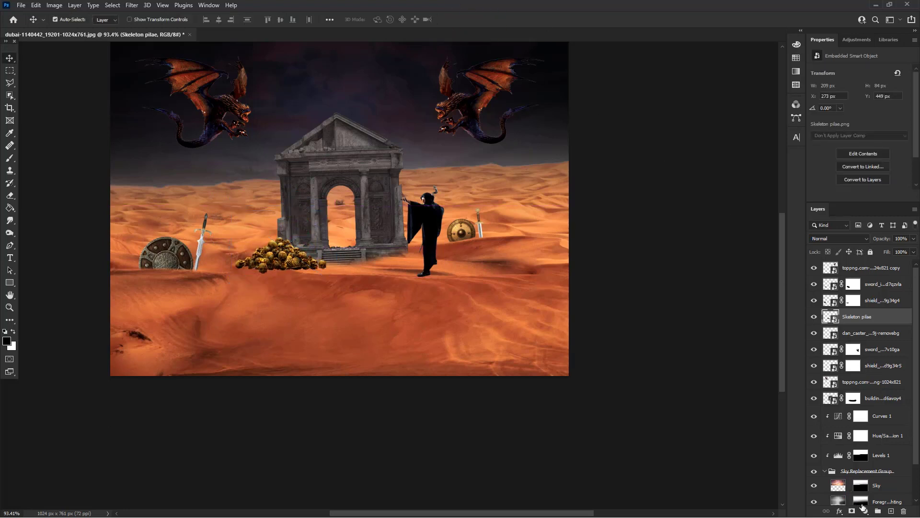
- Add a Hue/Saturation adjustment clipped to the Skeleton pilae layer and set its saturation to -80
click(865, 510)
click(858, 410)
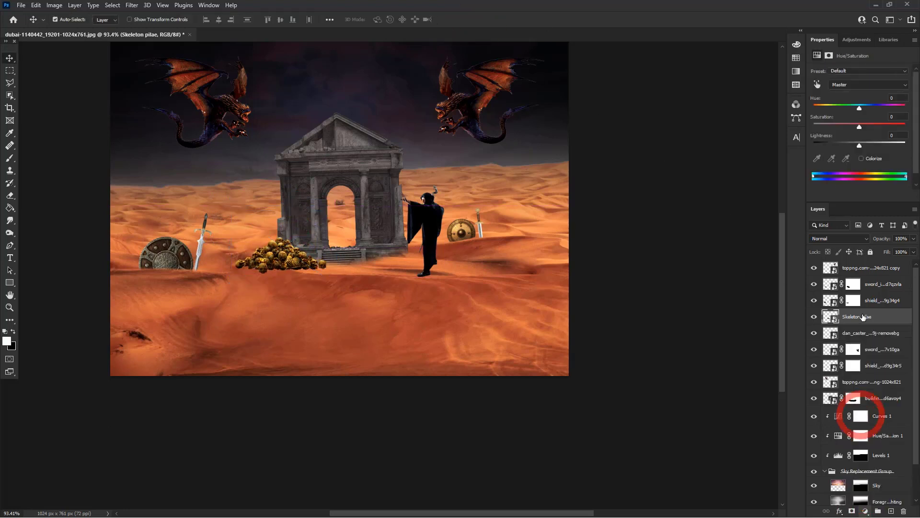
click(848, 196)
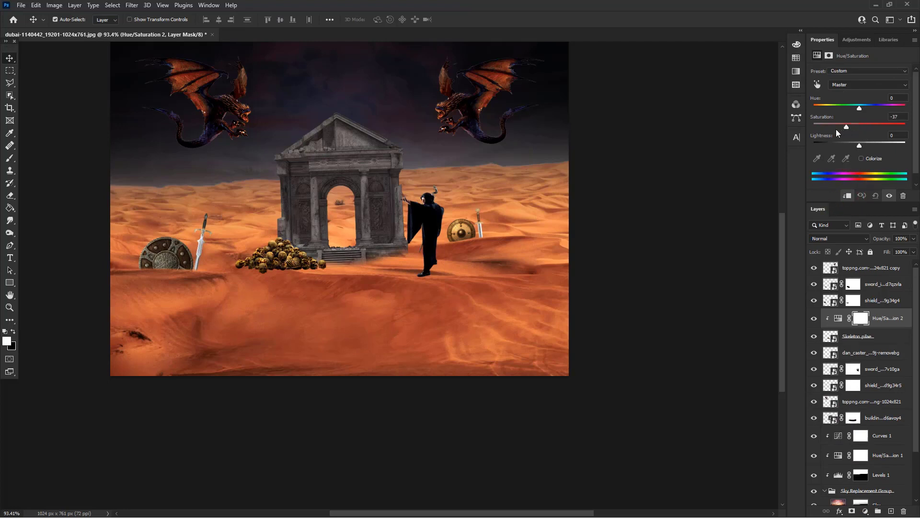
drag(838, 133, 812, 127)
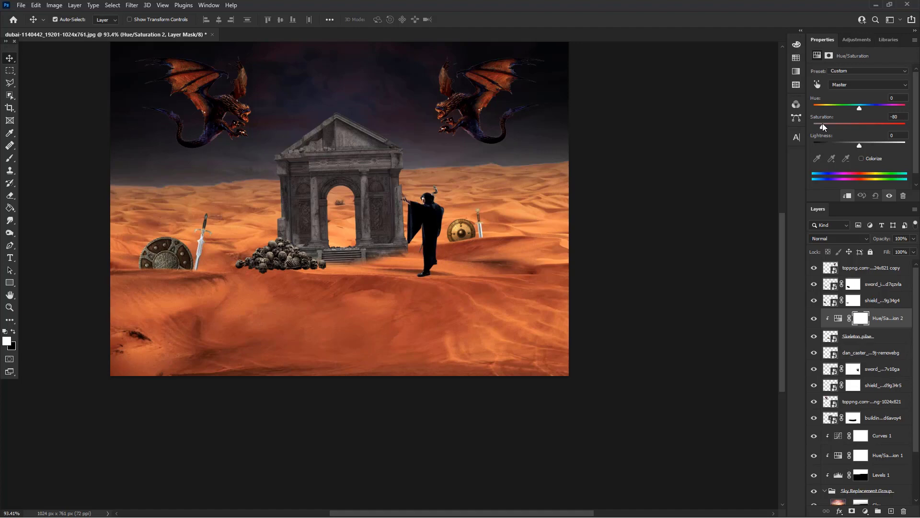
click(699, 243)
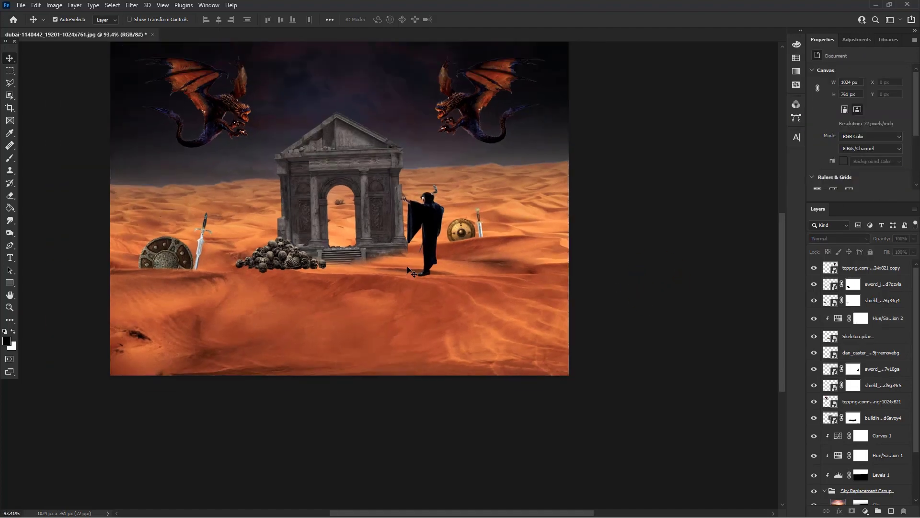
scroll(437, 176, down, 2)
drag(424, 148, 445, 208)
scroll(468, 228, up, 1)
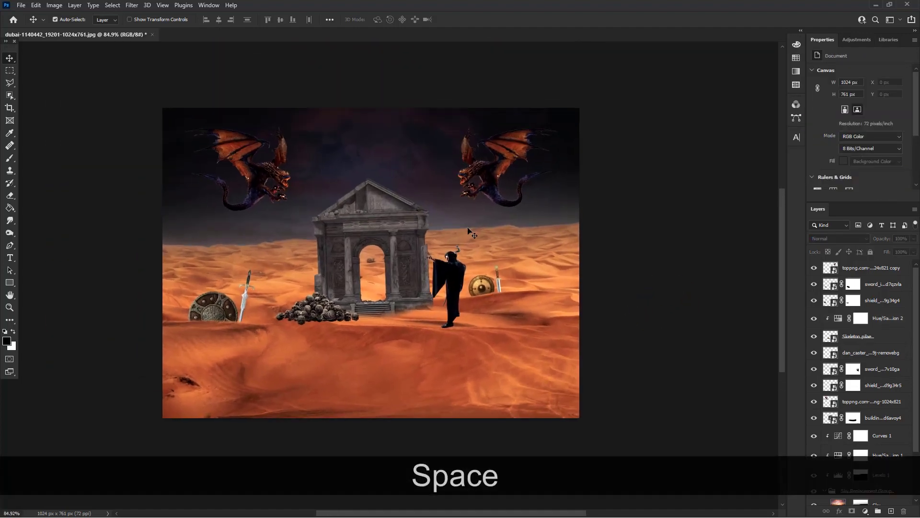
key(alt+Tab)
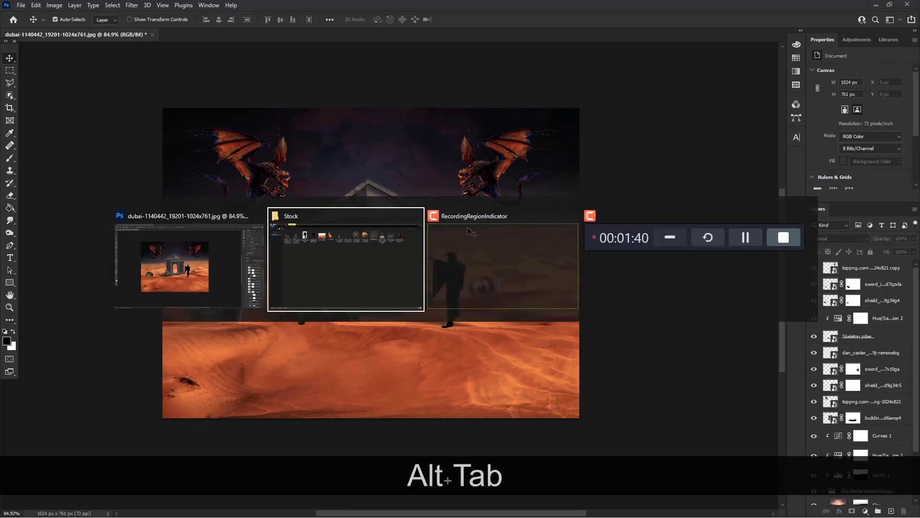
key(alt+Tab)
key(Tab)
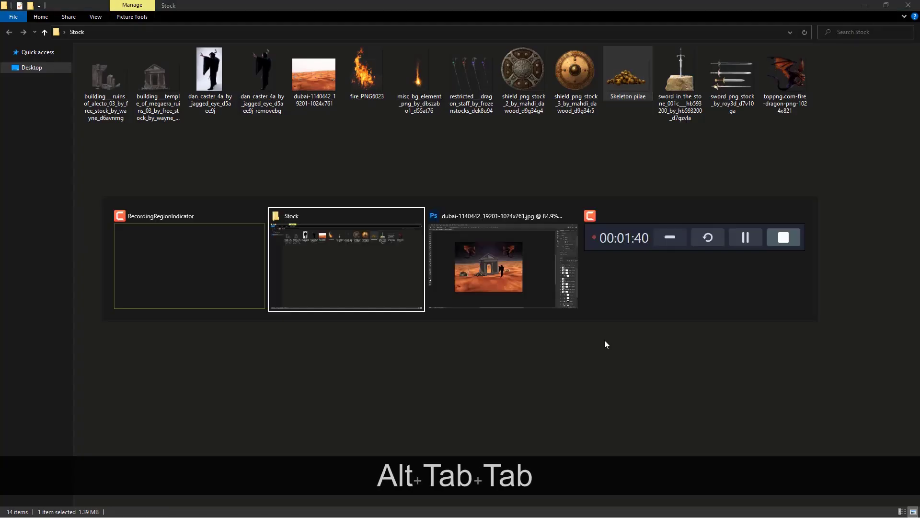
key(Tab)
key(Tab)
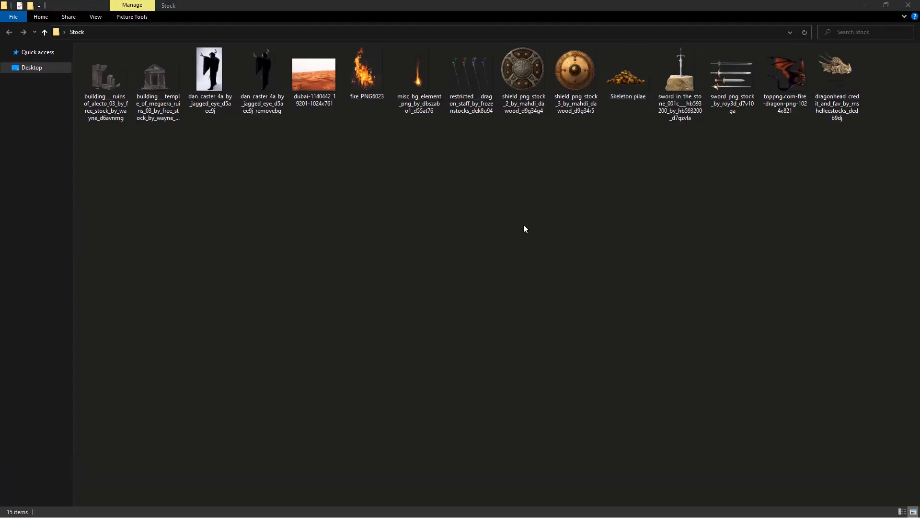
key(alt+Tab)
key(Tab)
key(Tab)
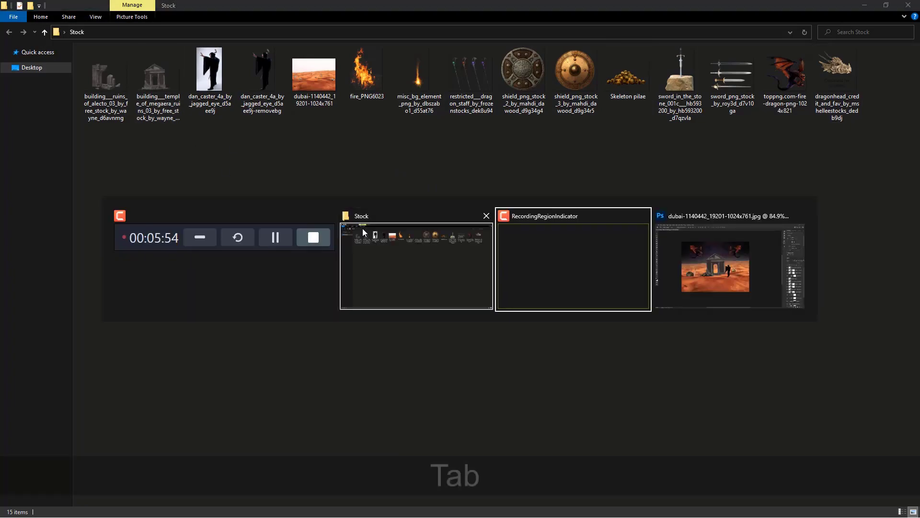
key(alt+Tab)
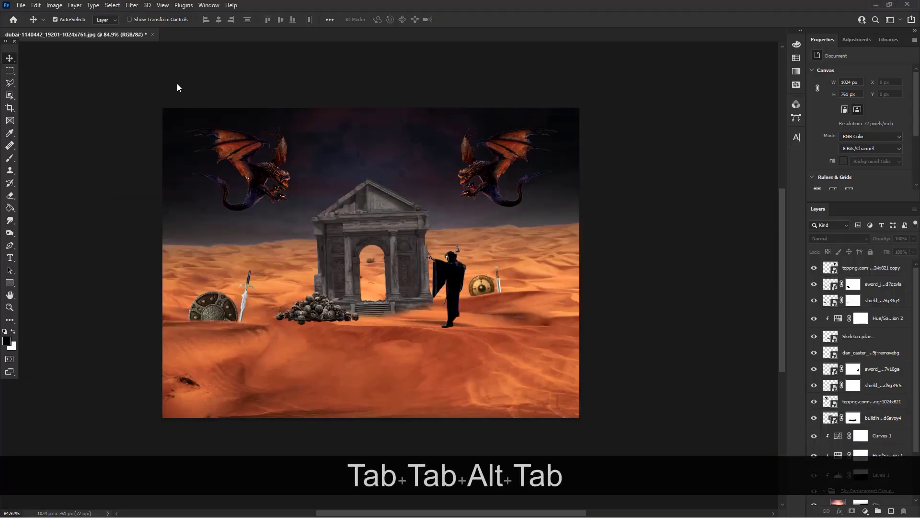
key(Tab)
key(alt+Tab)
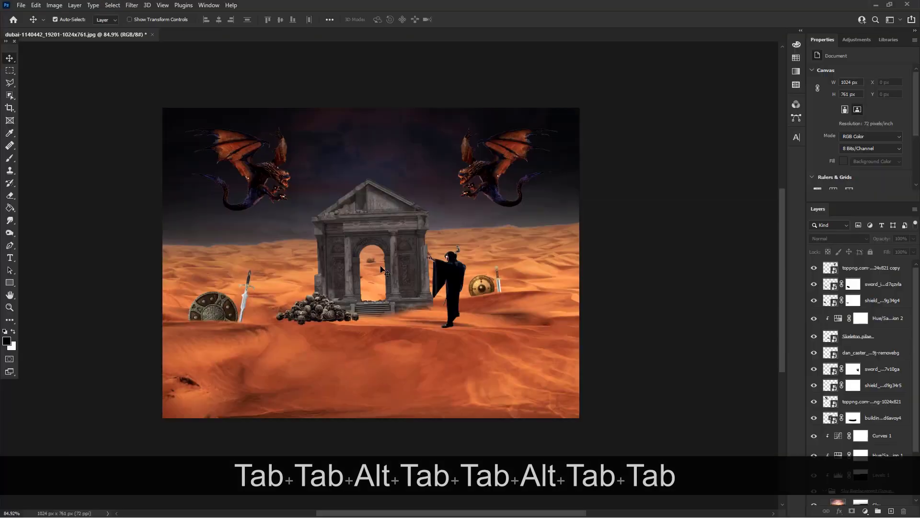
- Place the dragonhead image from the Stock folder, scaled to about 21.8%, on the sand just above the large round shield beside the sword
key(alt+Tab)
drag(837, 77, 259, 309)
key(alt+Tab)
drag(396, 369, 287, 290)
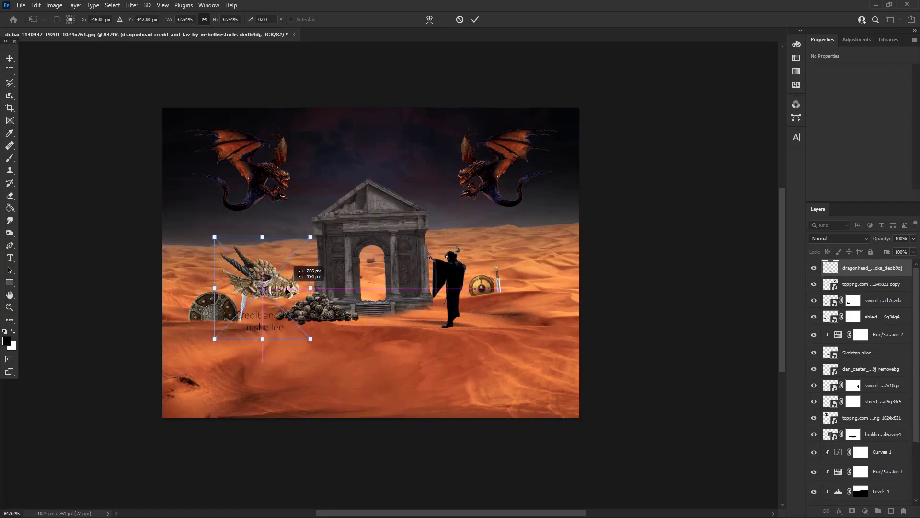
drag(310, 237, 279, 270)
drag(255, 312, 221, 288)
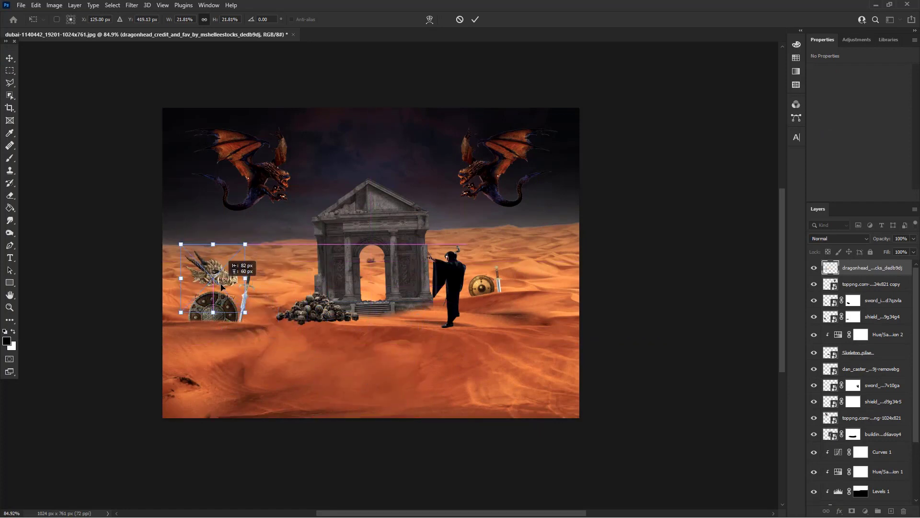
click(475, 20)
- Add a layer mask to the dragonhead layer and paint out the credit text and the lower edge of the skull
click(852, 511)
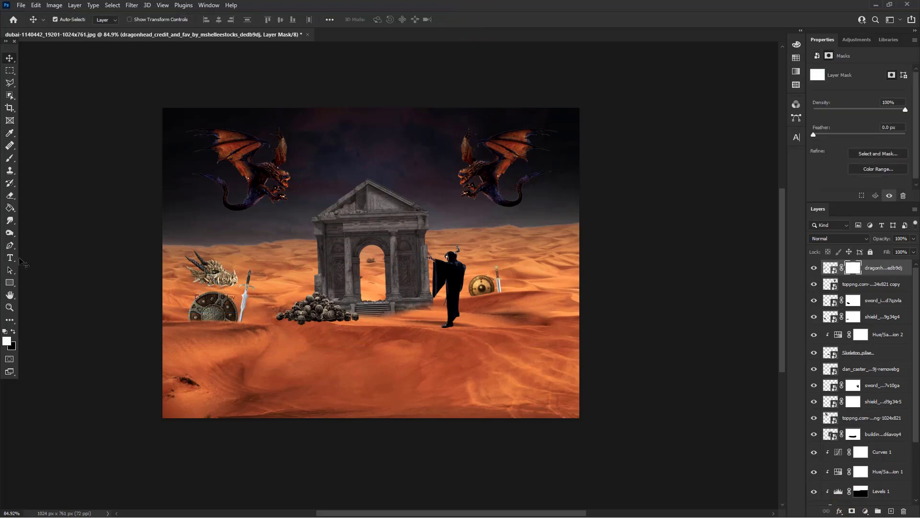
click(10, 158)
scroll(177, 297, up, 5)
key(x)
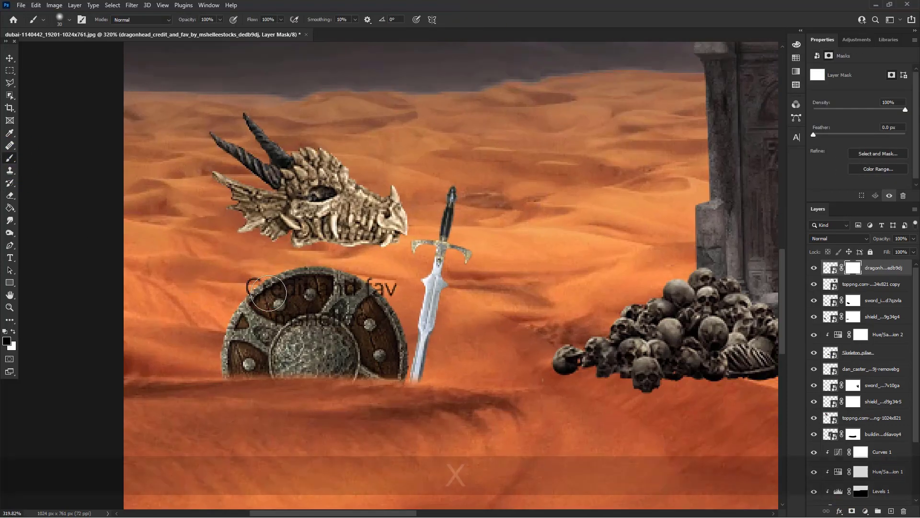
drag(247, 287, 406, 299)
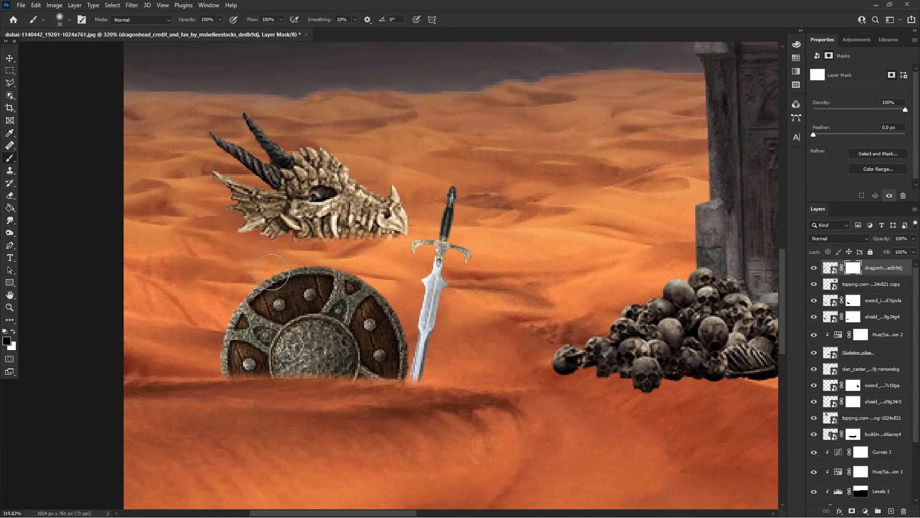
scroll(225, 270, down, 6)
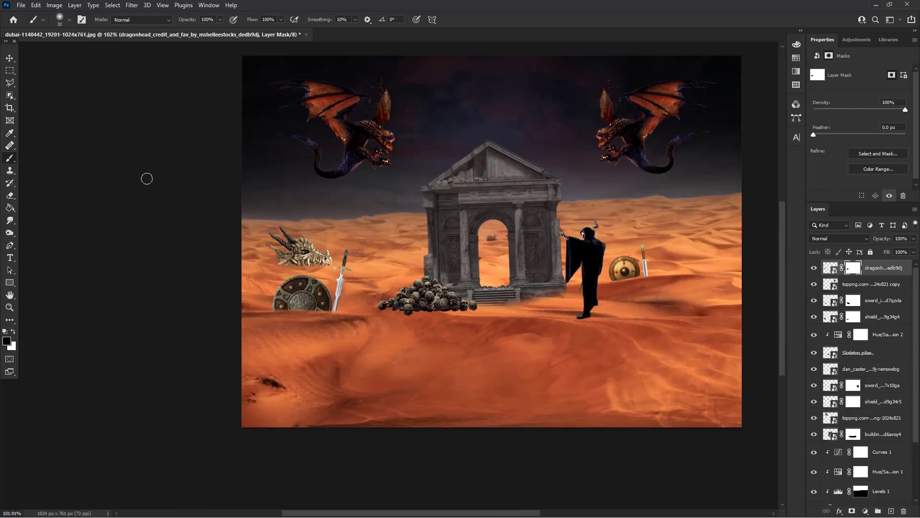
- Duplicate the dragon skull, flip the copy horizontally and position it on the sand beyond the golden shield and its sword
click(10, 59)
scroll(422, 275, down, 2)
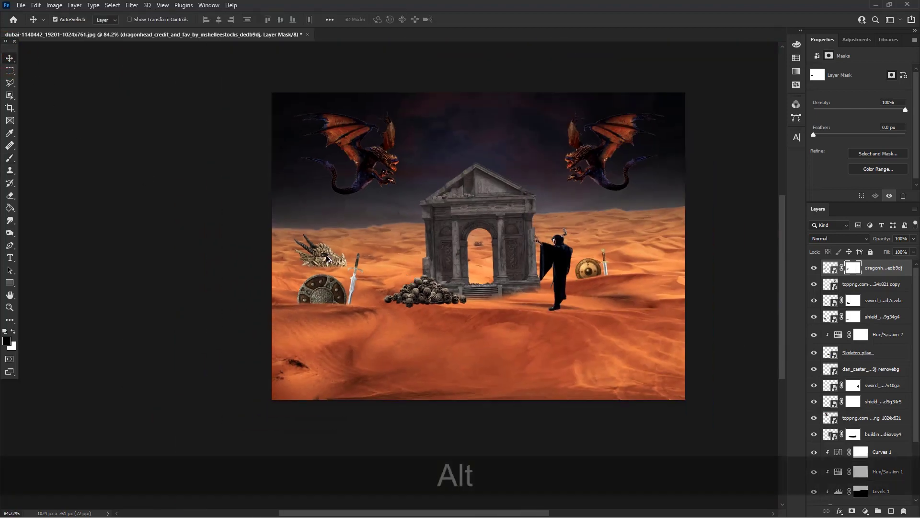
drag(326, 256, 634, 248)
key(ctrl+alt+t)
right_click(638, 247)
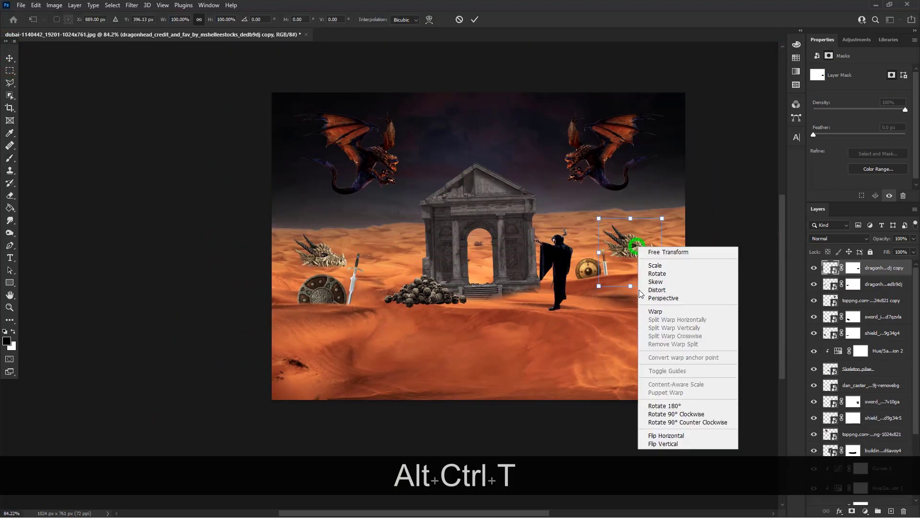
click(666, 436)
scroll(629, 283, up, 2)
drag(642, 241, 673, 265)
scroll(652, 192, down, 3)
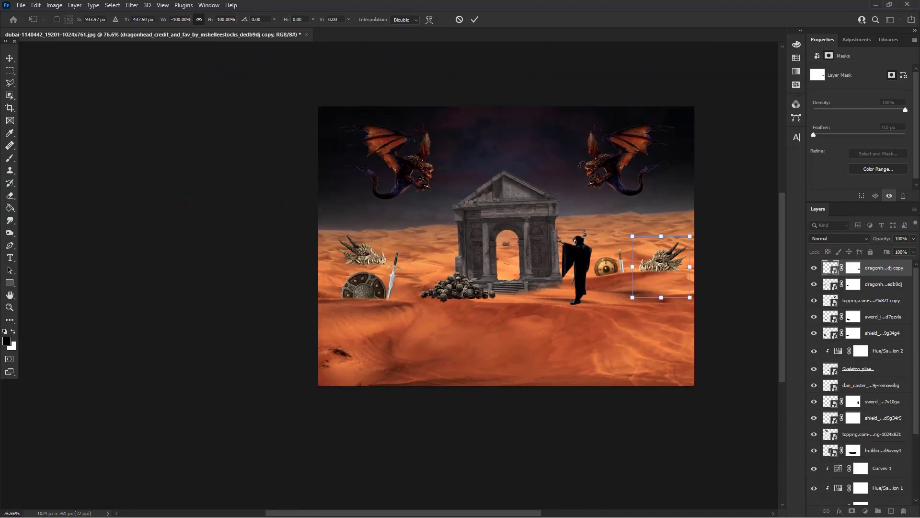
click(476, 20)
- Place the dragon staff image from the Stock folder into the composition
scroll(576, 240, up, 5)
key(space)
drag(578, 251, 506, 255)
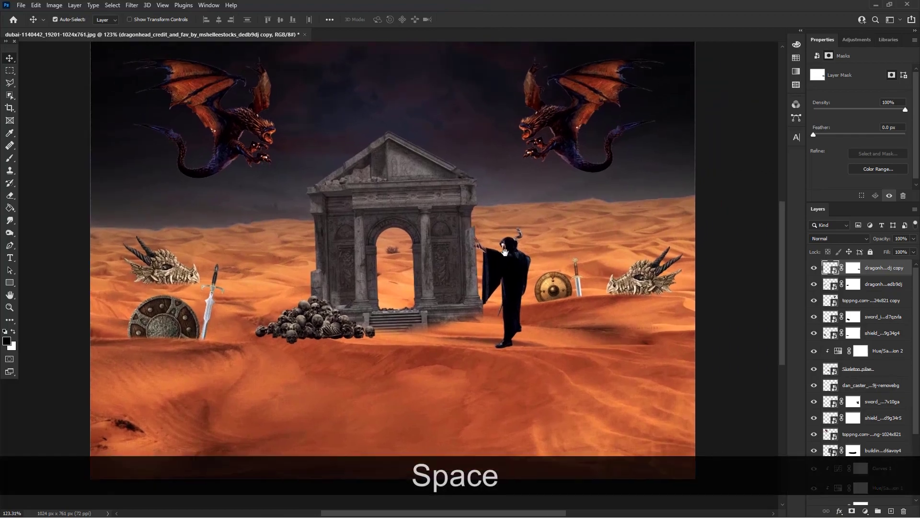
scroll(506, 255, down, 1)
key(alt+Tab)
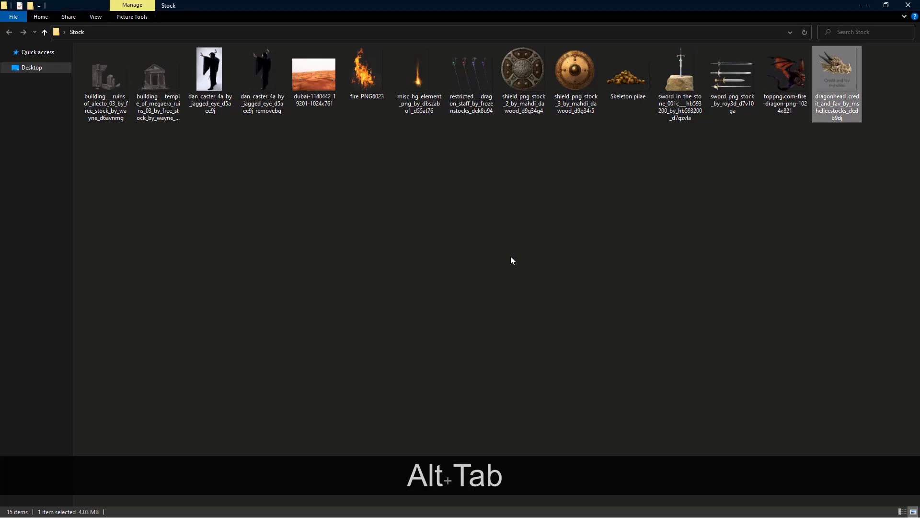
drag(472, 72, 519, 285)
key(alt+Tab)
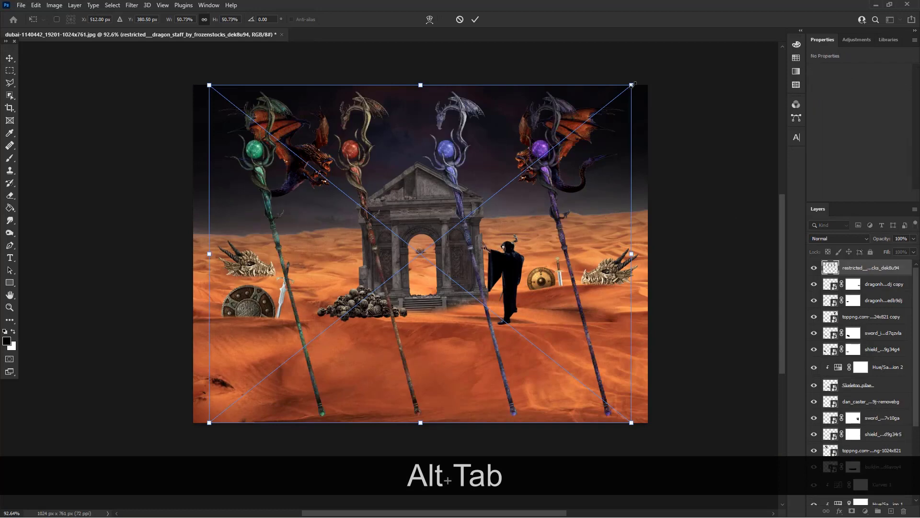
- Scale the dragon staffs to about 13.35%, rotate them to 34.40° and position them so the red-orb staff crosses the robed figure's back
drag(632, 85, 434, 243)
drag(524, 211, 554, 376)
drag(338, 341, 541, 285)
scroll(560, 267, up, 4)
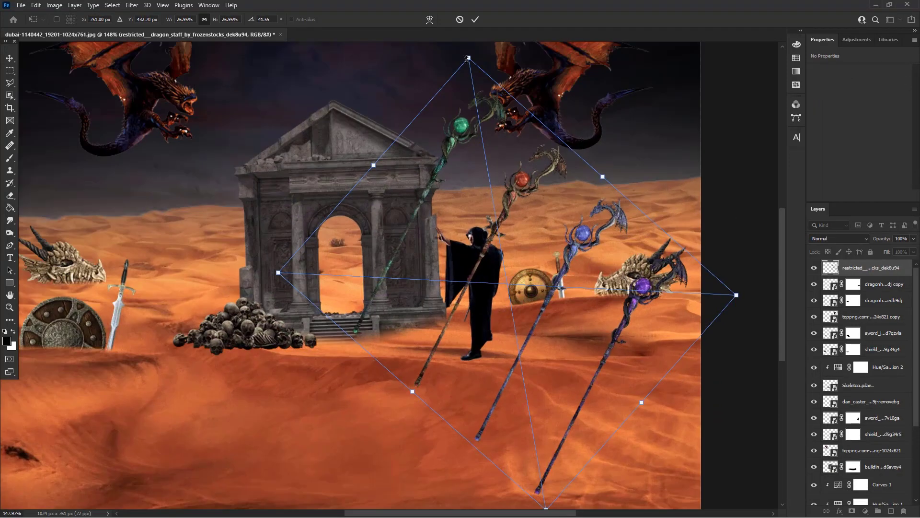
drag(467, 59, 497, 224)
drag(575, 324, 544, 224)
scroll(523, 311, up, 3)
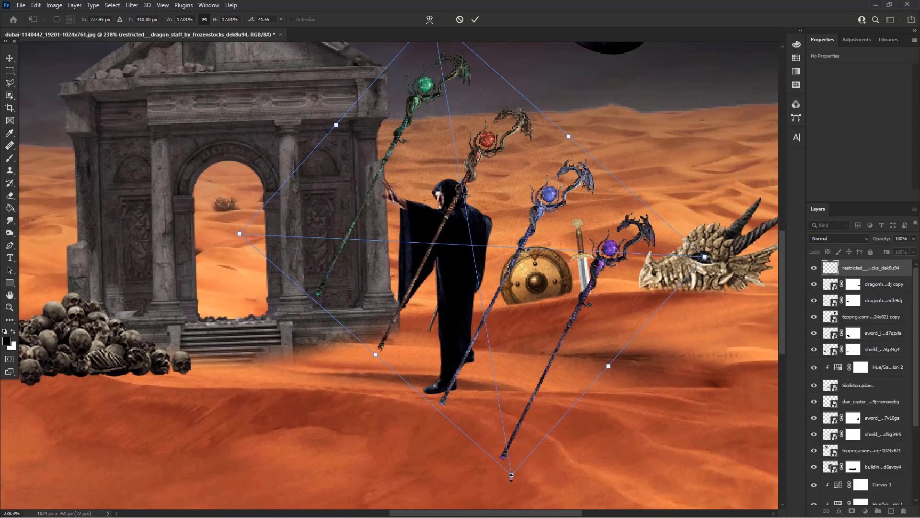
drag(512, 476, 459, 383)
drag(516, 411, 552, 410)
drag(482, 265, 505, 315)
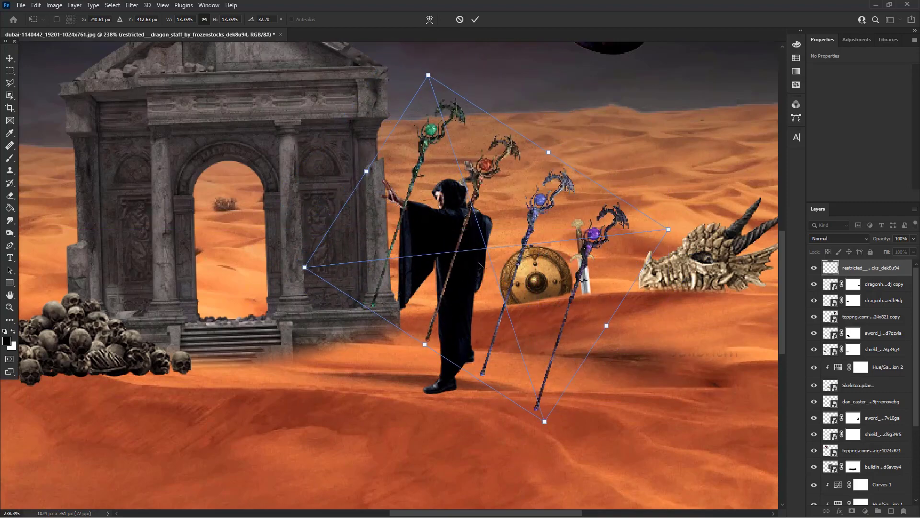
drag(692, 212, 693, 219)
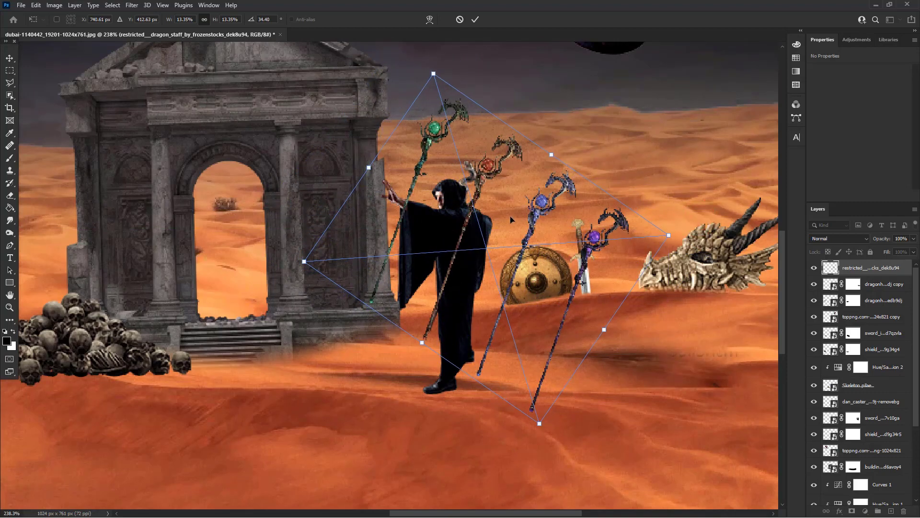
drag(510, 222, 514, 219)
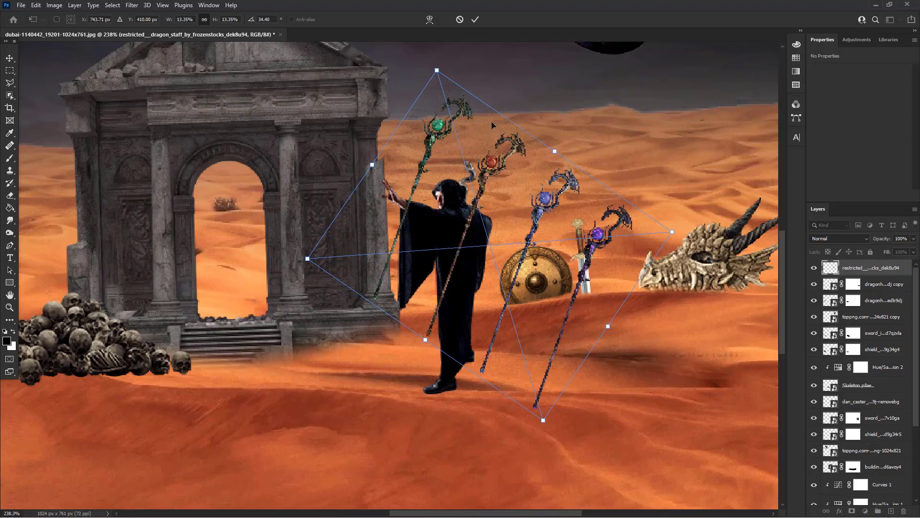
click(475, 19)
- Add a layer mask to the dragon staff layer and paint away the green, purple and blue staffs, keeping the red-orb one
scroll(498, 274, down, 1)
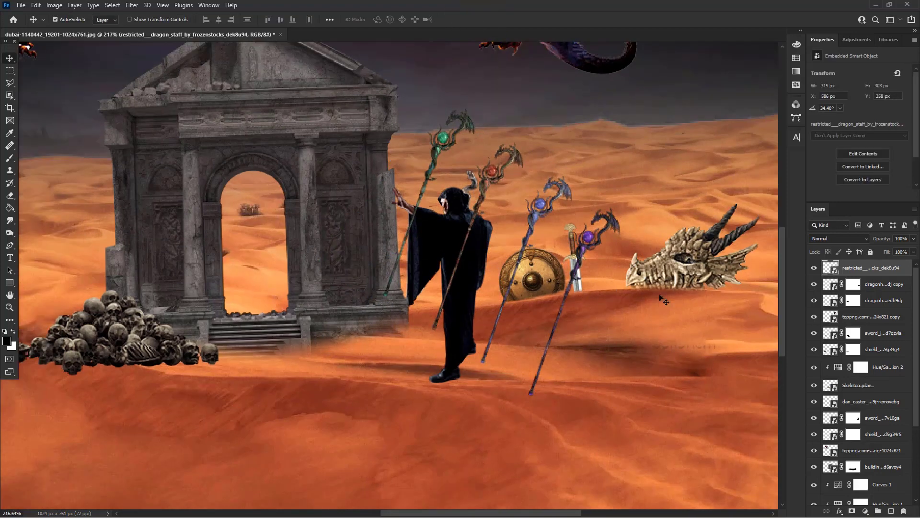
click(852, 511)
key(b)
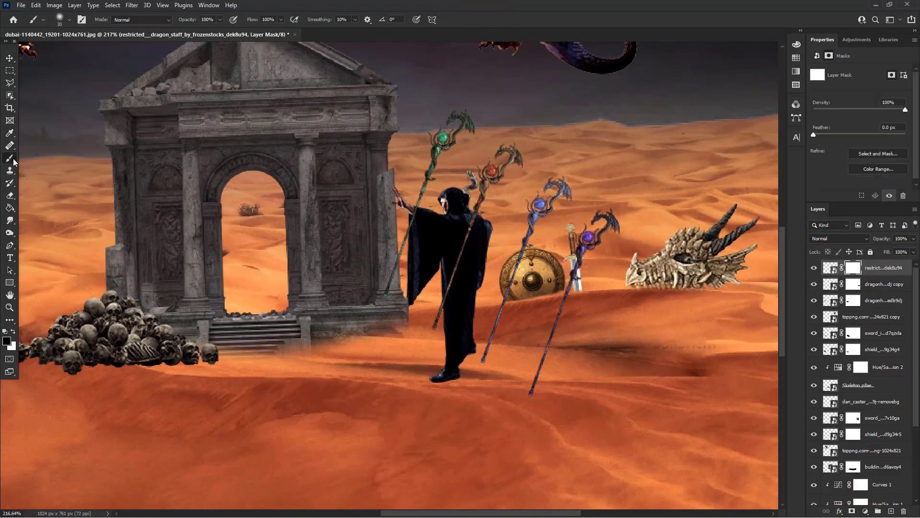
scroll(455, 144, up, 2)
mouse_move(422, 181)
mouse_down()
mouse_move(417, 163)
mouse_move(363, 338)
mouse_up()
mouse_move(653, 212)
mouse_down()
mouse_move(649, 231)
mouse_move(676, 233)
mouse_move(646, 321)
mouse_move(539, 487)
mouse_up()
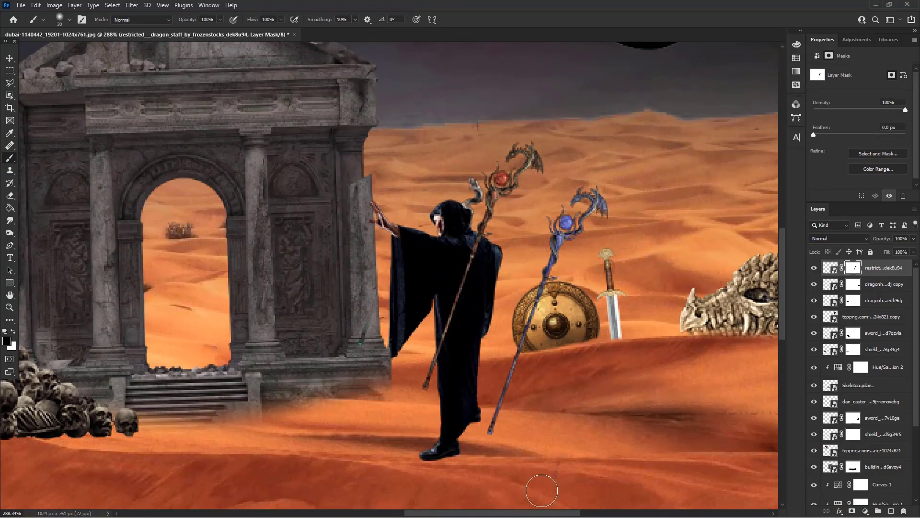
mouse_move(595, 190)
mouse_down()
mouse_move(582, 206)
mouse_move(596, 200)
mouse_up()
drag(547, 271, 481, 455)
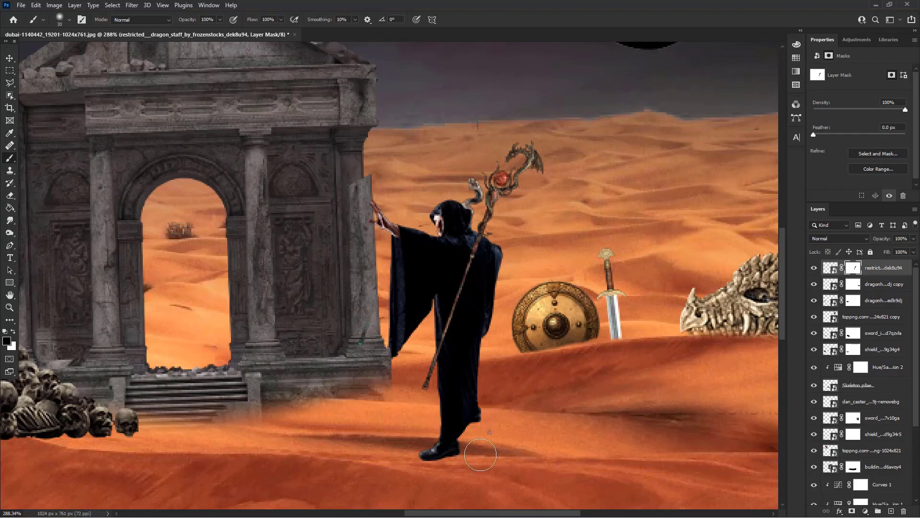
drag(593, 350, 605, 353)
- Mask out the red-orb staff's shaft with a smaller brush where it overlaps the robed figure, so the staff sits behind the shoulder
scroll(503, 194, up, 1)
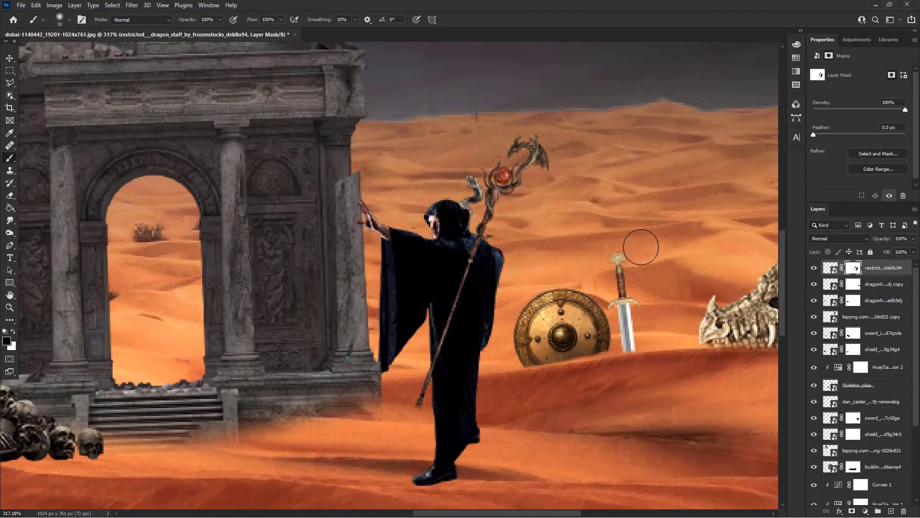
scroll(473, 274, up, 2)
key([)
key([)
scroll(461, 239, up, 4)
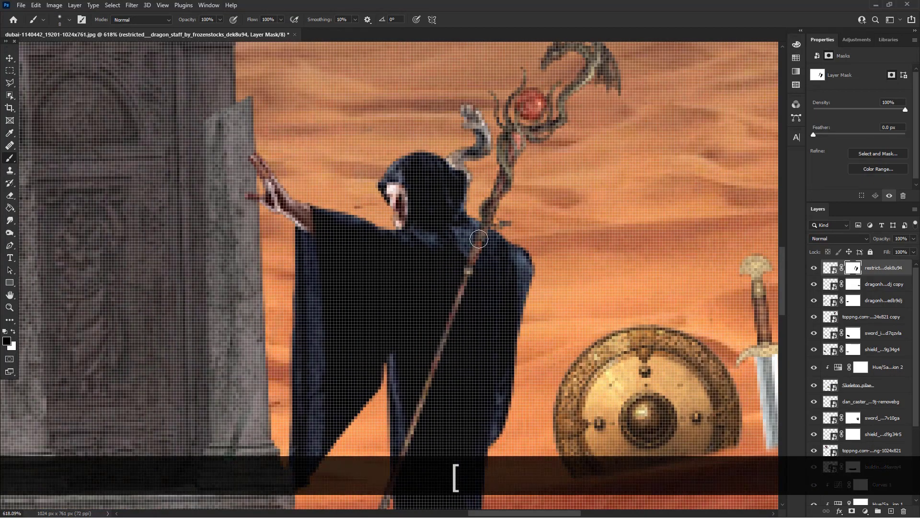
key([)
key([)
key([)
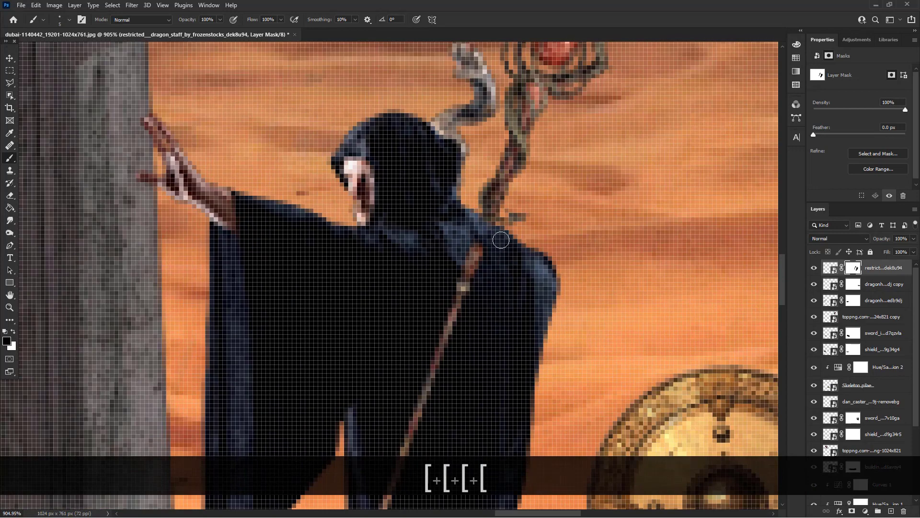
mouse_move(501, 240)
mouse_down()
mouse_move(482, 261)
mouse_move(466, 257)
mouse_move(448, 367)
mouse_up()
scroll(448, 366, down, 3)
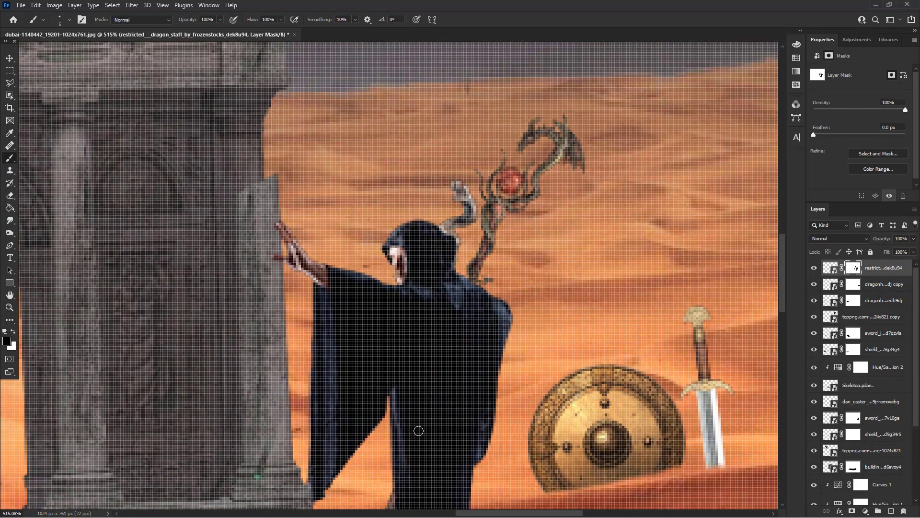
scroll(463, 371, down, 2)
scroll(522, 292, up, 2)
- Add a layer mask to the robed figure's layer and paint out the pale curled horn behind the hood
click(7, 58)
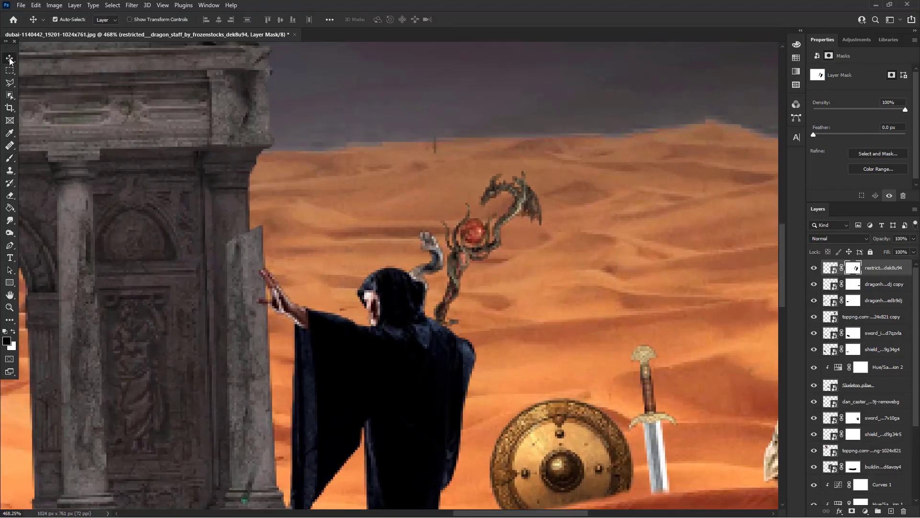
click(391, 351)
click(11, 160)
scroll(422, 230, up, 4)
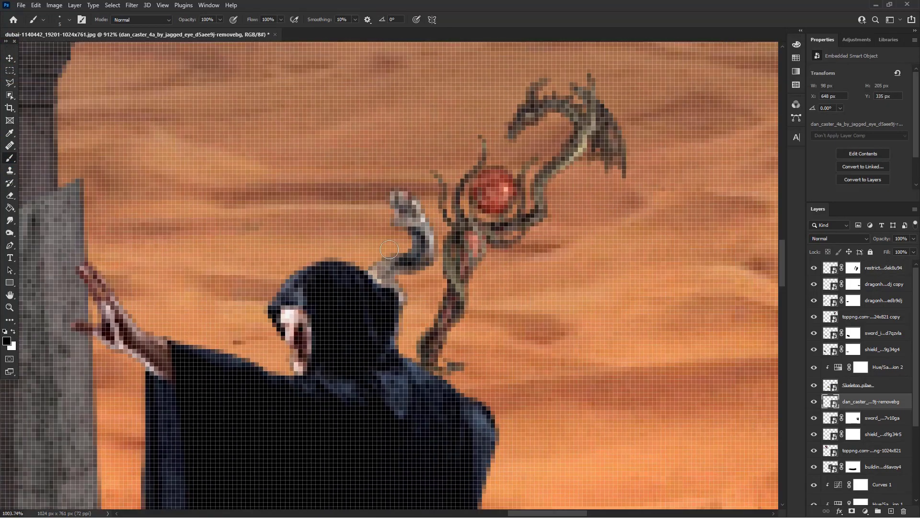
click(852, 512)
scroll(379, 278, up, 2)
mouse_move(388, 235)
mouse_down()
mouse_move(399, 272)
mouse_move(358, 254)
mouse_move(417, 300)
mouse_move(390, 281)
mouse_move(439, 340)
mouse_move(429, 362)
mouse_move(445, 239)
mouse_move(464, 264)
mouse_move(476, 257)
mouse_move(405, 209)
mouse_move(422, 169)
mouse_move(423, 228)
mouse_move(406, 239)
mouse_move(456, 267)
mouse_up()
scroll(456, 268, down, 4)
scroll(520, 318, up, 2)
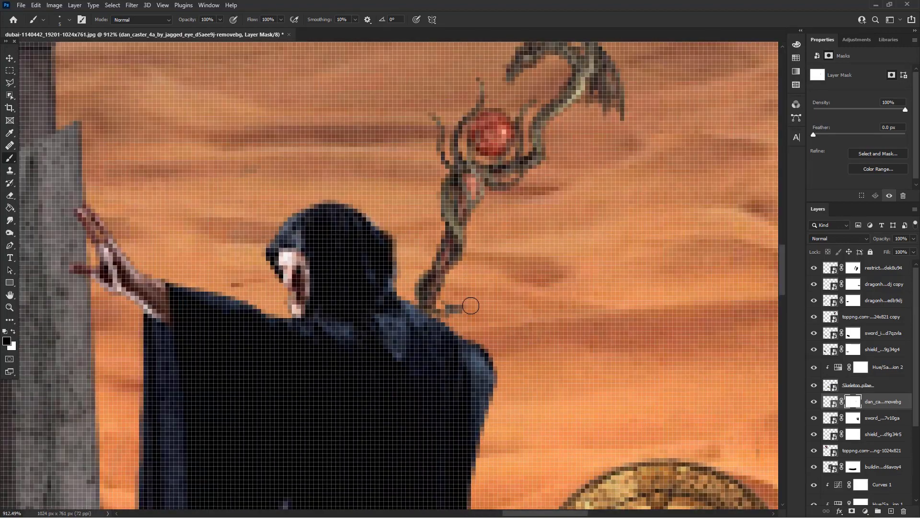
- Examine the robed figure's shoulder, robe edges and the lower end of the staff beside the robe for leftover masking flaws
scroll(489, 335, down, 5)
key(space)
drag(486, 381, 496, 311)
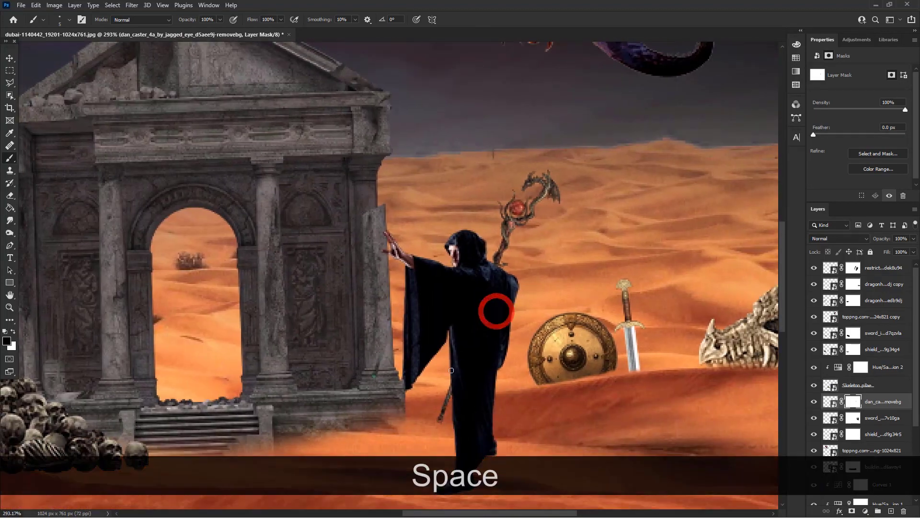
scroll(448, 379, up, 2)
scroll(446, 395, up, 2)
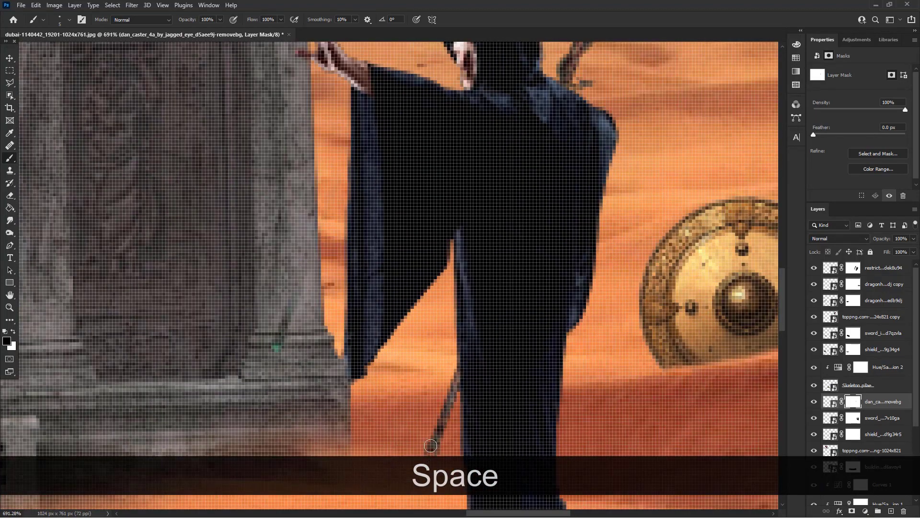
scroll(430, 446, down, 2)
scroll(454, 391, up, 3)
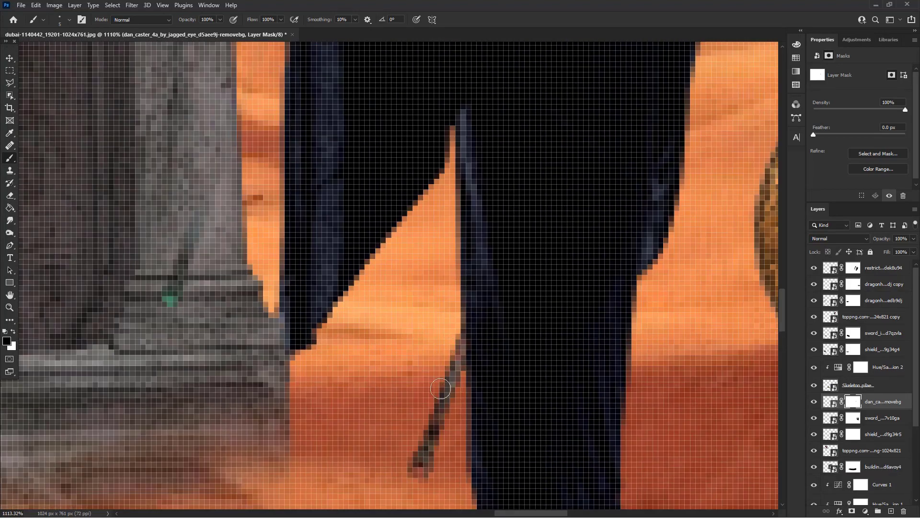
scroll(424, 451, down, 9)
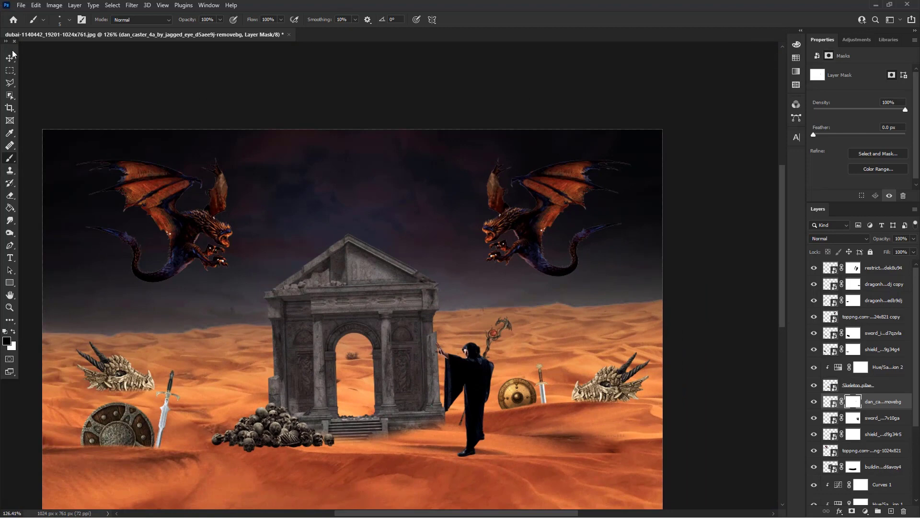
- Place the misc_bg_element fire spark at the robed figure's raised hand, rotated -101.85° and blended as Screen
click(10, 58)
drag(372, 332, 398, 249)
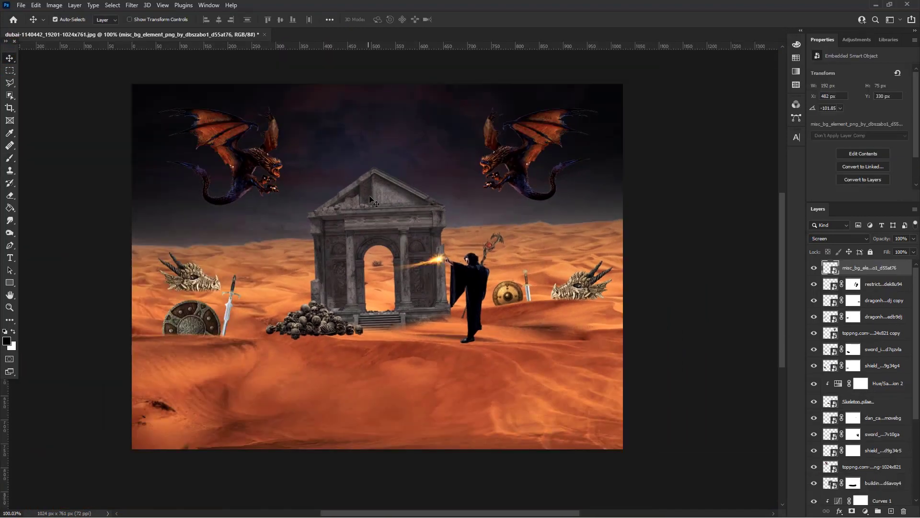
- Add a Curves adjustment clipped to the temple layer, reshape its RGB curve and raise the red channel from input 105 to output 112
click(379, 205)
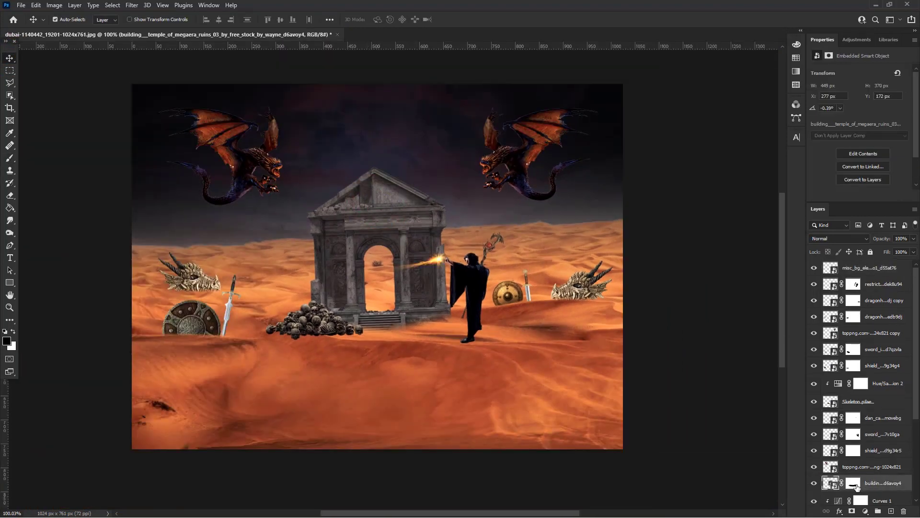
click(866, 511)
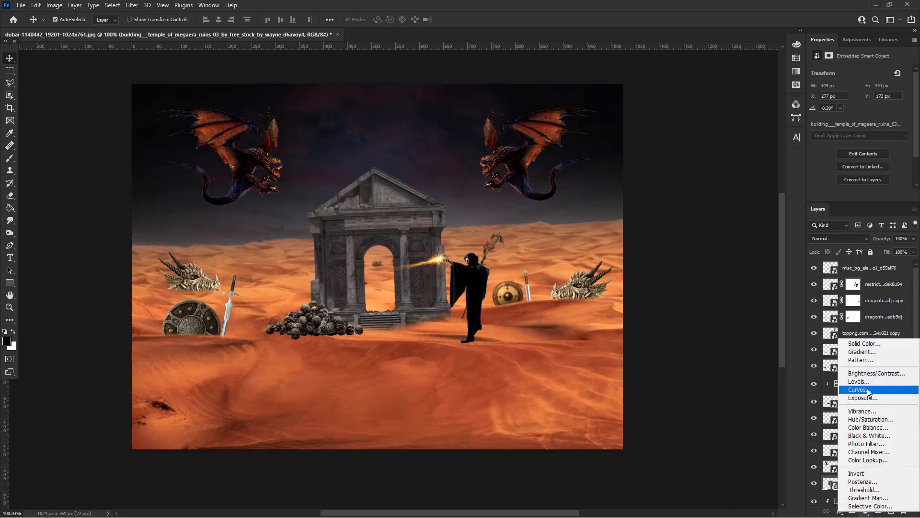
click(869, 390)
click(848, 197)
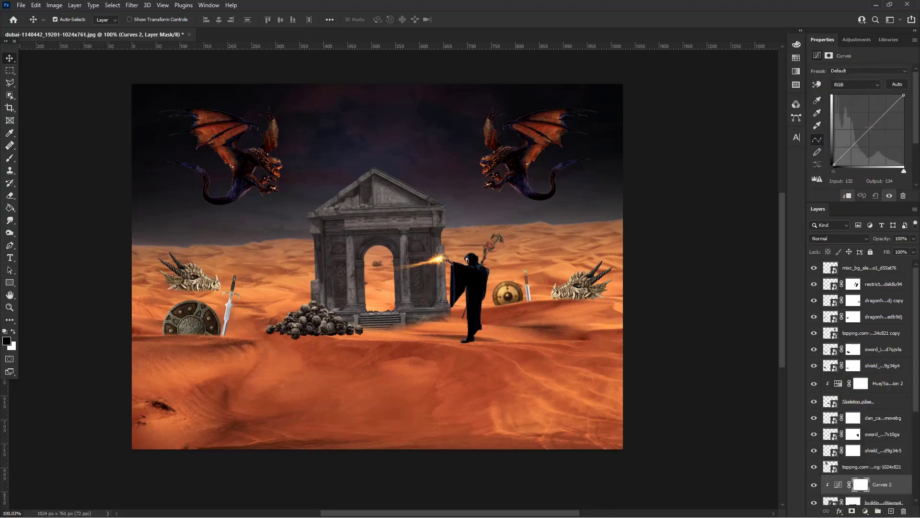
mouse_move(869, 128)
mouse_down()
mouse_move(876, 140)
mouse_move(873, 129)
mouse_move(856, 131)
mouse_up()
click(855, 84)
click(844, 94)
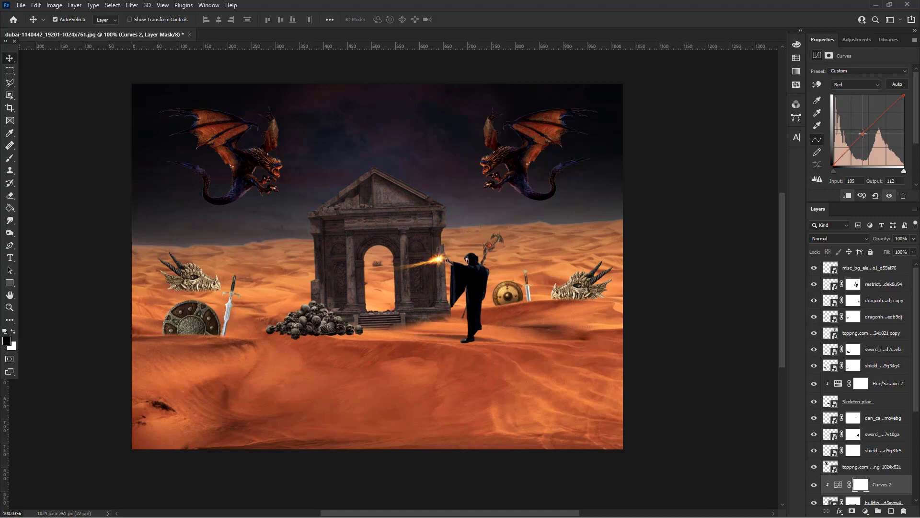
- Try to stamp all visible layers into a new layer above the fire spark layer
click(877, 279)
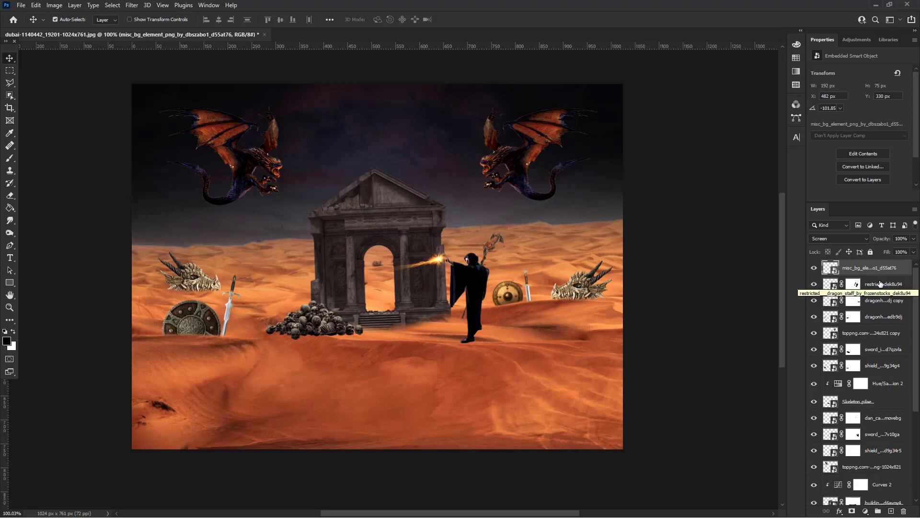
key(ctrl+alt+shift+w)
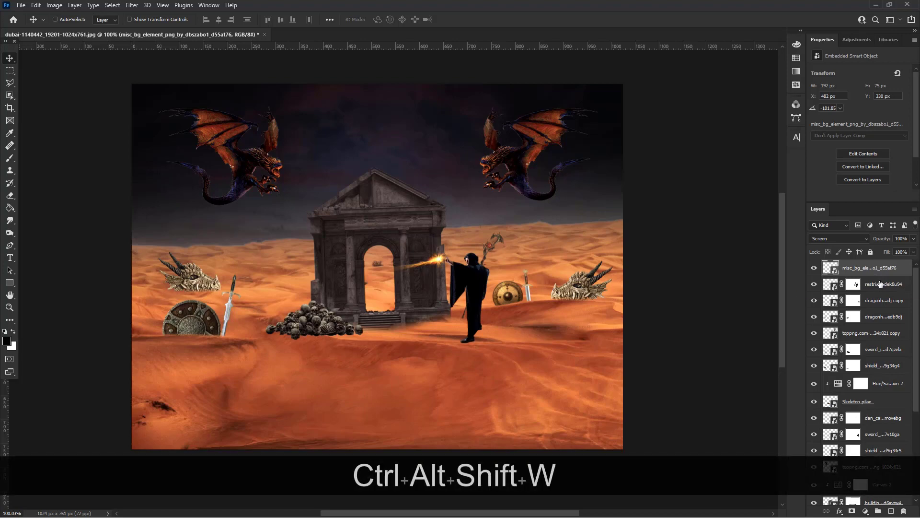
key(ctrl+alt+shift+e)
click(738, 49)
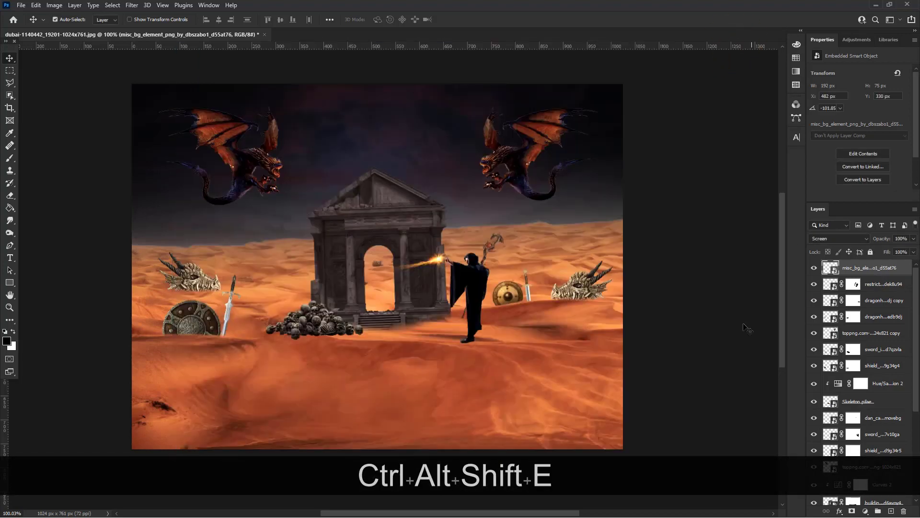
click(721, 314)
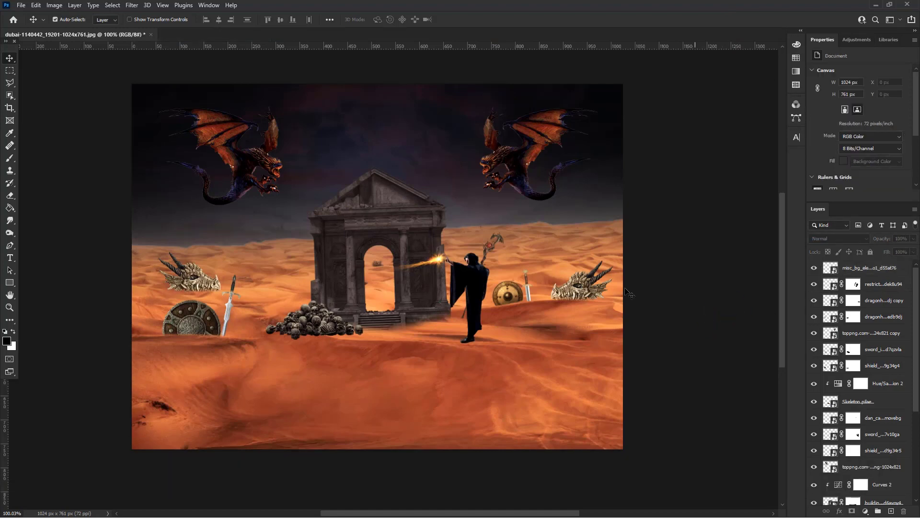
- Add a Hue/Saturation adjustment clipped to the right dragon skull and set its saturation to -65
scroll(581, 287, up, 2)
click(582, 295)
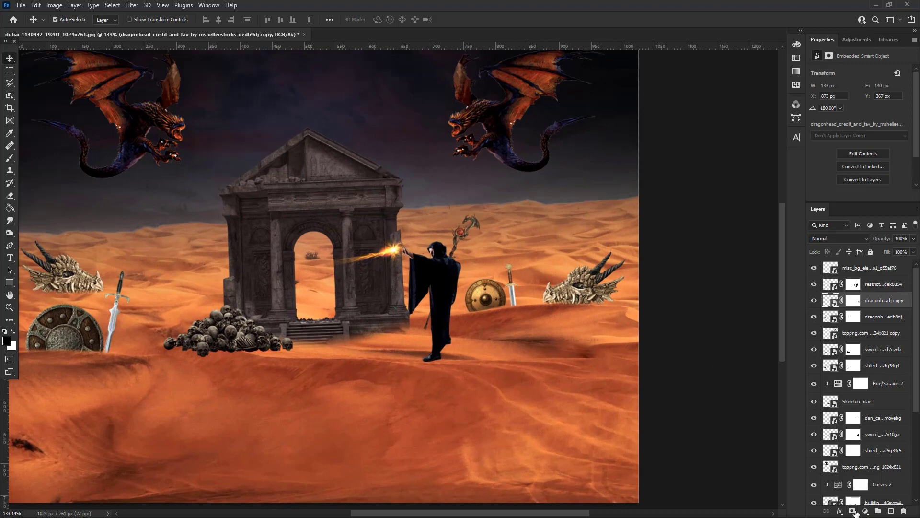
click(865, 511)
click(878, 418)
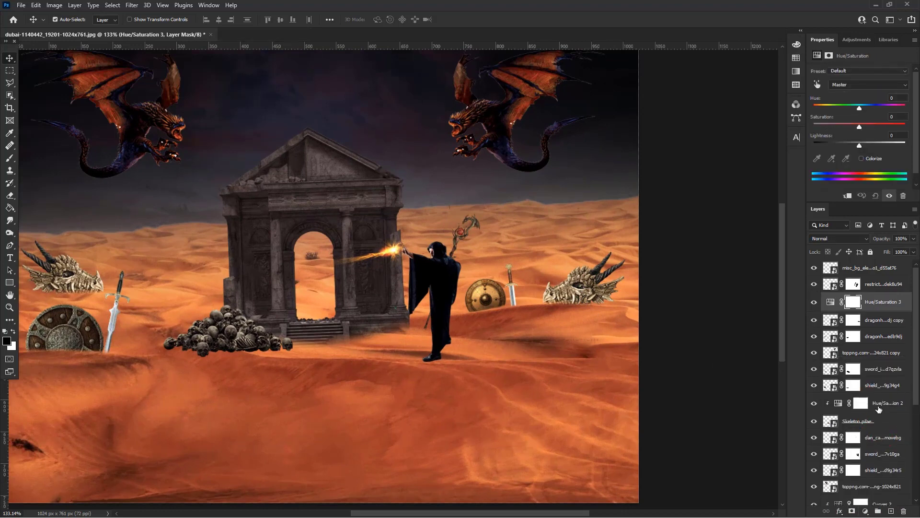
click(848, 196)
drag(859, 127, 830, 127)
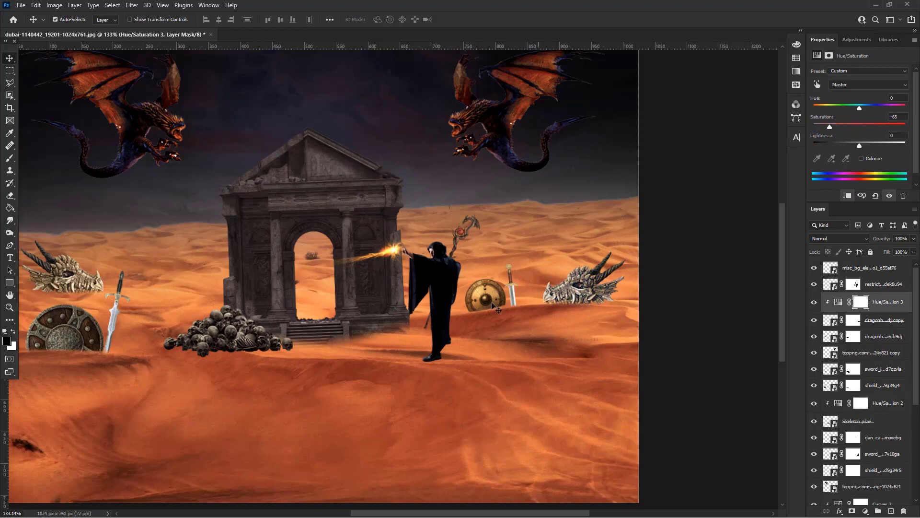
- Copy the clipped Hue/Saturation adjustment onto the left dragon skull's layer
scroll(462, 315, down, 2)
click(145, 293)
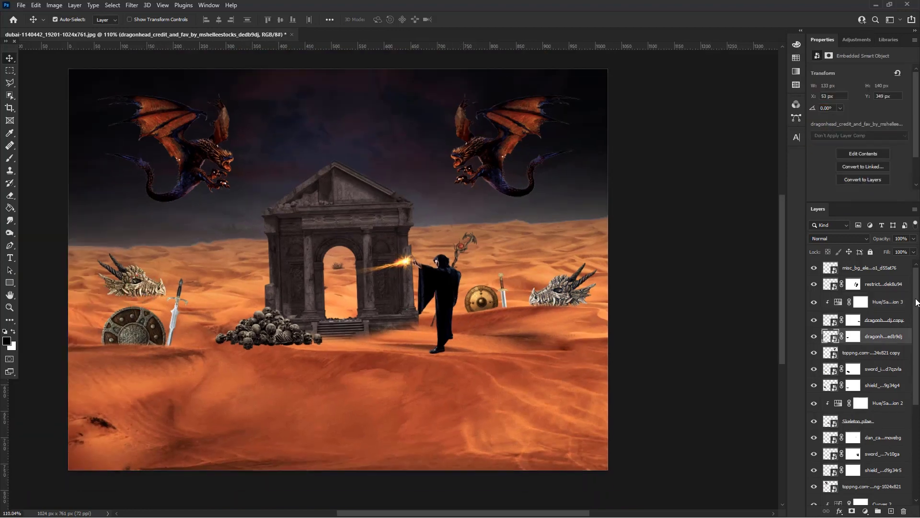
drag(890, 305, 884, 329)
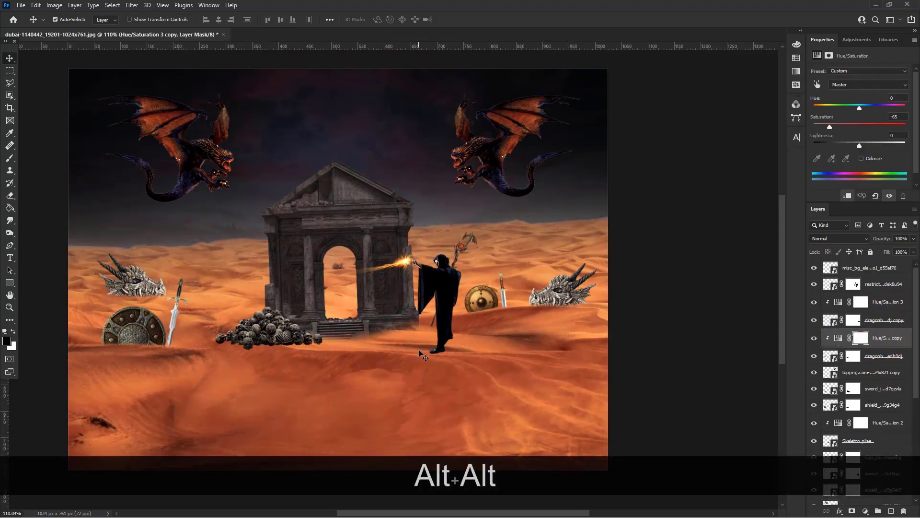
- Duplicate the robed figure's layer, flip the copy vertically and move it just below the figure's feet as a shadow
click(438, 304)
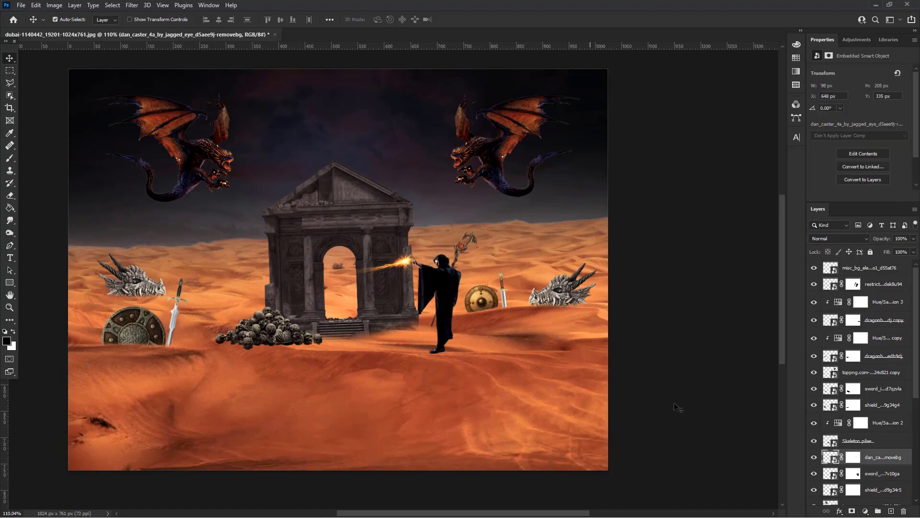
key(ctrl)
key(ctrl+j)
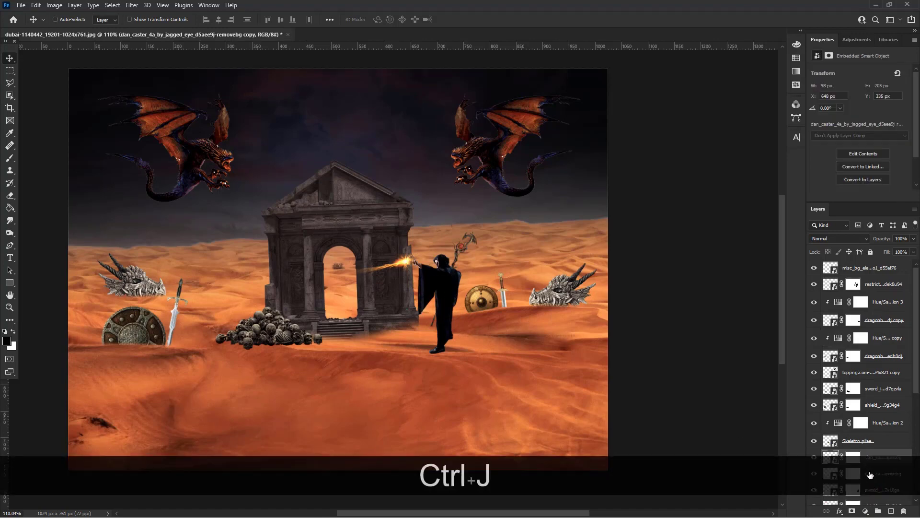
key(ctrl+t)
right_click(415, 278)
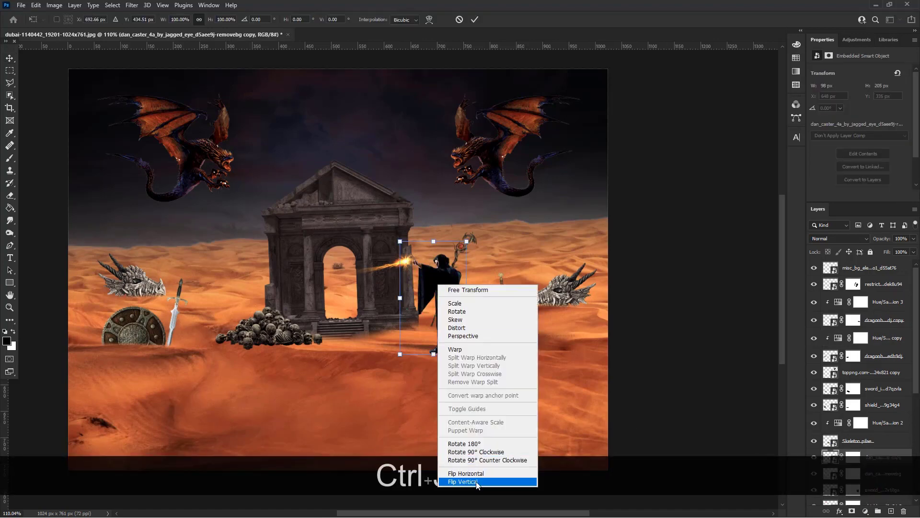
click(474, 478)
drag(455, 288, 456, 404)
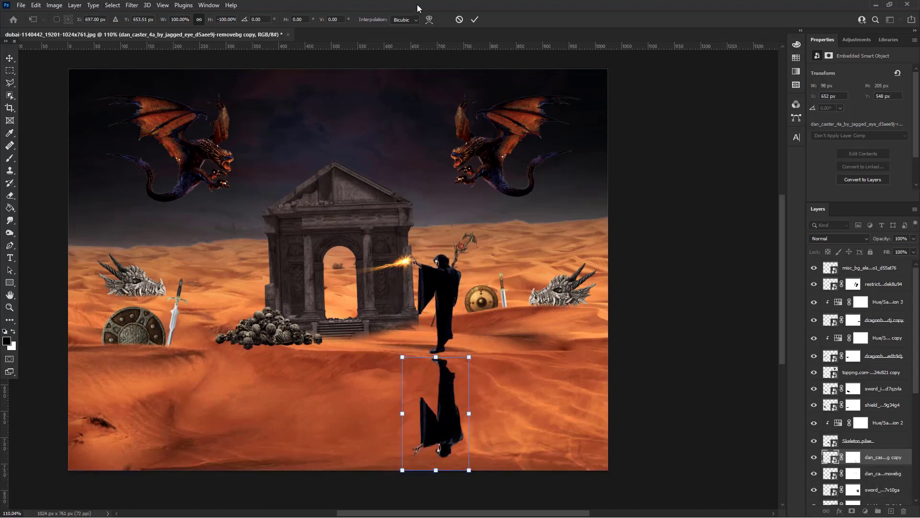
click(474, 19)
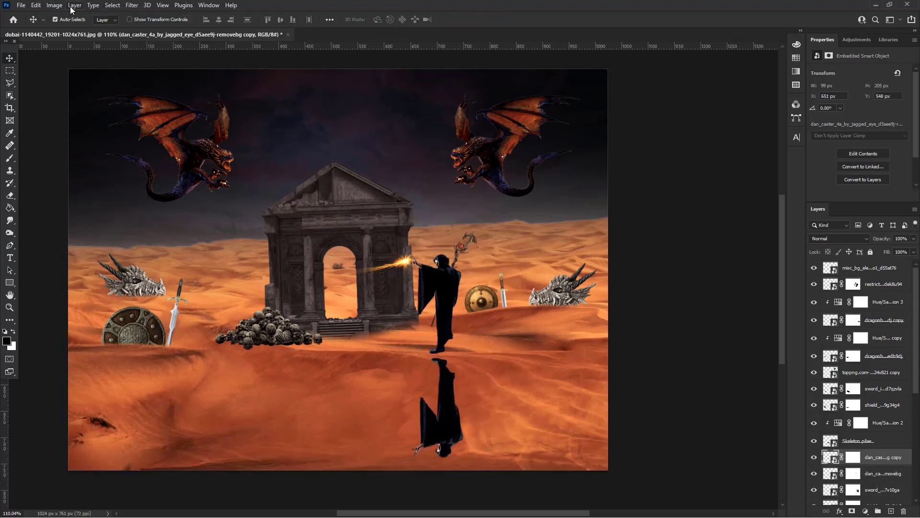
- Apply a Gaussian Blur with a 15-pixel radius to the flipped figure copy
click(123, 5)
click(136, 15)
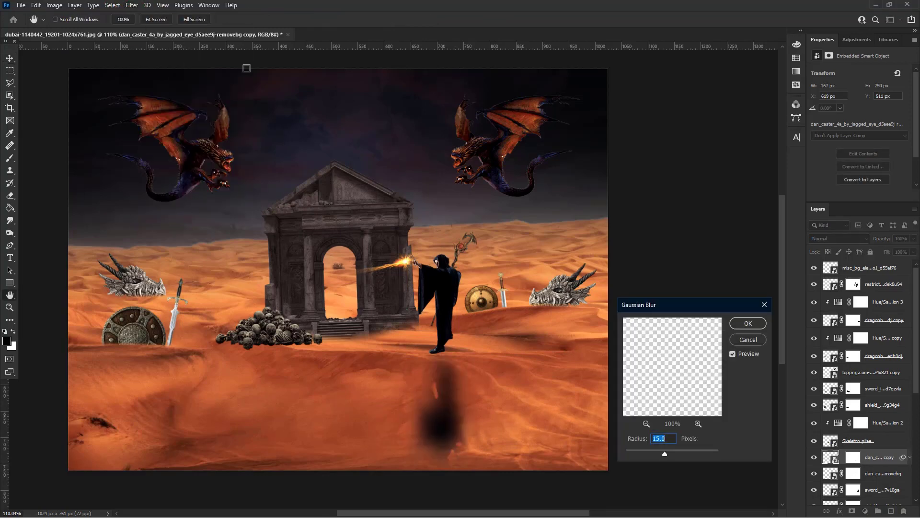
click(752, 325)
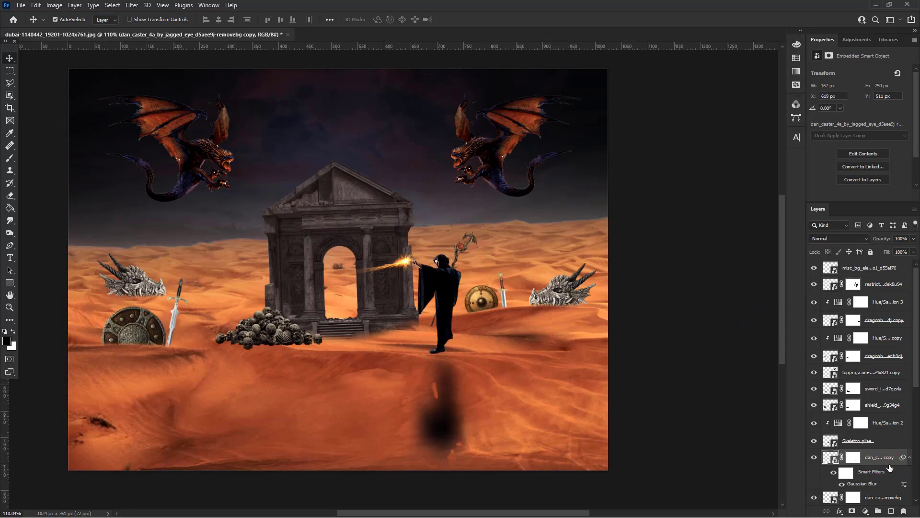
- Give the blurred figure copy a black Color Overlay at 100% opacity in Normal mode and delete its layer mask
double_click(890, 468)
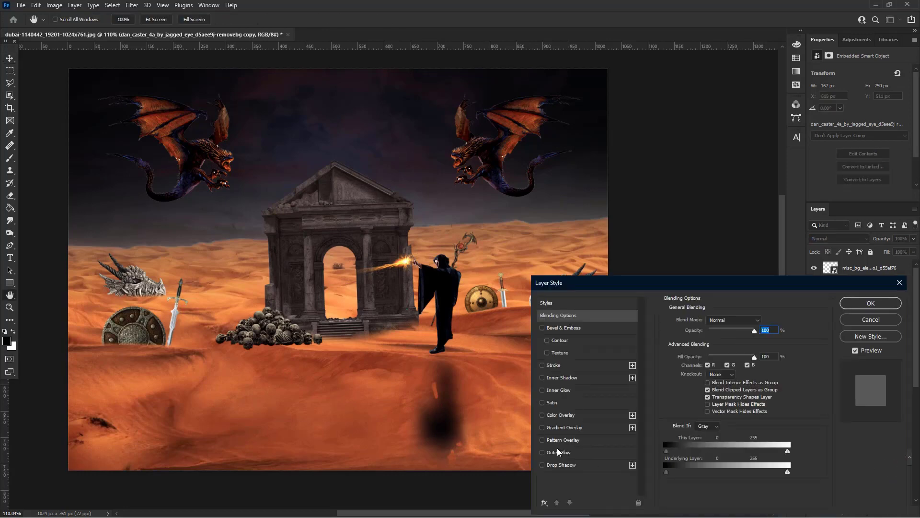
click(563, 415)
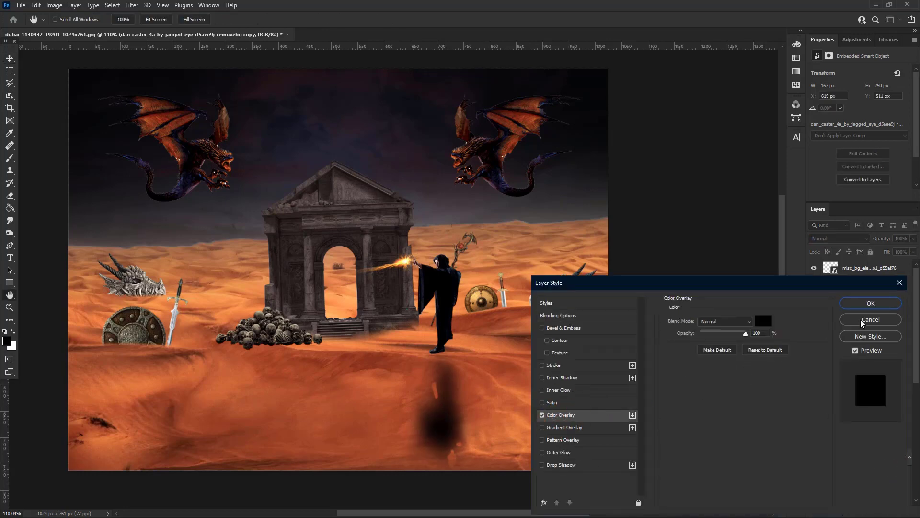
click(871, 303)
right_click(856, 459)
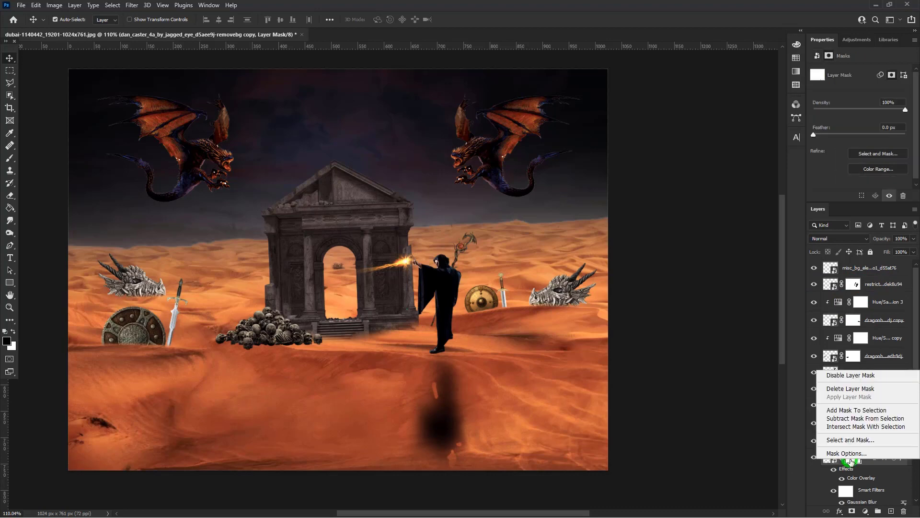
click(851, 381)
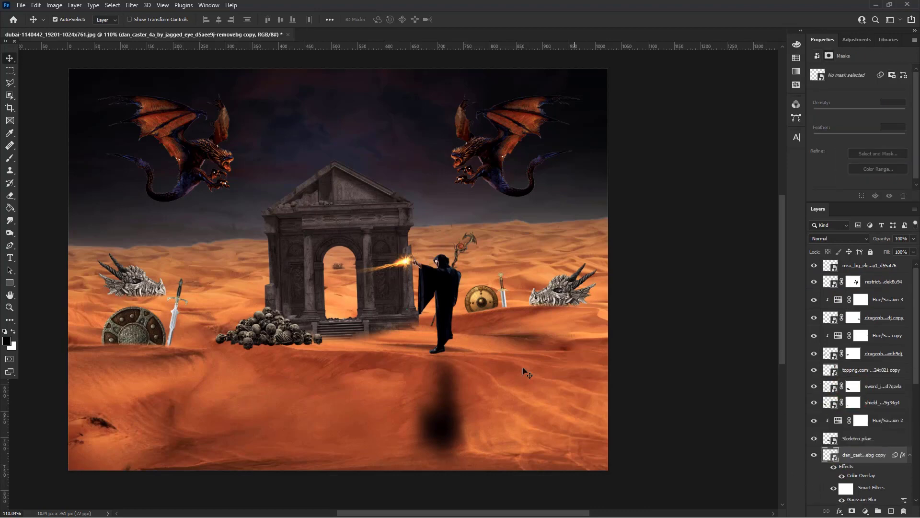
- Stamp all visible layers into a new merged layer above the fire spark layer
click(859, 268)
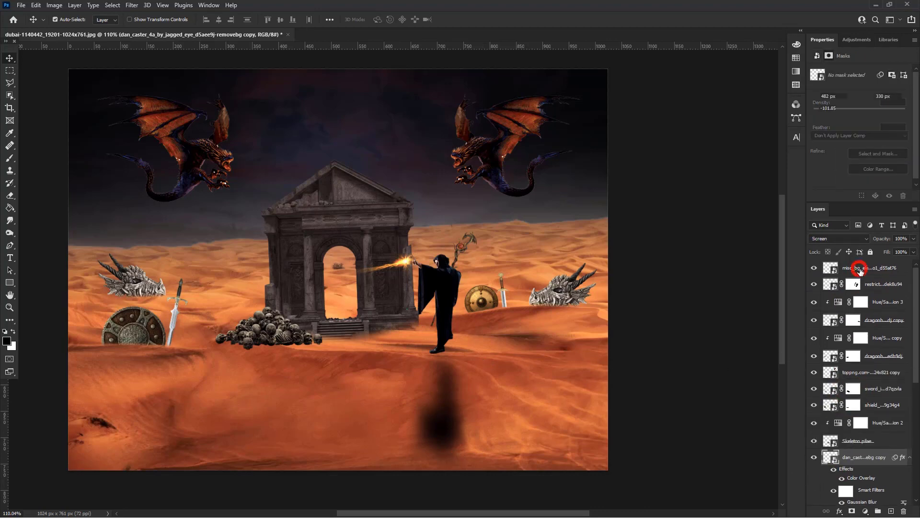
key(ctrl+alt+shift)
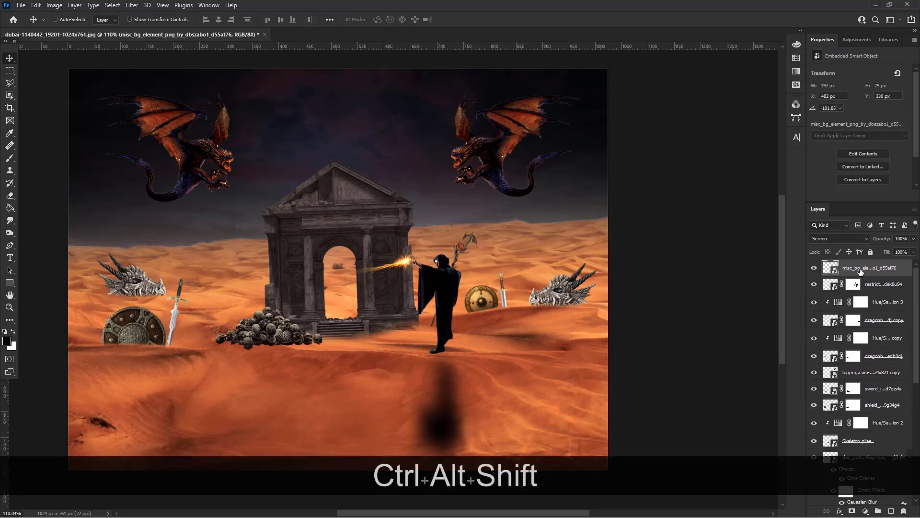
key(ctrl+alt+shift+e)
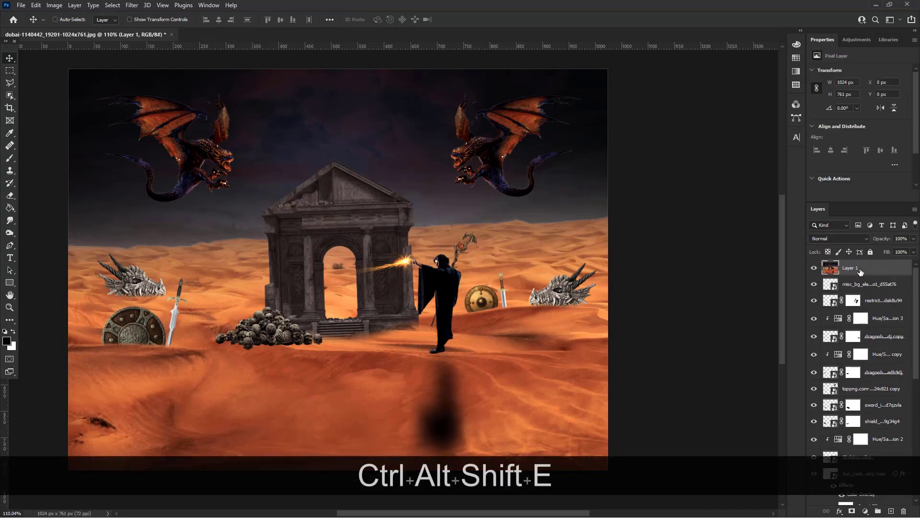
click(136, 6)
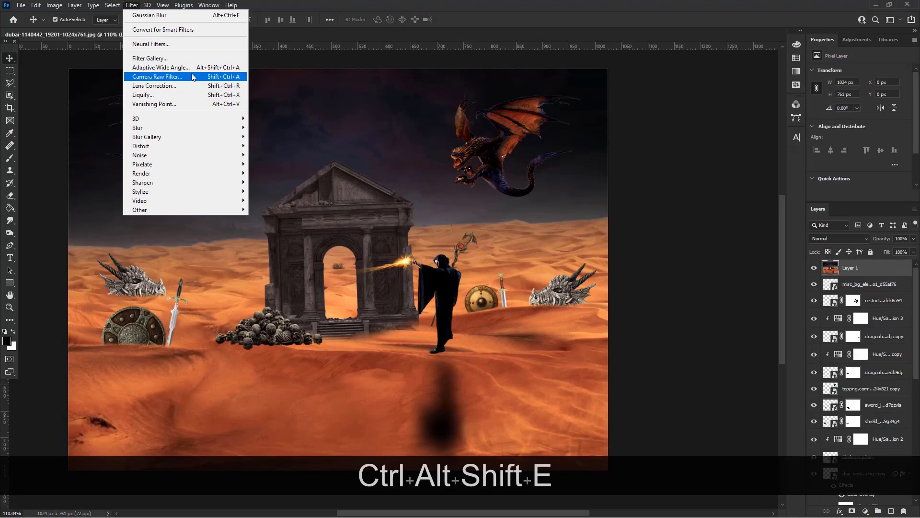
click(191, 71)
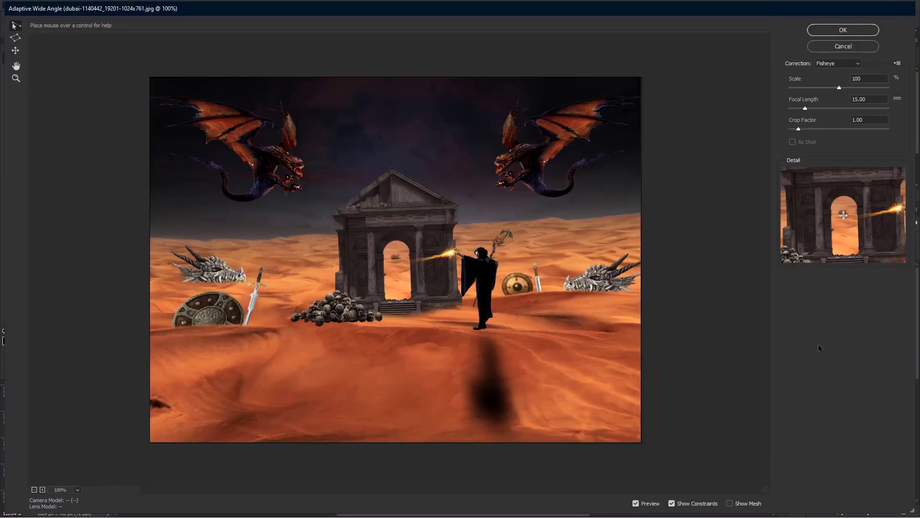
click(834, 44)
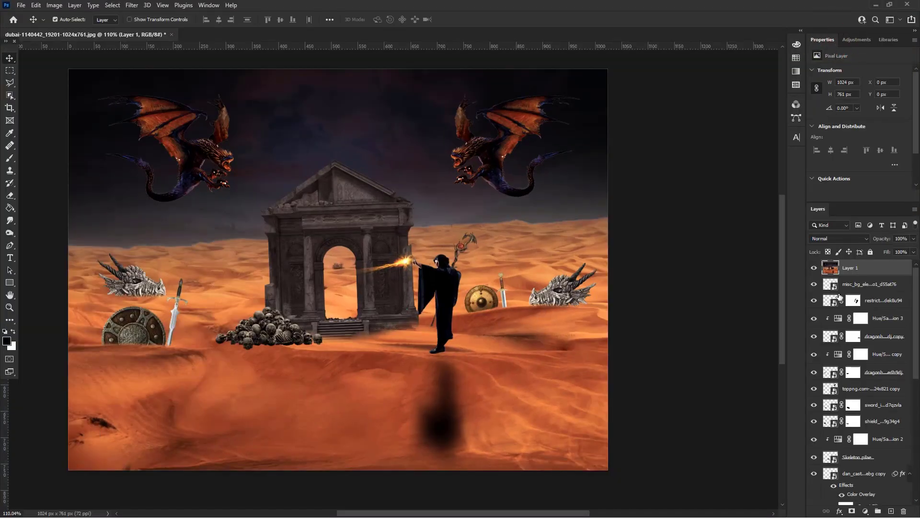
- Open the merged layer in the Camera Raw Filter and set Temperature to -5, Tint to +14 and Exposure to -1.75
click(129, 7)
click(153, 77)
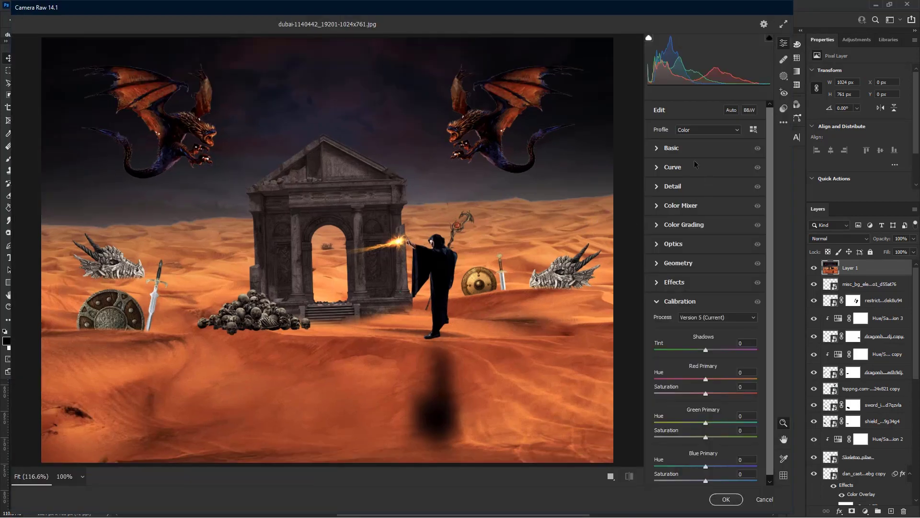
click(672, 148)
click(709, 184)
text(-5)
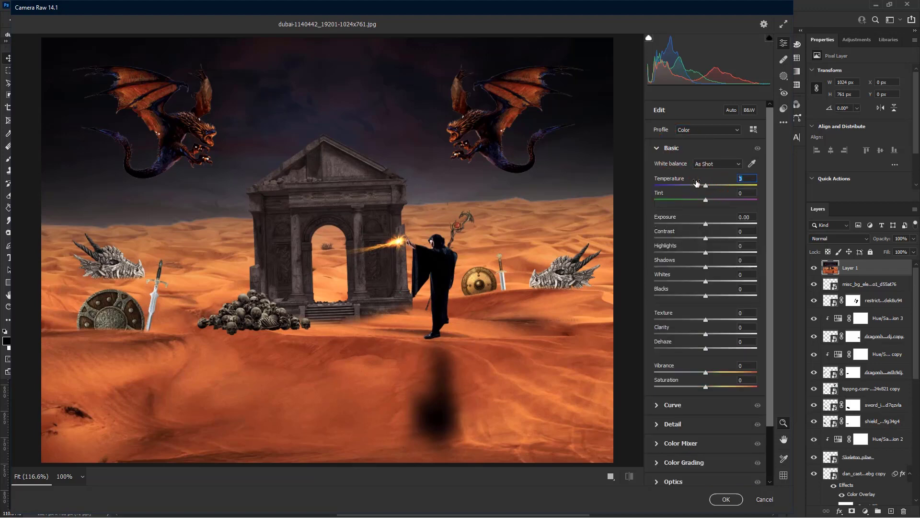
drag(705, 200, 688, 224)
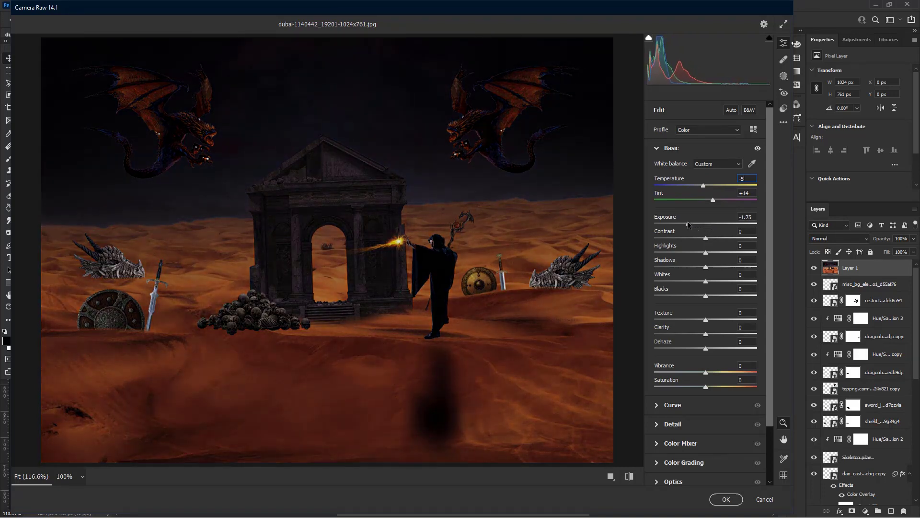
- Set the merged layer's Contrast to +20, Highlights to +35 and Shadows to +75
click(747, 230)
text(20)
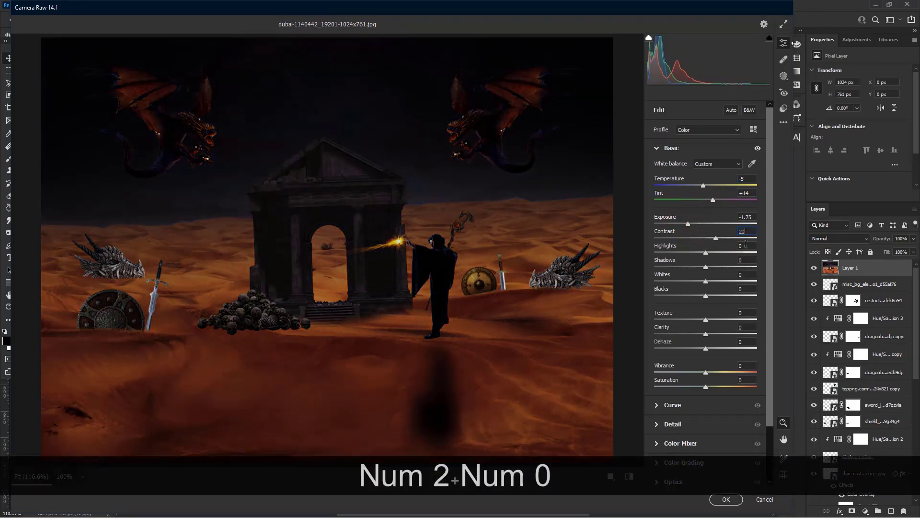
key(Tab)
drag(709, 256, 728, 257)
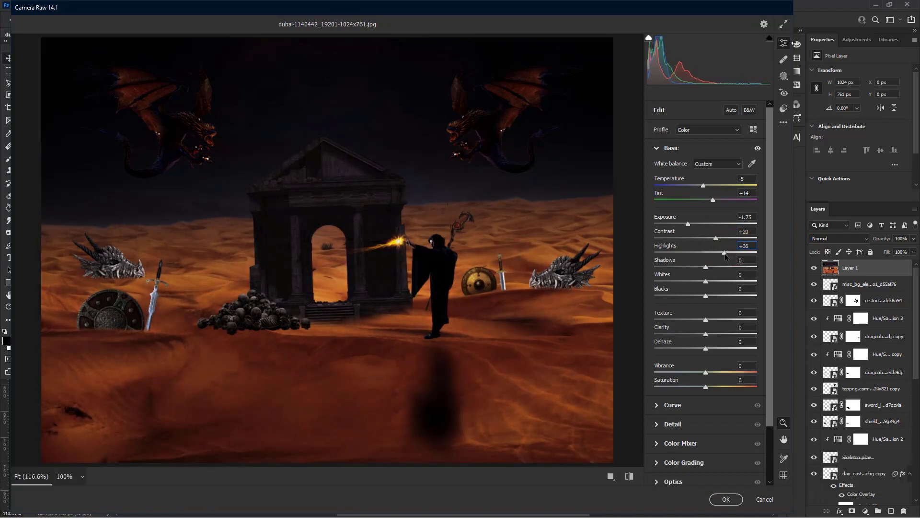
drag(706, 267, 747, 271)
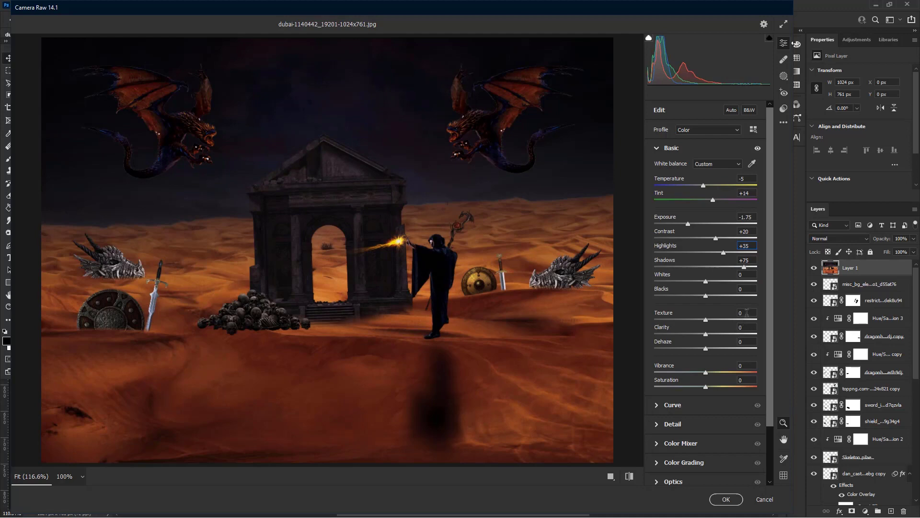
- Set Texture to +15, Vibrance to +10 and Saturation to +5 for the merged layer
click(747, 312)
text(15)
click(746, 366)
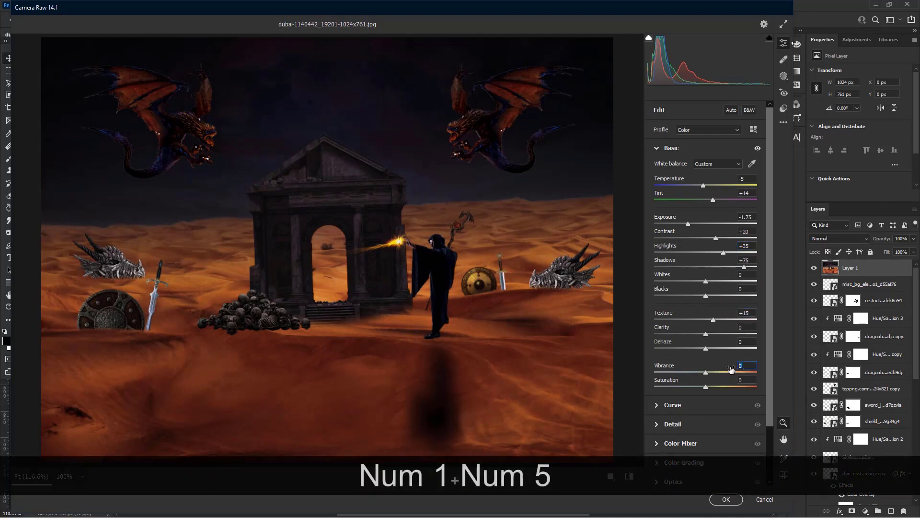
text(10)
click(720, 381)
text(5)
- Set the Detail values to 20 for Noise Reduction, 20 for Color Noise Reduction and 10 for Sharpening
scroll(681, 374, down, 2)
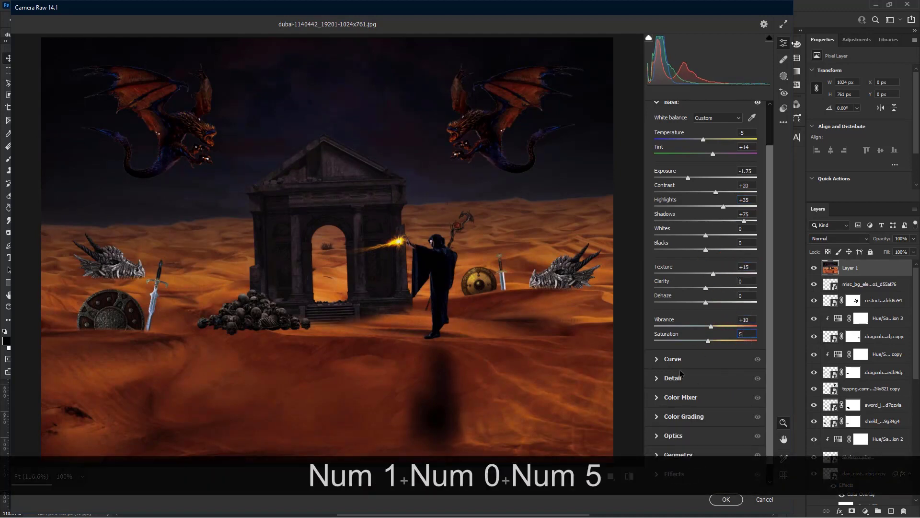
click(680, 377)
click(726, 221)
text(0)
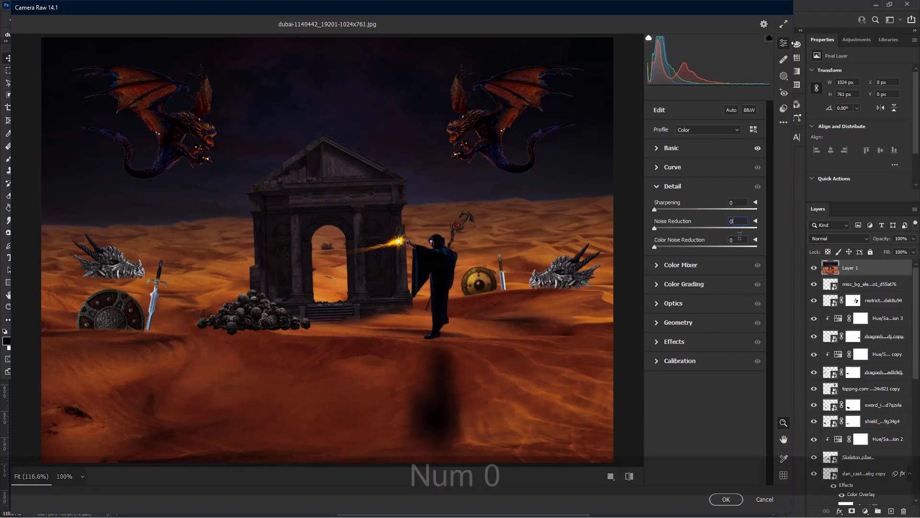
text(20)
click(729, 241)
text(2)
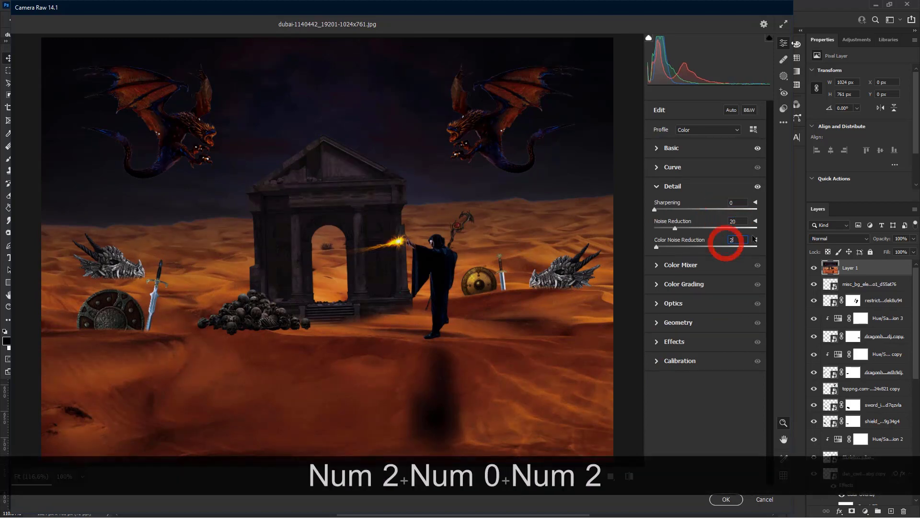
text(0)
click(733, 203)
text(10)
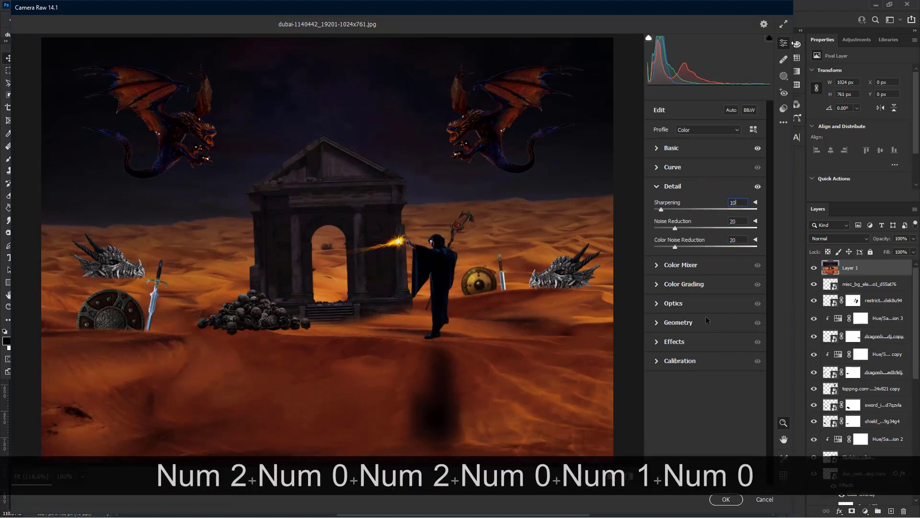
- In the Color Mixer, set the Reds hue to +25, the Oranges hue to -15 and the Reds saturation to -60
click(675, 284)
click(677, 205)
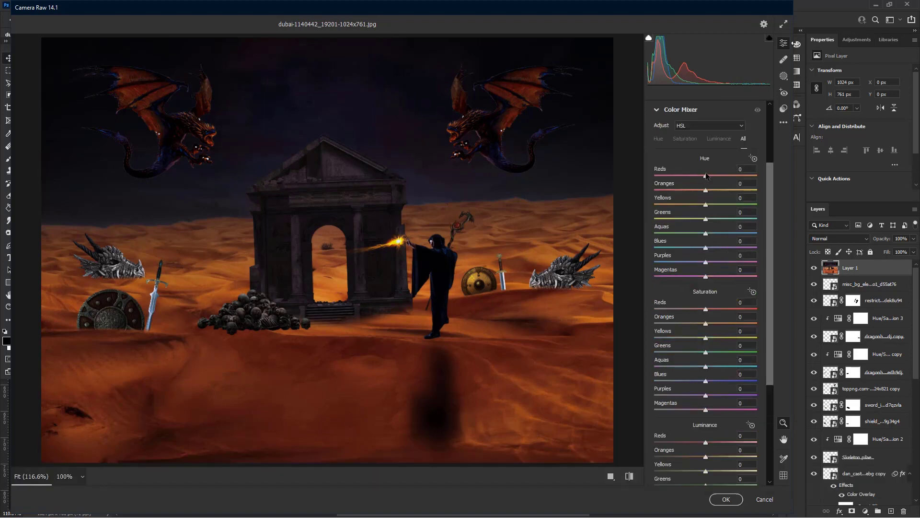
drag(706, 175, 695, 192)
drag(700, 192, 700, 190)
drag(707, 309, 680, 307)
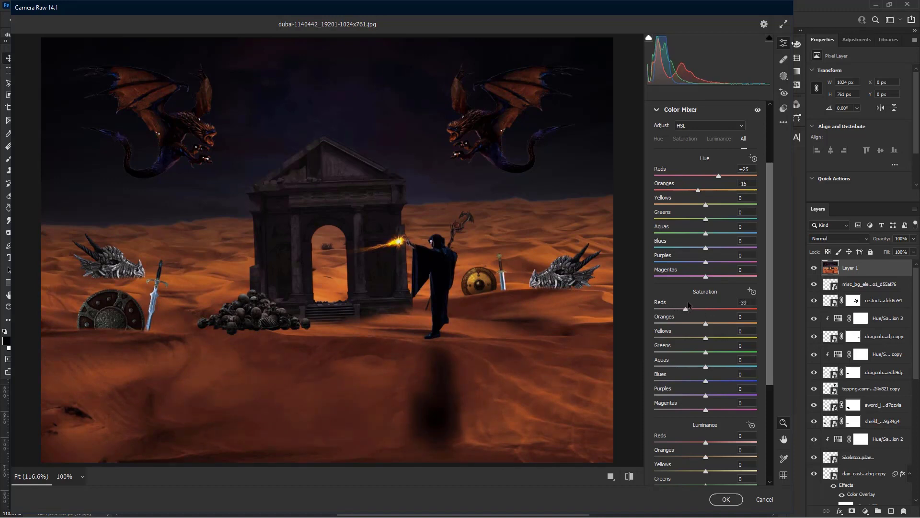
drag(685, 307, 674, 304)
- Set the Blues saturation to -100, the Purples hue to -41 and the Reds luminance to -45
drag(706, 381, 617, 375)
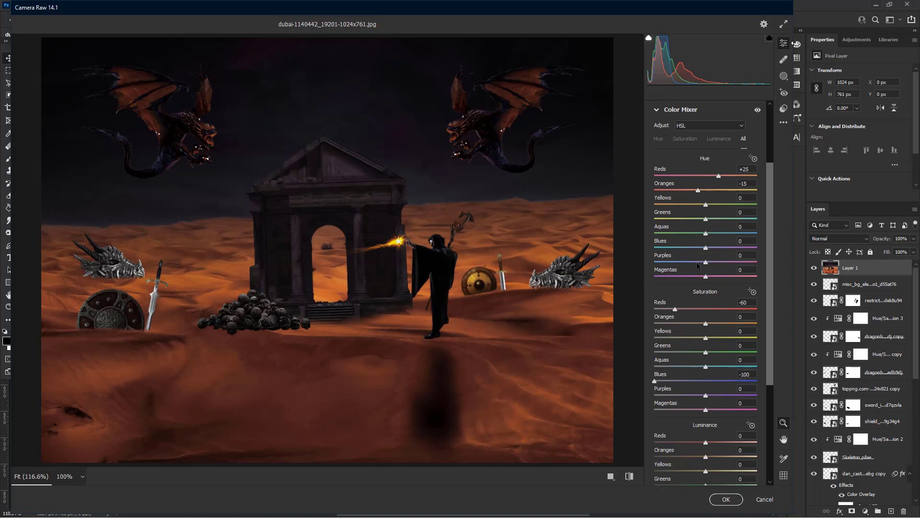
drag(706, 267, 685, 265)
scroll(714, 421, down, 3)
drag(706, 377, 681, 374)
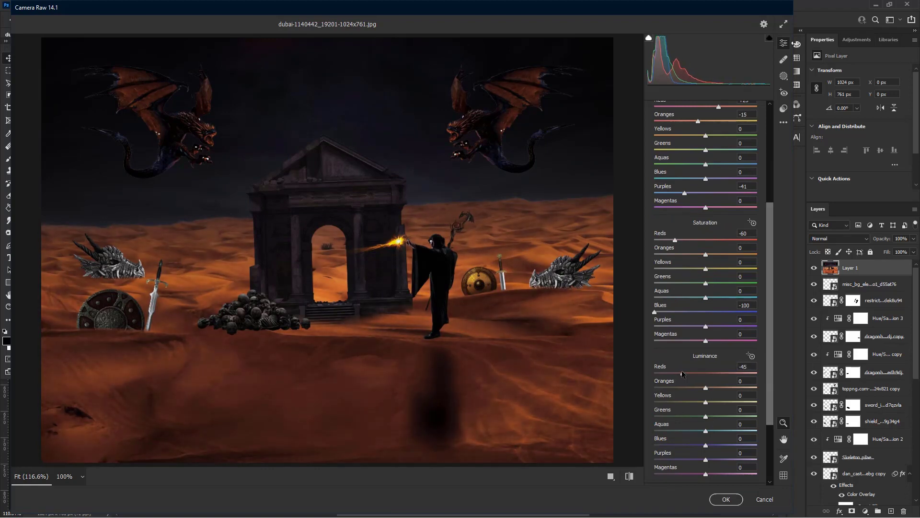
- Darken the image's corners with an Optics Vignette of -100 and an Effects Vignetting of -40
scroll(728, 402, down, 4)
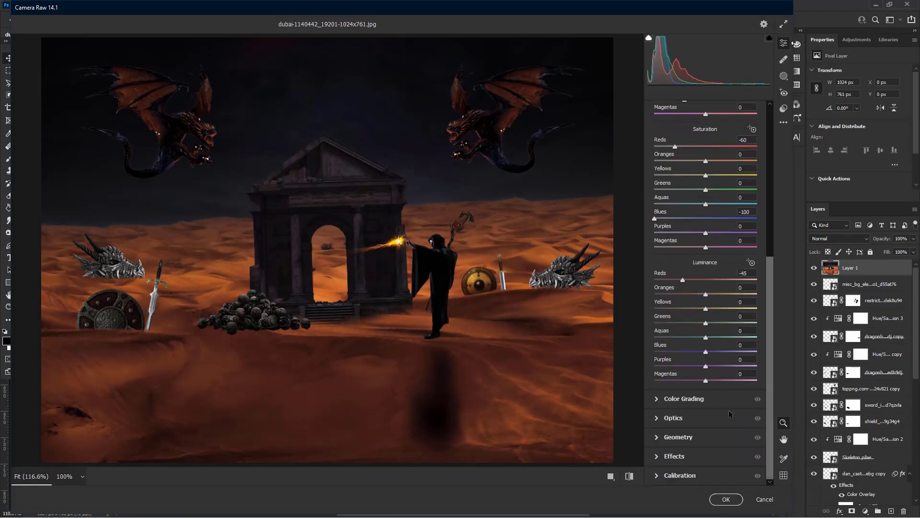
click(673, 418)
drag(706, 286, 654, 285)
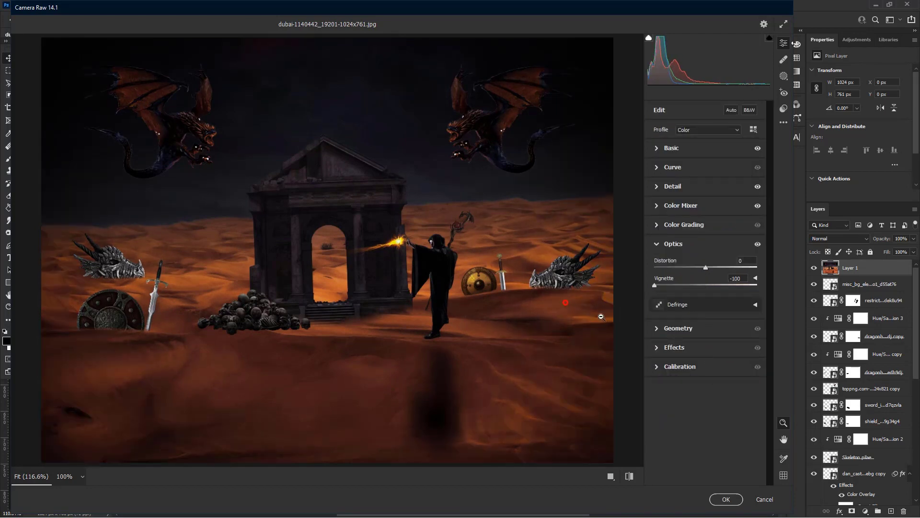
click(681, 348)
drag(706, 324, 688, 325)
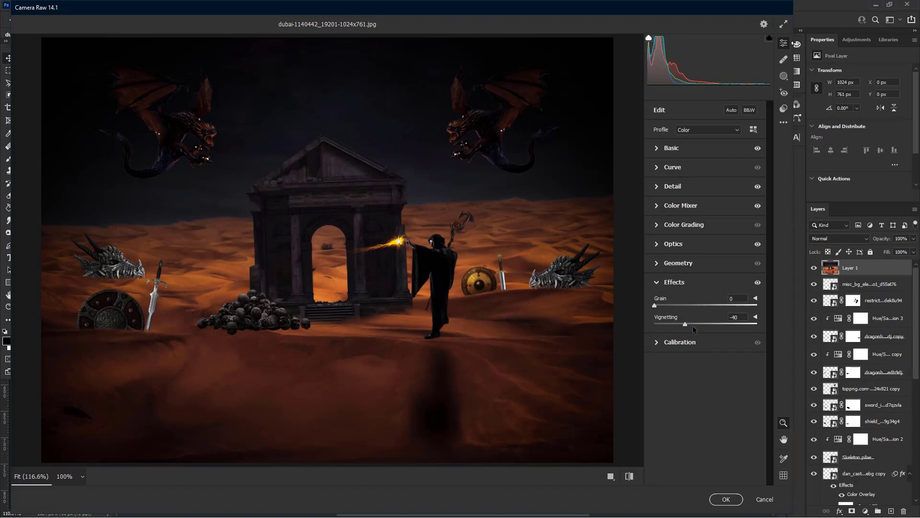
- Calibrate Shadows Tint to +100, Red hue to -15, Green hue to -14, Blue hue to -10 and Blue saturation to +15, and apply the filter
click(694, 343)
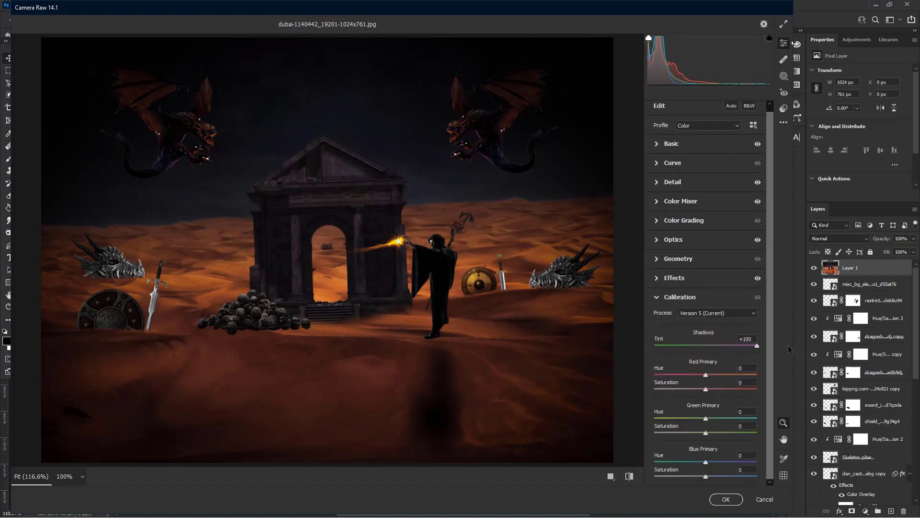
mouse_move(706, 375)
mouse_down()
mouse_move(690, 377)
mouse_move(699, 377)
mouse_up()
mouse_move(705, 419)
mouse_down()
mouse_move(720, 419)
mouse_move(684, 418)
mouse_move(698, 410)
mouse_up()
drag(705, 462, 718, 482)
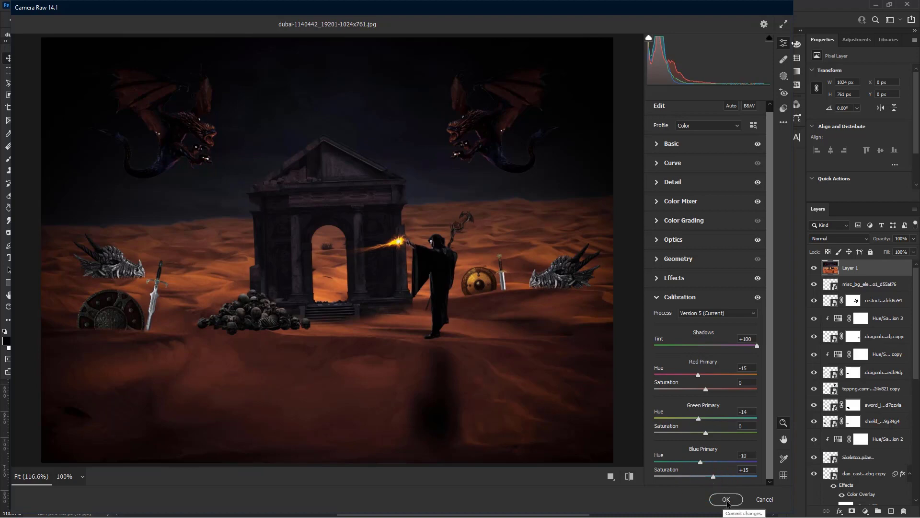
click(726, 499)
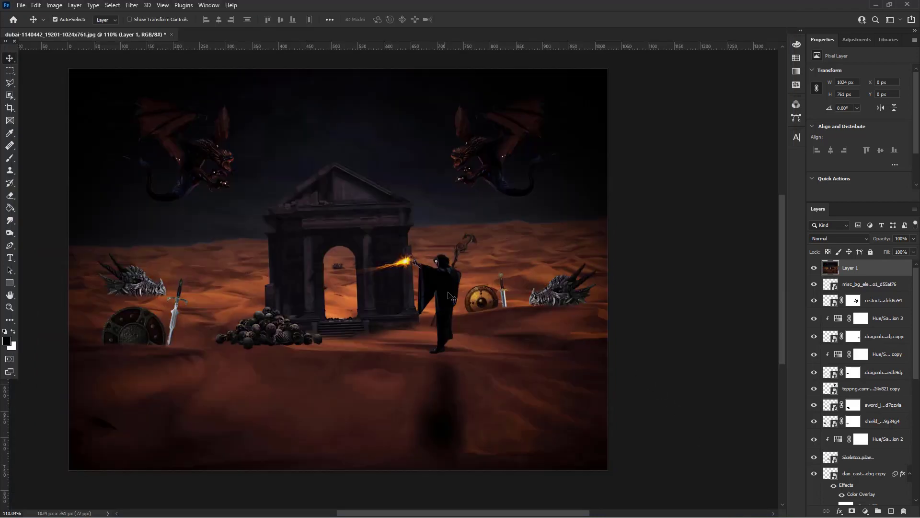
- Place the fire_PNG6023 image from the Stock folder into the composite, scaled to about 8.19% and rotated to about -66.79°
key(alt+Tab)
key(alt+Tab)
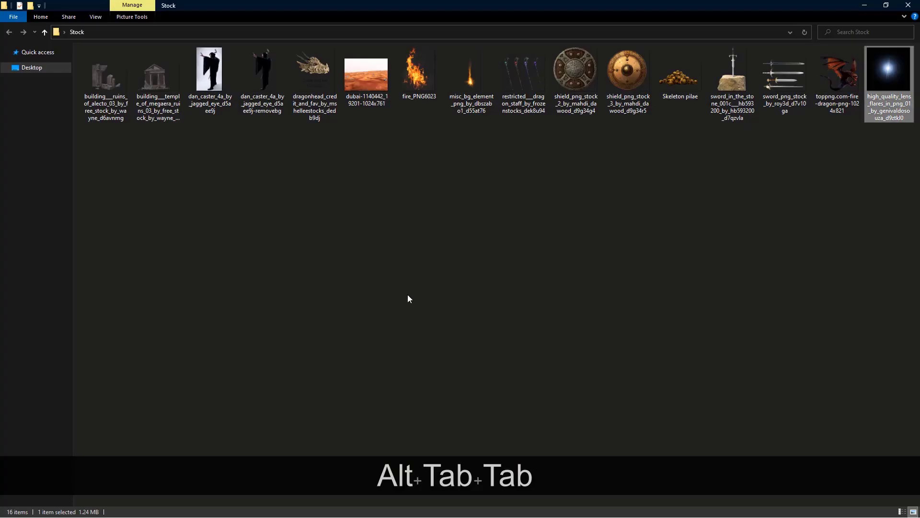
drag(416, 71, 439, 143)
key(alt+Tab)
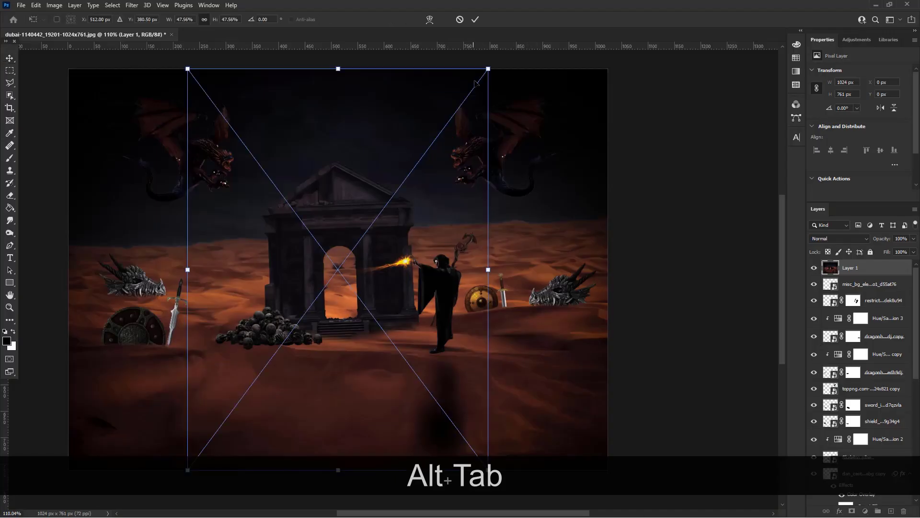
drag(488, 68, 239, 401)
drag(283, 495, 309, 389)
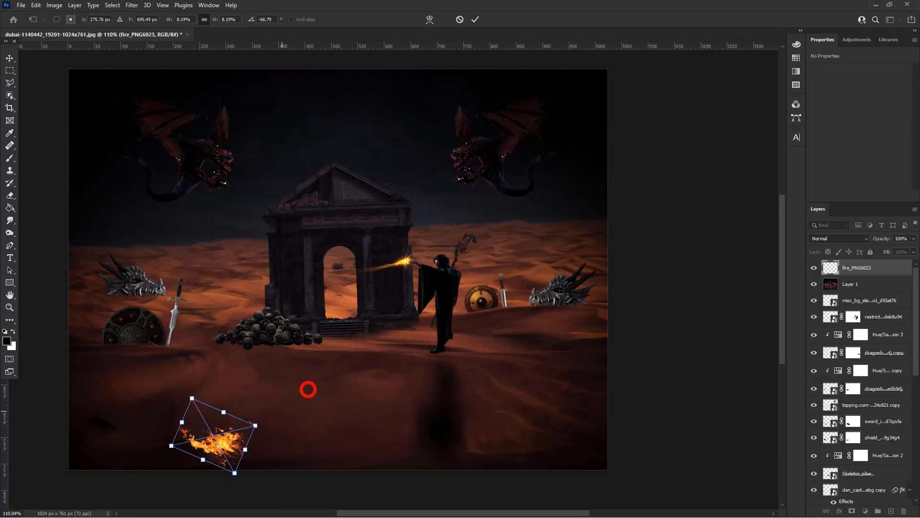
- Shrink the flame to about 3.71%, fit it at the right-hand dragon's mouth and commit the placement
drag(234, 433, 390, 234)
scroll(445, 131, up, 5)
scroll(365, 146, up, 5)
drag(353, 155, 512, 208)
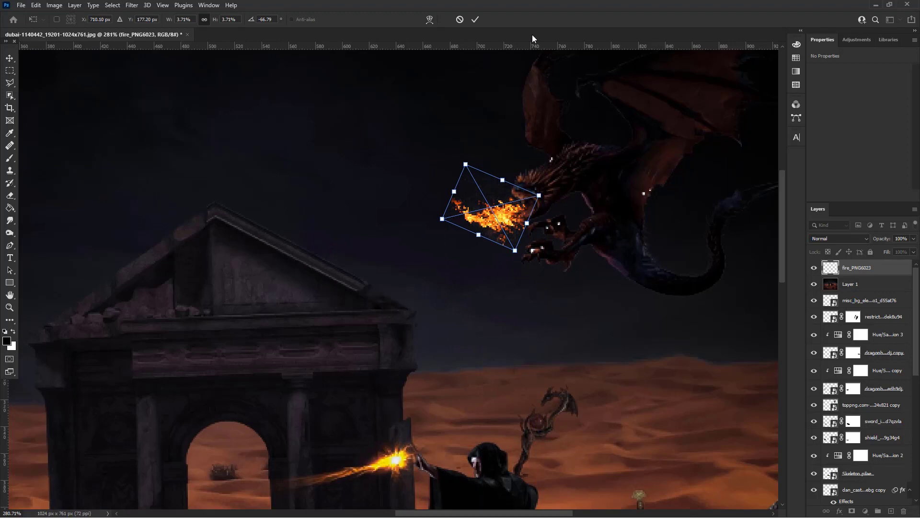
click(475, 19)
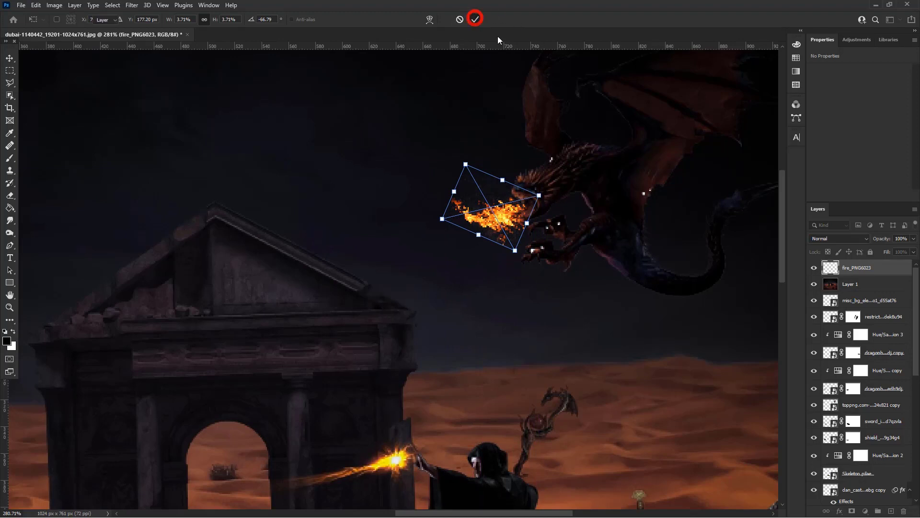
- Set the flame layer's blend mode to Screen and add a layer mask to it
click(839, 239)
click(831, 319)
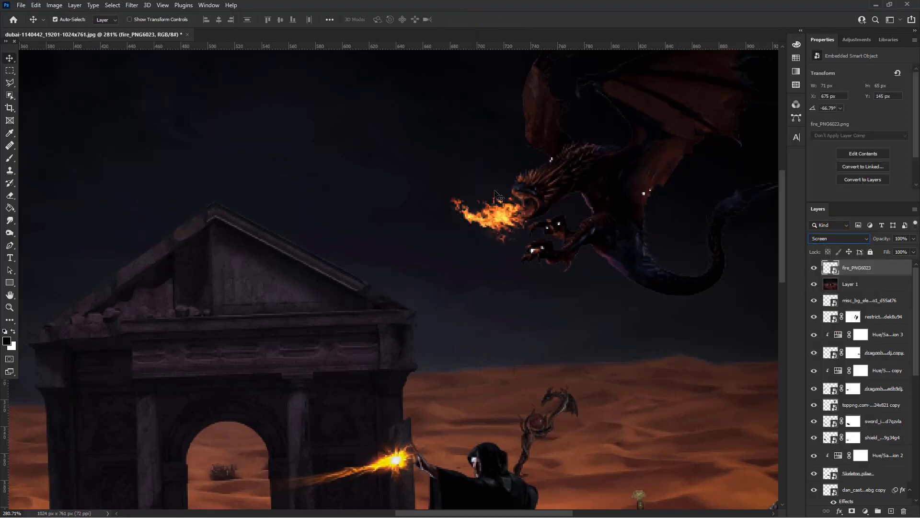
click(852, 511)
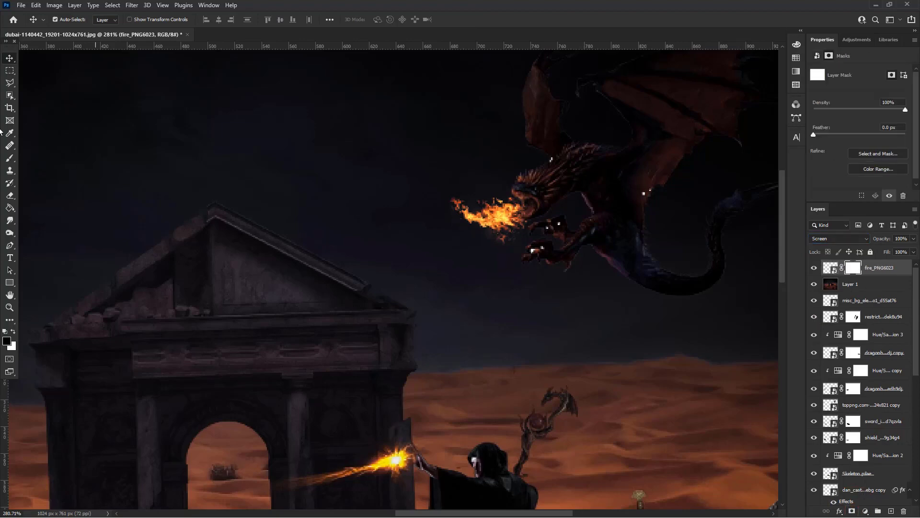
- Brush black on the flame's layer mask near the right-hand dragon's mouth and claws
click(10, 157)
scroll(298, 189, up, 3)
click(391, 108)
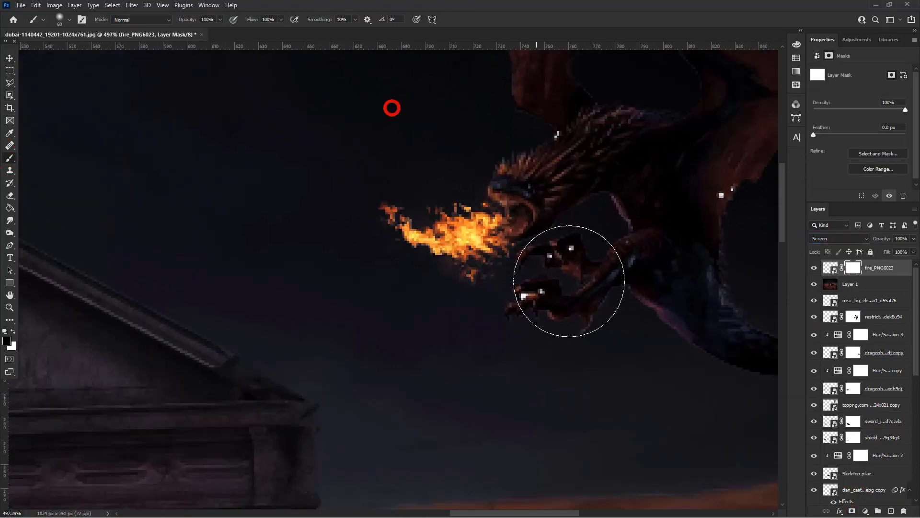
drag(569, 280, 559, 345)
scroll(304, 302, down, 3)
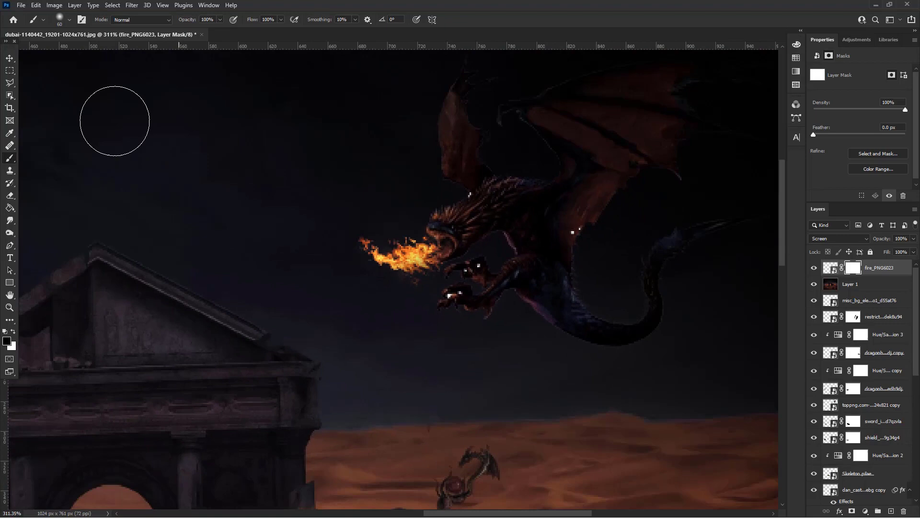
- Duplicate the masked flame and move the copy across the sky toward the left-hand dragon
click(8, 61)
scroll(596, 211, down, 3)
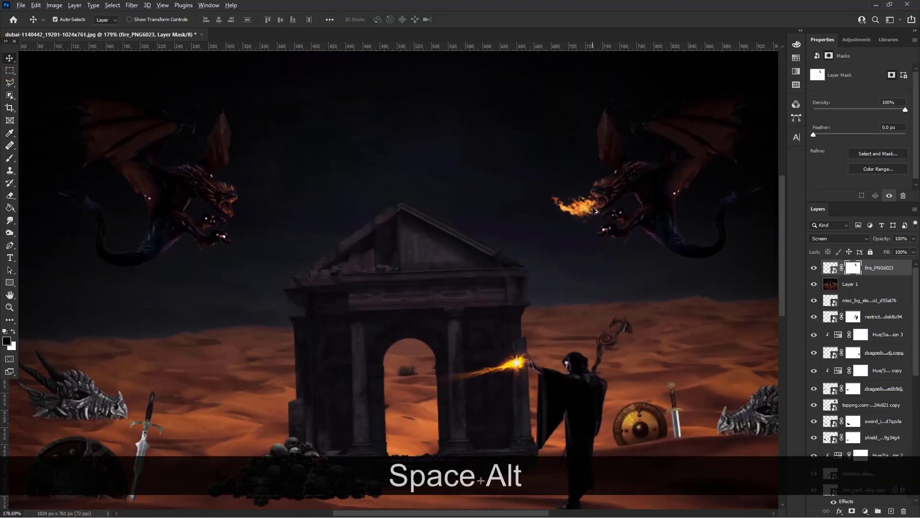
drag(593, 209, 363, 207)
key(ctrl+z)
drag(577, 208, 302, 221)
- Flip the flame copy horizontally, fit it at the left-hand dragon's mouth and commit the transform
key(ctrl+t)
right_click(303, 223)
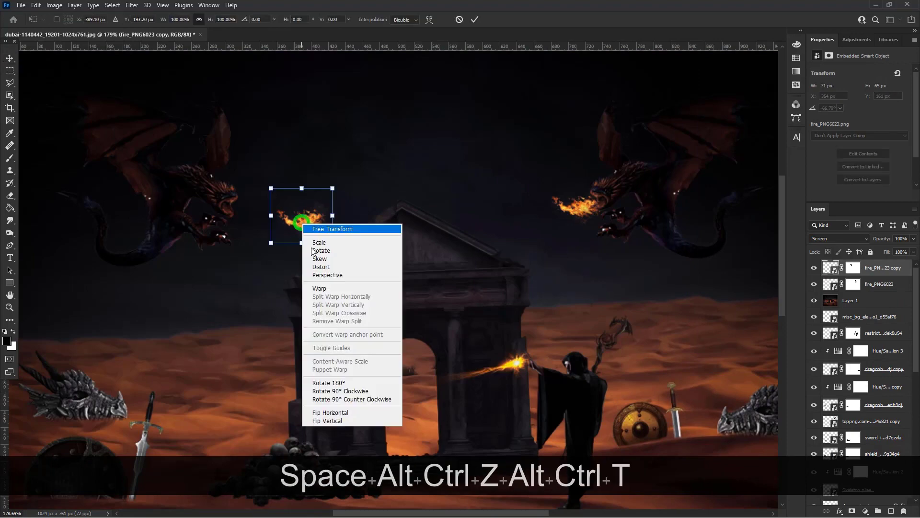
click(335, 413)
scroll(293, 227, up, 2)
drag(308, 222, 240, 207)
scroll(453, 93, down, 4)
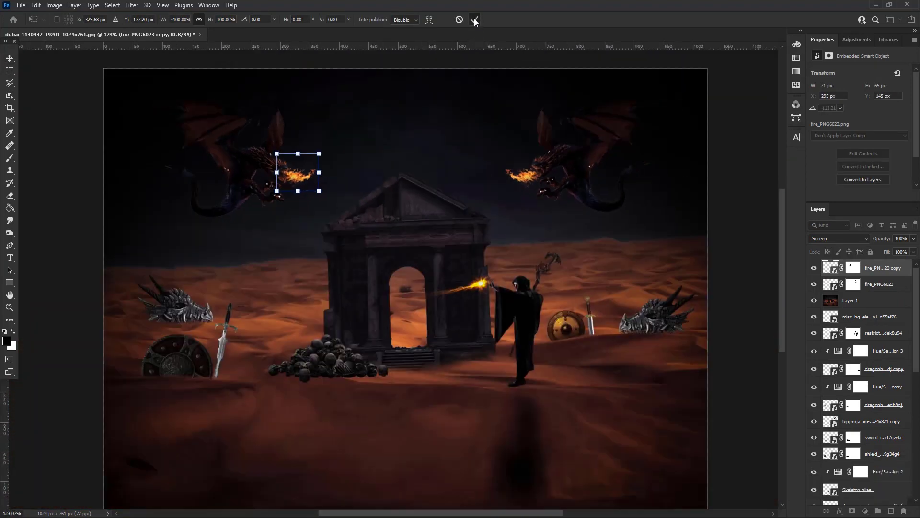
click(475, 20)
scroll(585, 210, down, 2)
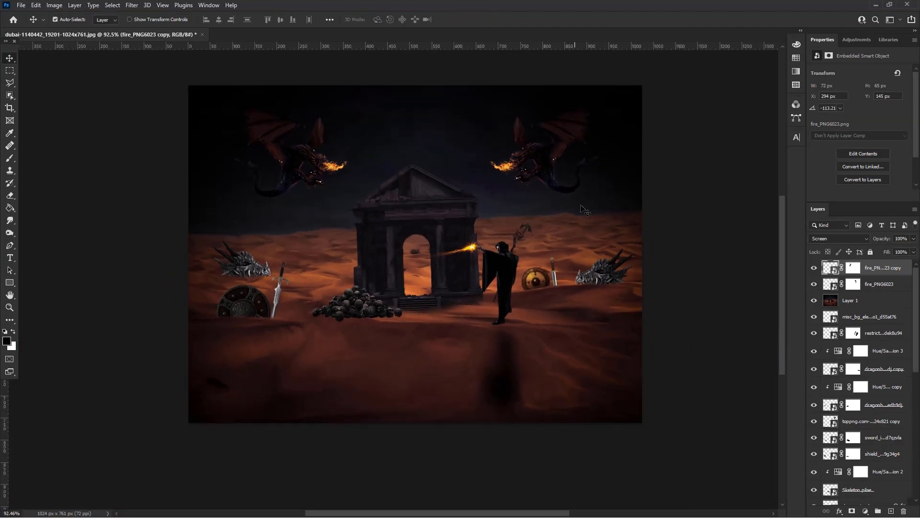
- Place the high_quality_lens_flares image from the Stock folder into the composite and scale it down
key(alt+Tab)
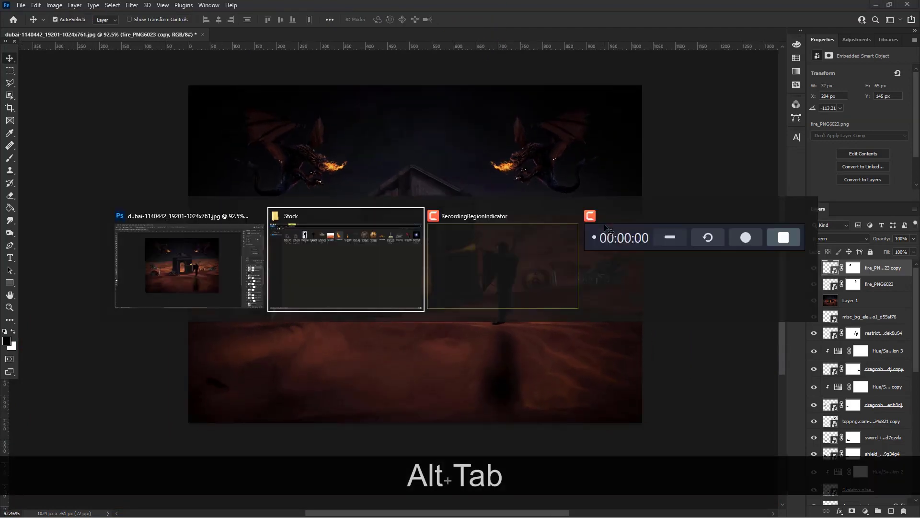
drag(880, 115, 504, 176)
key(alt+Tab)
scroll(533, 151, up, 2)
drag(521, 123, 269, 375)
- Move the lens flare onto the ring of the figure's staff, shrink it to about 4.49% and commit the placement
drag(237, 402, 520, 238)
scroll(533, 266, up, 5)
drag(499, 275, 485, 243)
scroll(491, 157, up, 2)
click(478, 20)
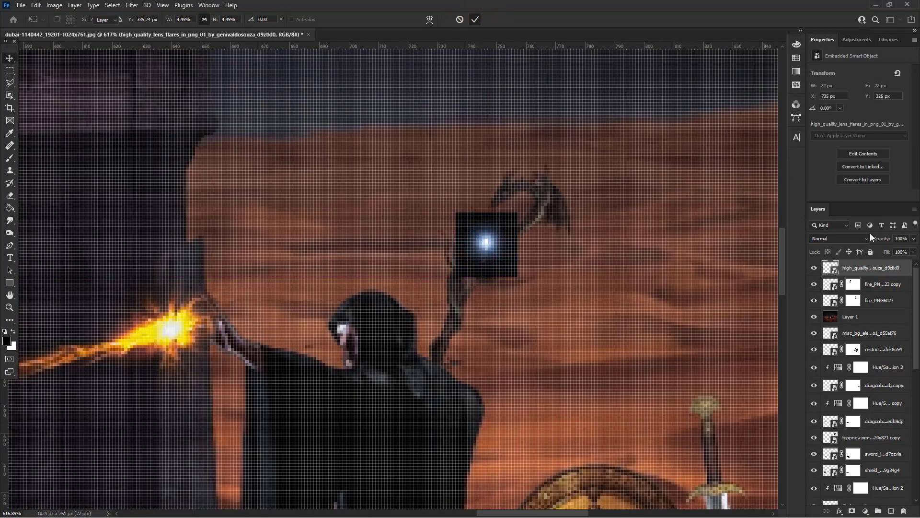
- Set the lens flare layer's blend mode to Screen and center the glow inside the staff's ring
click(856, 240)
click(838, 319)
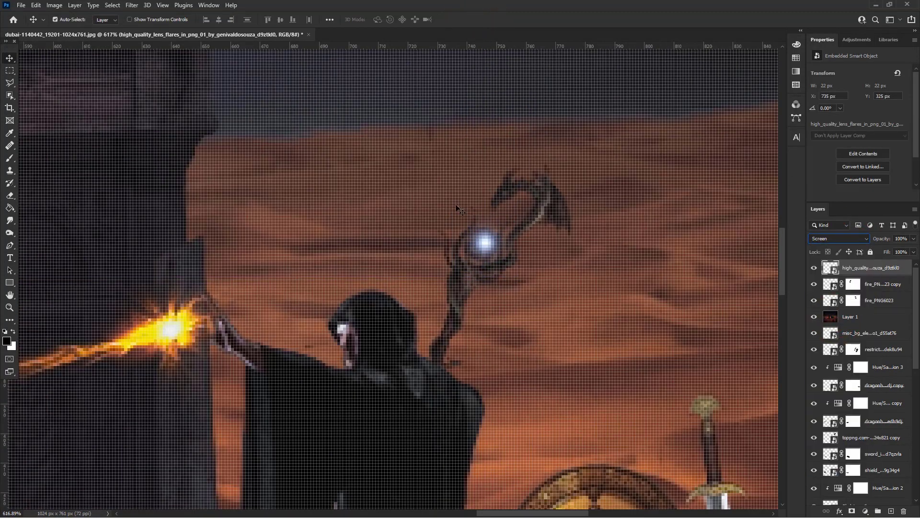
scroll(490, 247, up, 3)
drag(487, 245, 479, 250)
- Add a Hue/Saturation adjustment clipped to the lens flare with Hue +180 and Saturation +100
click(865, 511)
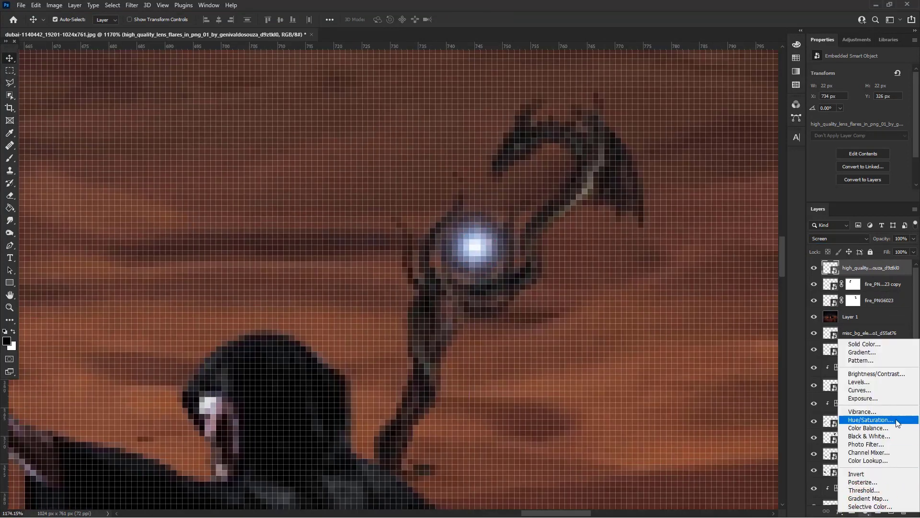
click(895, 416)
drag(859, 127, 905, 109)
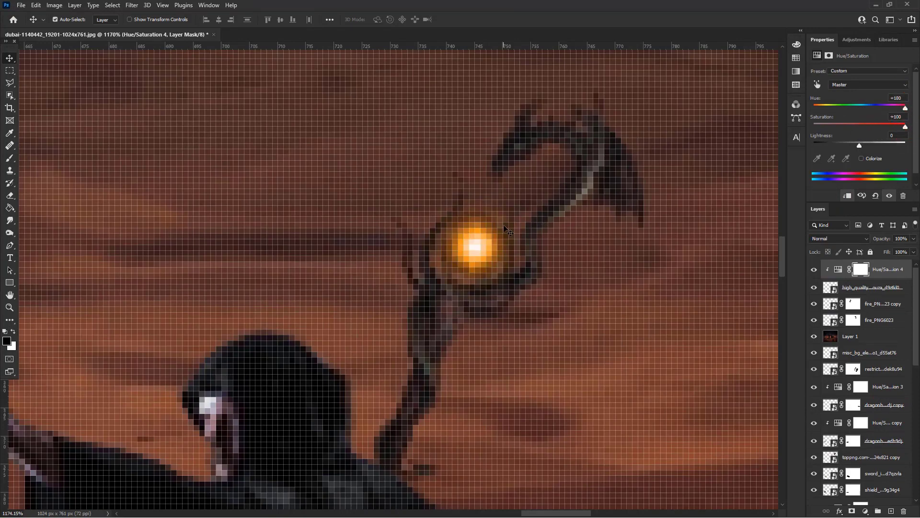
scroll(516, 235, down, 4)
scroll(515, 235, down, 6)
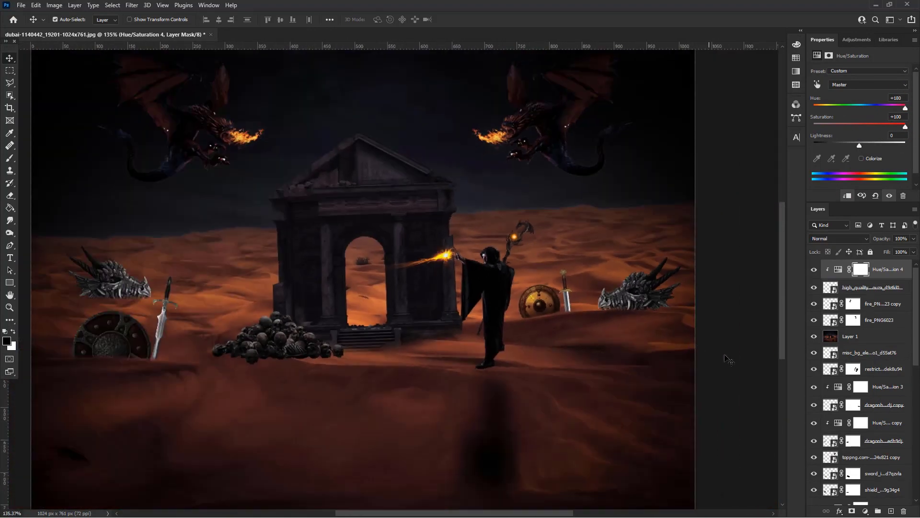